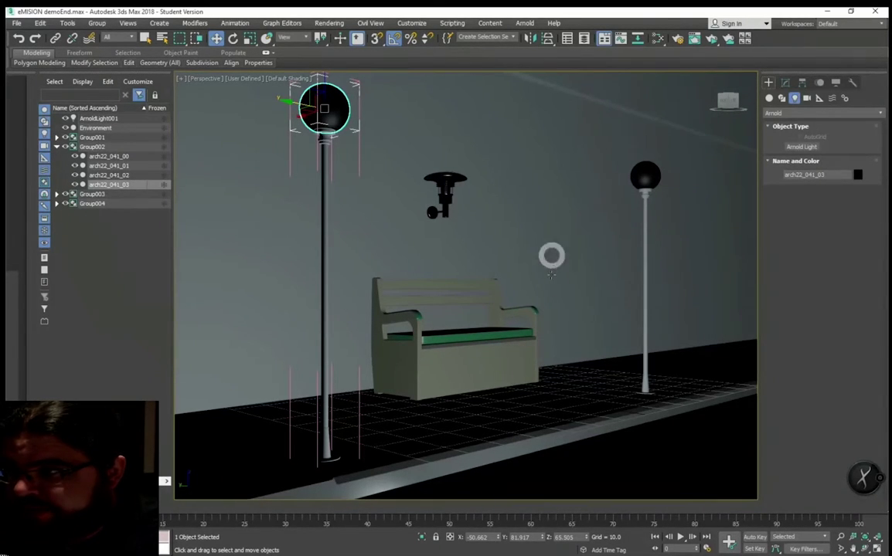
Step: Open the Slate Material Editor and pan around its existing material node graph
{"action": "left_click", "coordinate": [653, 40]}
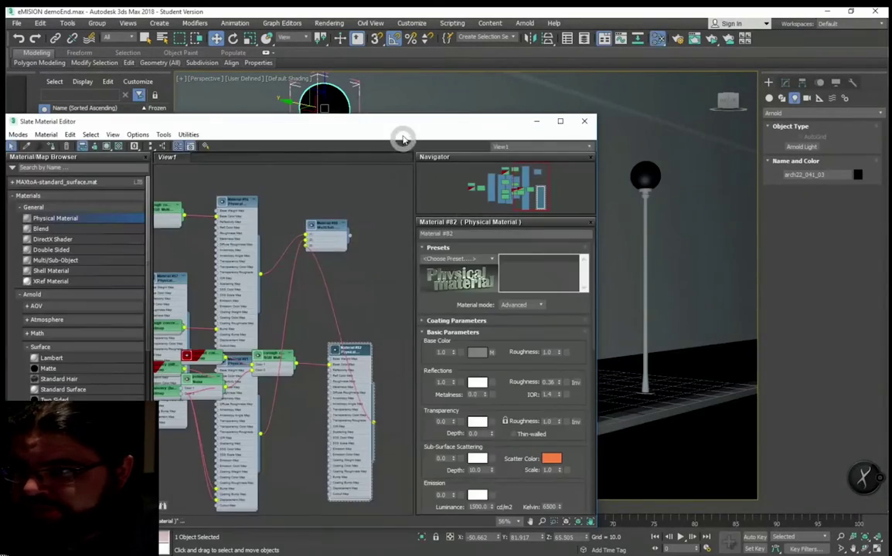
{"action": "mouse_move", "coordinate": [246, 302]}
{"action": "middle_mouse_down"}
{"action": "mouse_move", "coordinate": [284, 300]}
{"action": "mouse_move", "coordinate": [335, 278]}
{"action": "middle_mouse_up"}
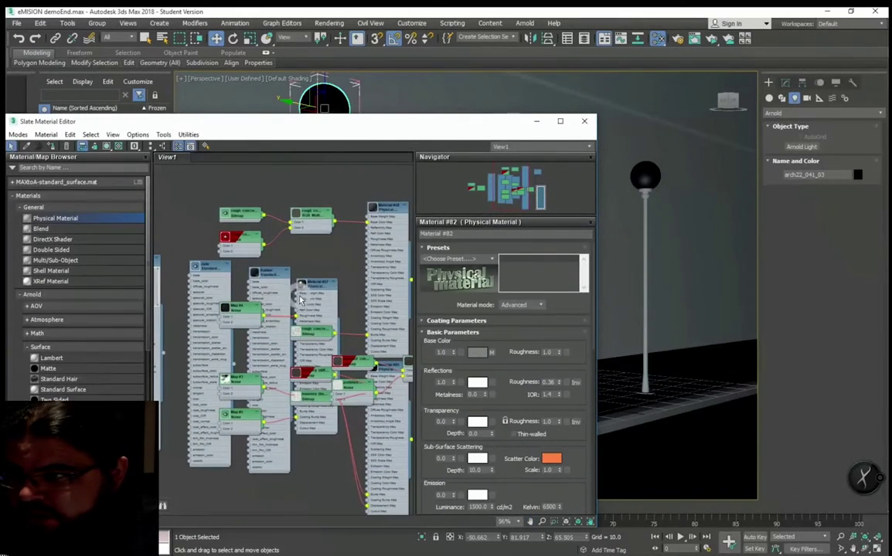
{"action": "mouse_move", "coordinate": [421, 121]}
{"action": "left_mouse_down"}
{"action": "mouse_move", "coordinate": [581, 497]}
{"action": "mouse_move", "coordinate": [535, 99]}
{"action": "left_mouse_up"}
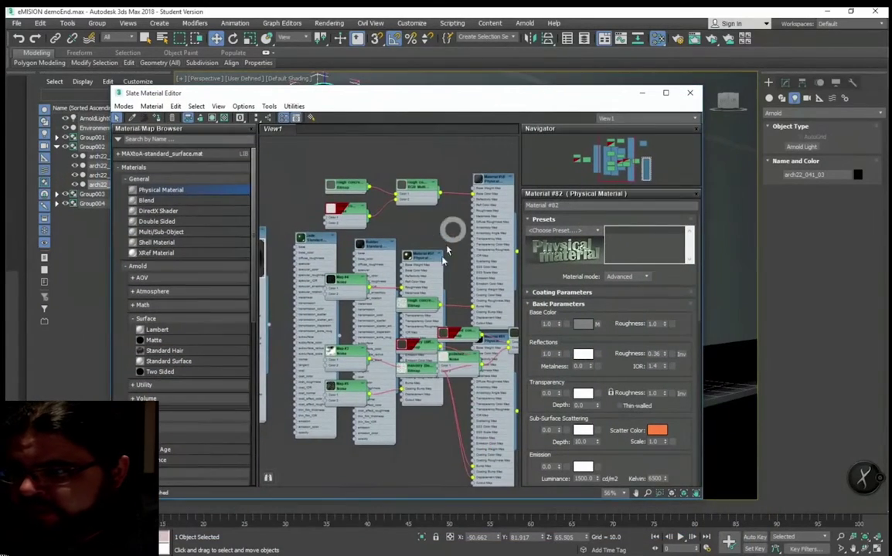
{"action": "scroll", "coordinate": [483, 276], "scroll_direction": "down", "scroll_amount": 2}
{"action": "middle_click_drag", "start_coordinate": [483, 275], "coordinate": [342, 297]}
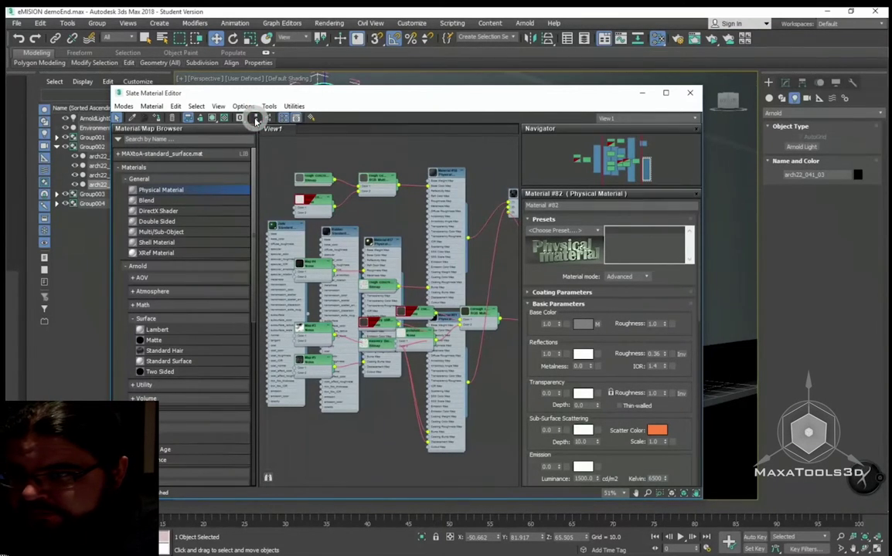
Step: Lay out all material nodes into tidy vertical columns and frame them in view
{"action": "left_click", "coordinate": [256, 121]}
{"action": "mouse_move", "coordinate": [338, 268]}
{"action": "middle_mouse_down"}
{"action": "mouse_move", "coordinate": [339, 298]}
{"action": "mouse_move", "coordinate": [365, 301]}
{"action": "mouse_move", "coordinate": [304, 288]}
{"action": "middle_mouse_up"}
{"action": "scroll", "coordinate": [332, 278], "scroll_direction": "up", "scroll_amount": 3}
{"action": "scroll", "coordinate": [363, 232], "scroll_direction": "up", "scroll_amount": 3}
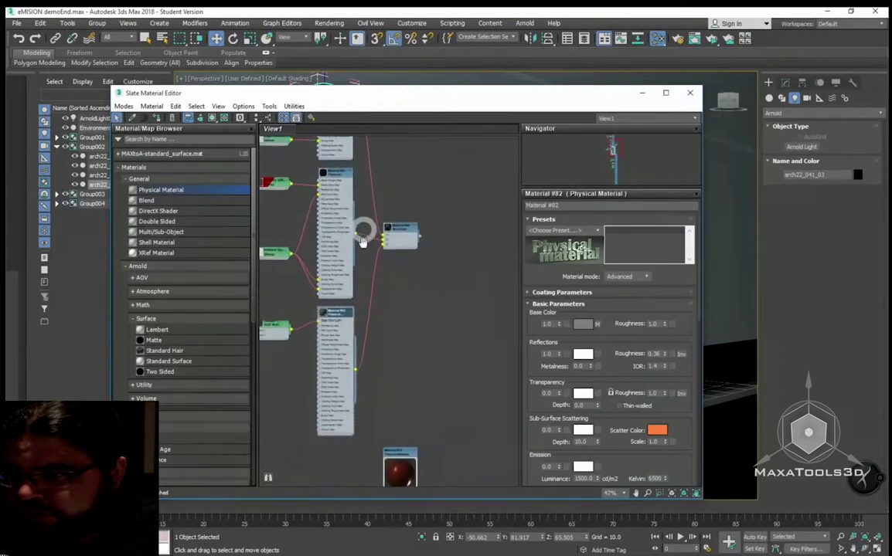
{"action": "scroll", "coordinate": [363, 241], "scroll_direction": "down", "scroll_amount": 2}
{"action": "middle_click_drag", "start_coordinate": [370, 267], "coordinate": [350, 218]}
Step: Create a new empty node view named View2
{"action": "scroll", "coordinate": [350, 219], "scroll_direction": "down", "scroll_amount": 1}
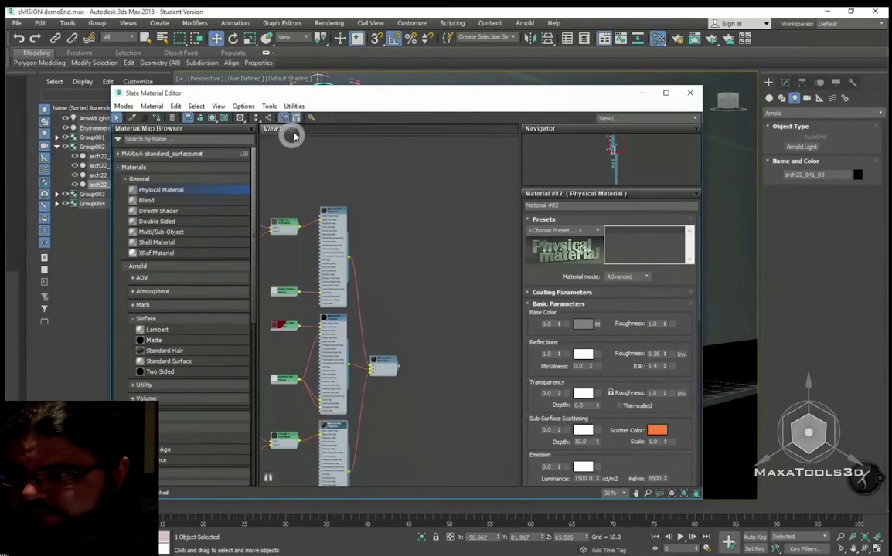
{"action": "right_click", "coordinate": [293, 136]}
{"action": "left_click", "coordinate": [327, 138]}
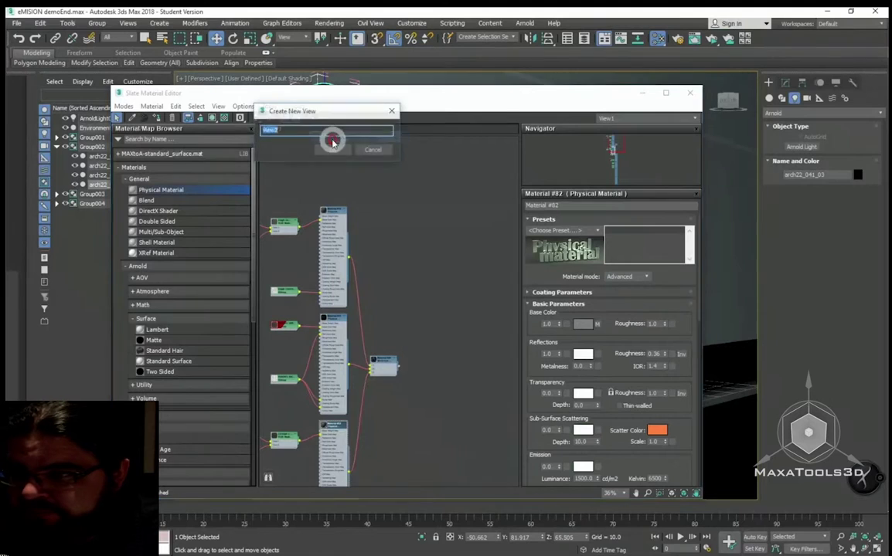
{"action": "left_click", "coordinate": [337, 151]}
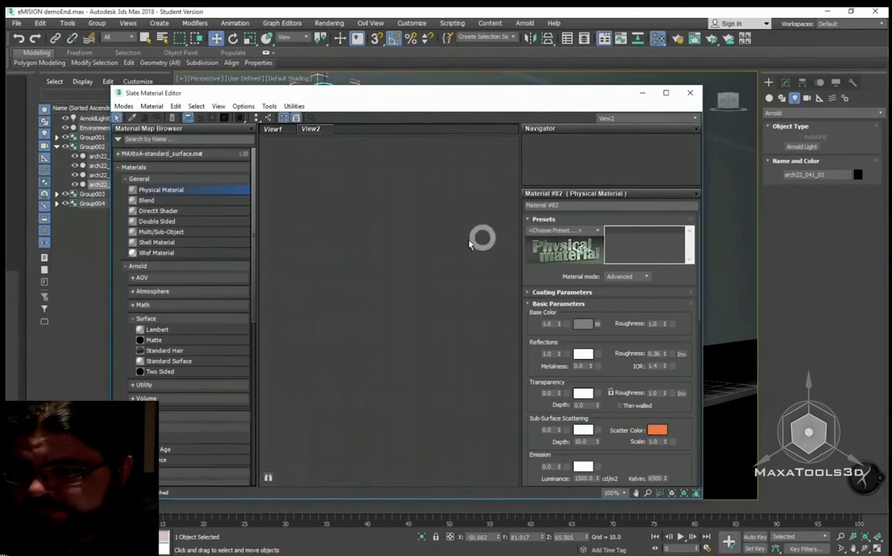
Step: Add an Arnold Standard Surface material, Material #83, to View2
{"action": "left_click", "coordinate": [135, 179]}
{"action": "left_click", "coordinate": [126, 166]}
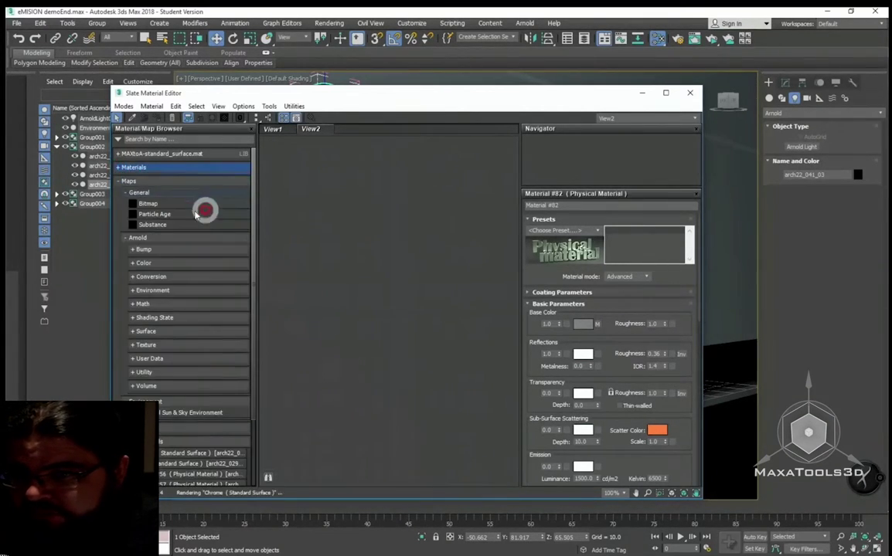
{"action": "left_click", "coordinate": [138, 167]}
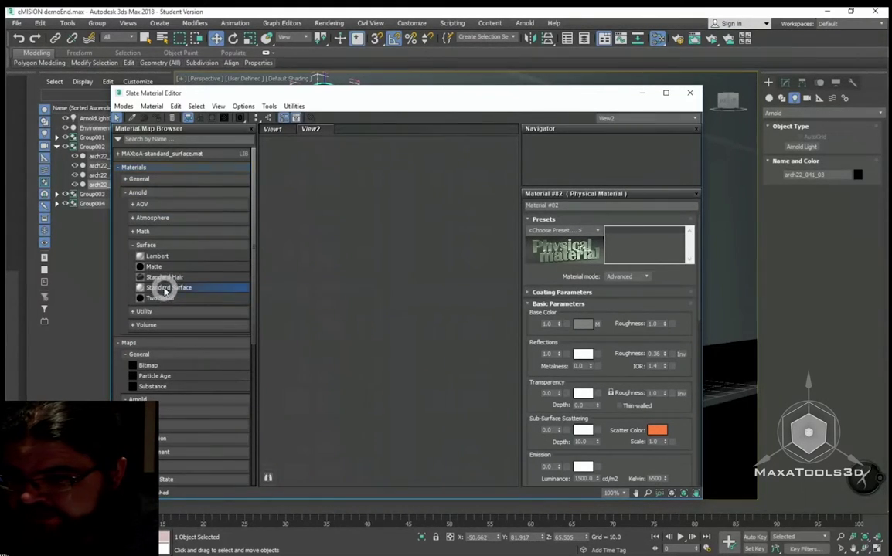
{"action": "mouse_move", "coordinate": [164, 291]}
{"action": "left_mouse_down"}
{"action": "mouse_move", "coordinate": [310, 189]}
{"action": "mouse_move", "coordinate": [366, 176]}
{"action": "left_mouse_up"}
{"action": "left_click", "coordinate": [138, 179]}
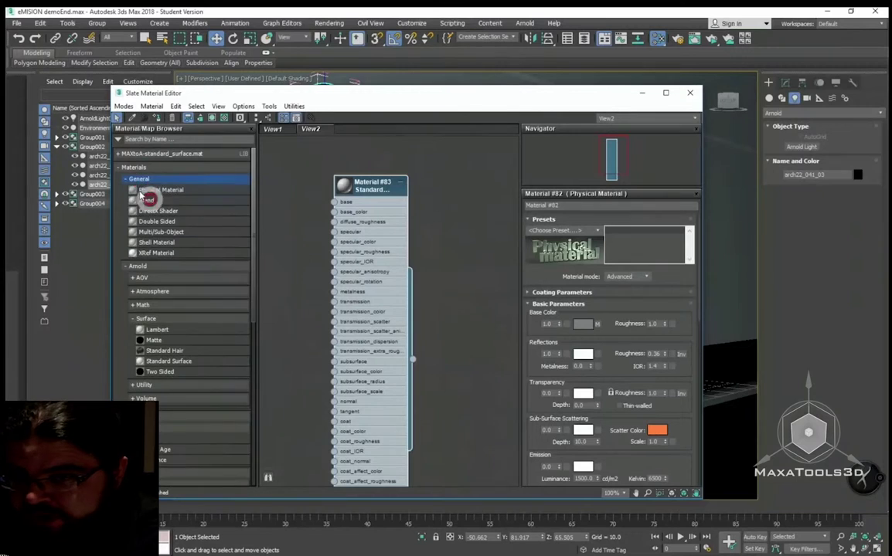
{"action": "left_click", "coordinate": [168, 183]}
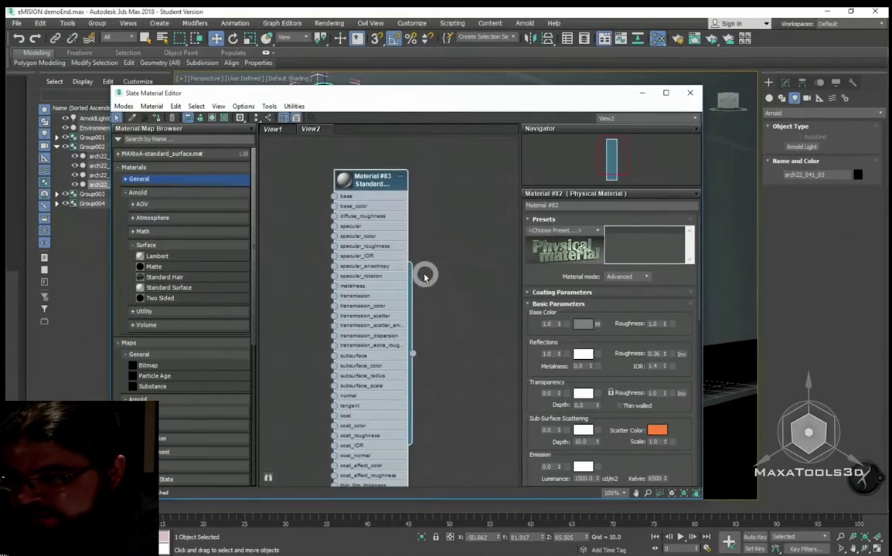
{"action": "middle_click_drag", "start_coordinate": [422, 271], "coordinate": [422, 254]}
Step: Enlarge Material #83's preview sphere and show its parameters
{"action": "double_click", "coordinate": [346, 165]}
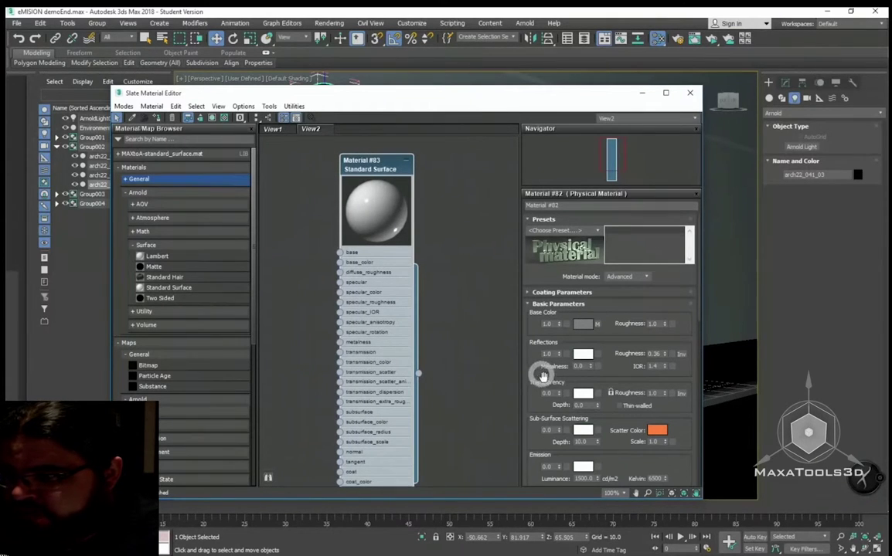
{"action": "left_click_drag", "start_coordinate": [534, 381], "coordinate": [533, 369]}
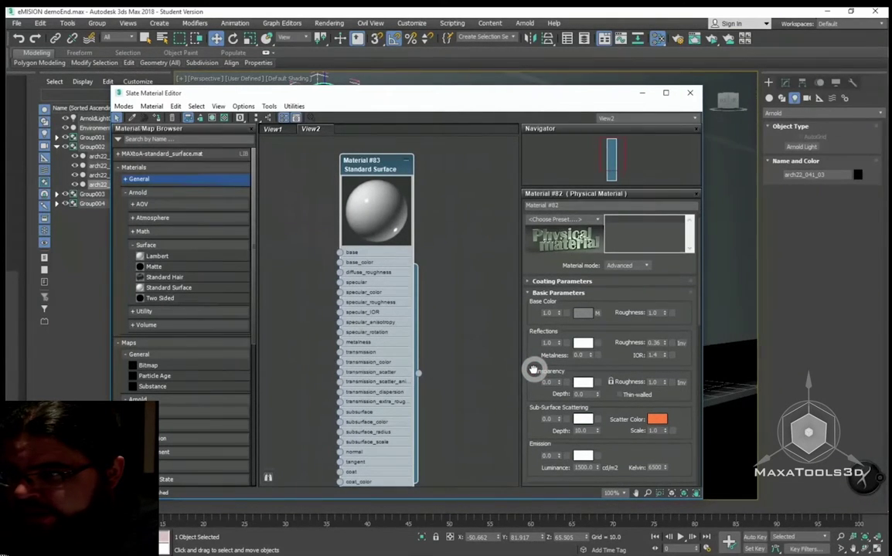
{"action": "double_click", "coordinate": [371, 162]}
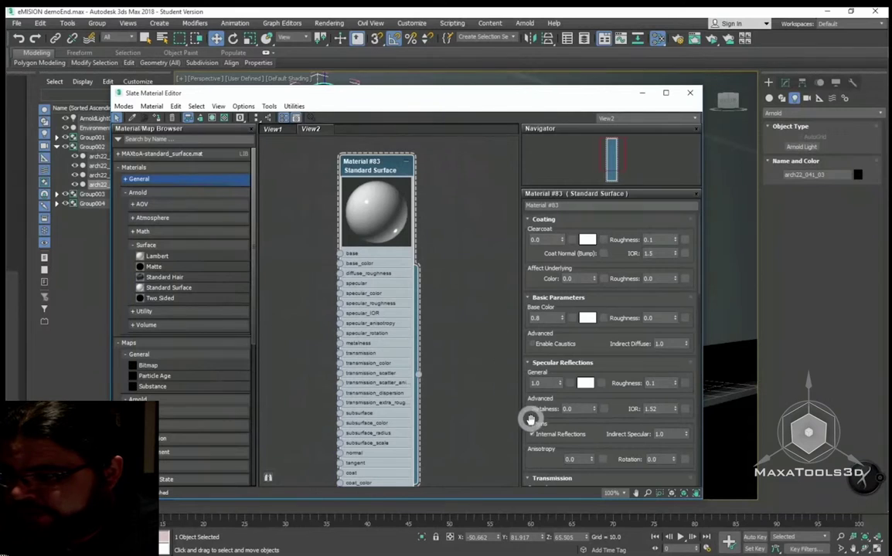
{"action": "left_click_drag", "start_coordinate": [534, 458], "coordinate": [538, 354]}
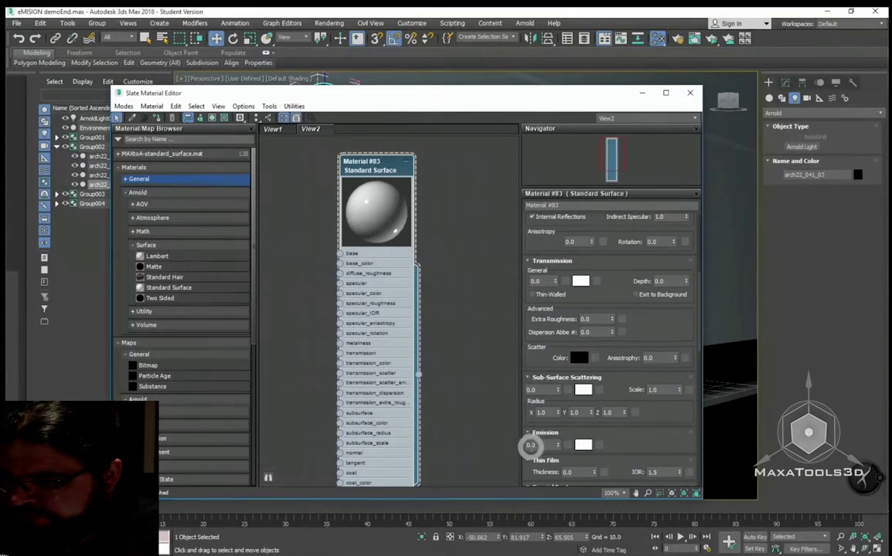
{"action": "left_click_drag", "start_coordinate": [525, 469], "coordinate": [529, 351]}
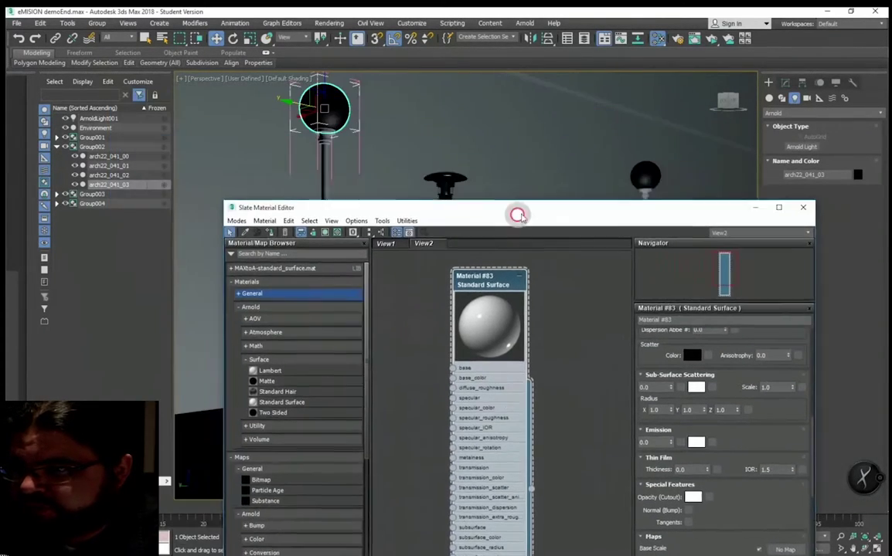
Step: Try dragging Material #83 onto the lamp globes, then undo that assignment
{"action": "left_click_drag", "start_coordinate": [408, 102], "coordinate": [553, 198]}
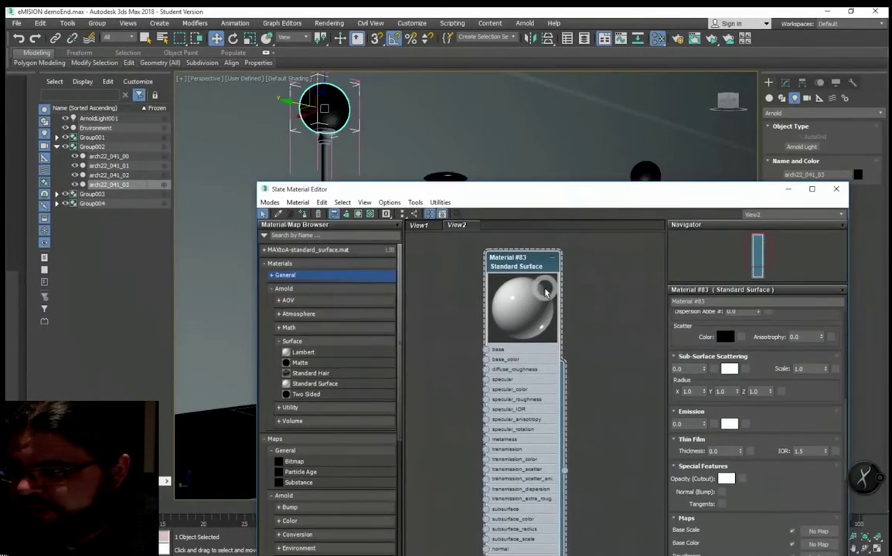
{"action": "mouse_move", "coordinate": [554, 351]}
{"action": "middle_mouse_down"}
{"action": "mouse_move", "coordinate": [523, 271]}
{"action": "mouse_move", "coordinate": [506, 264]}
{"action": "middle_mouse_up"}
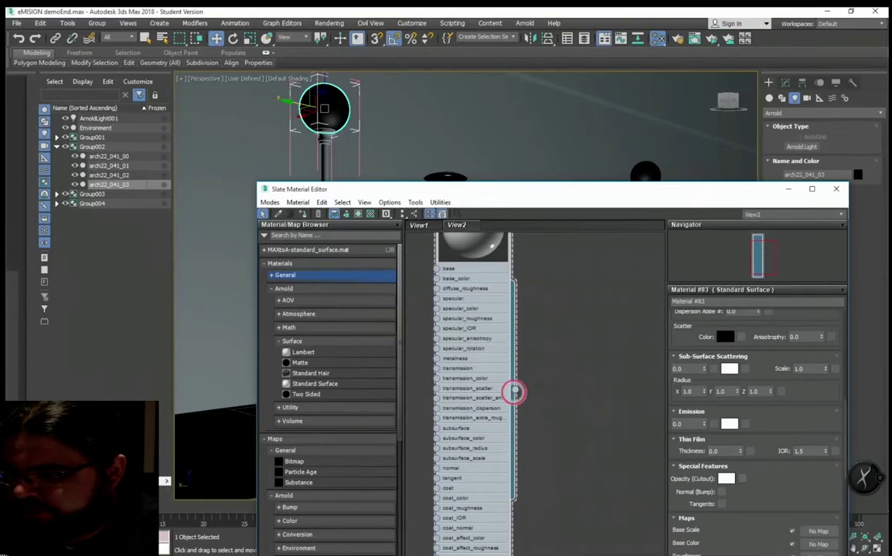
{"action": "left_click_drag", "start_coordinate": [514, 391], "coordinate": [344, 114]}
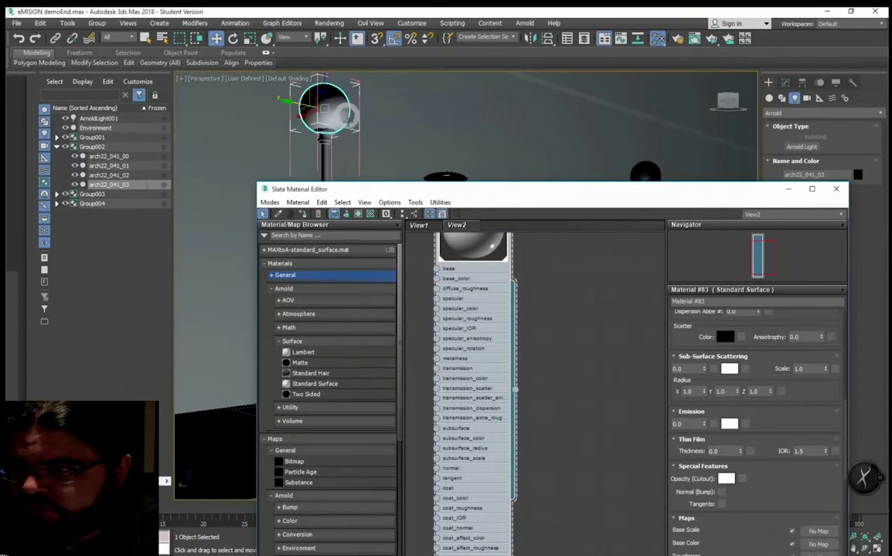
{"action": "mouse_move", "coordinate": [517, 189]}
{"action": "left_mouse_down"}
{"action": "mouse_move", "coordinate": [408, 253]}
{"action": "mouse_move", "coordinate": [360, 218]}
{"action": "left_mouse_up"}
{"action": "middle_click_drag", "start_coordinate": [365, 353], "coordinate": [330, 407]}
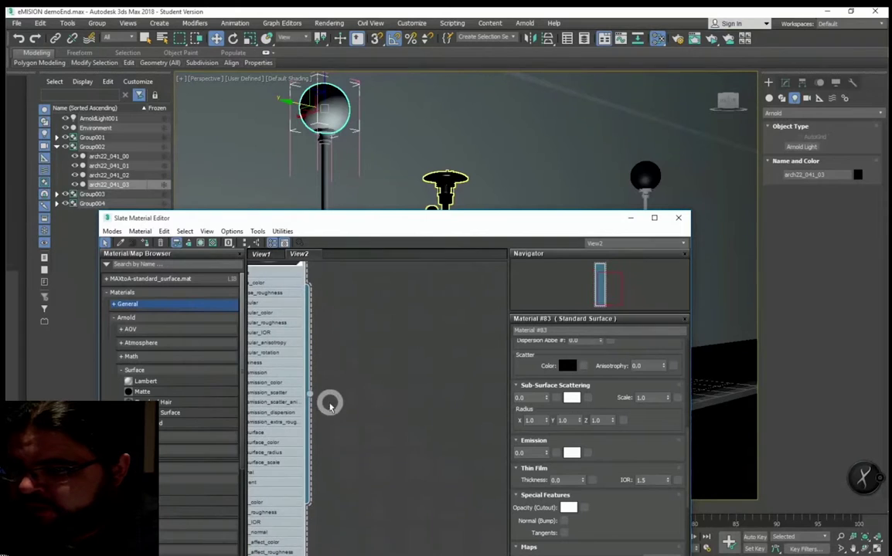
{"action": "left_click_drag", "start_coordinate": [315, 401], "coordinate": [648, 177]}
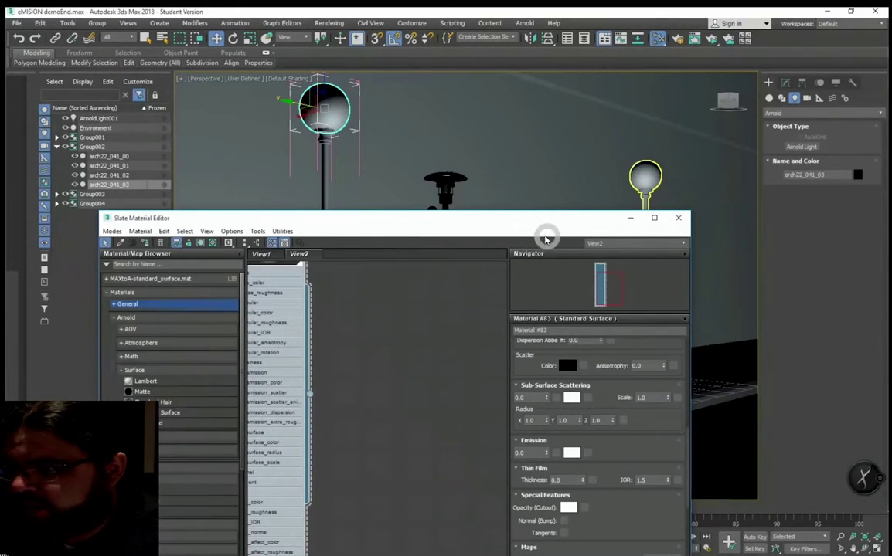
{"action": "left_click_drag", "start_coordinate": [540, 223], "coordinate": [603, 410]}
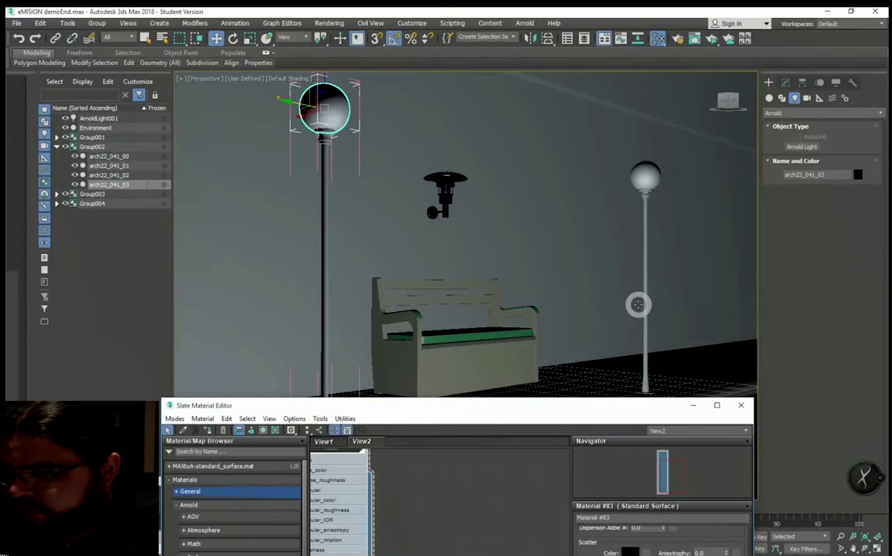
{"action": "key", "text": "ctrl+z"}
Step: Assign Material #83 to the right lamp's arch22_041_007 globe with Assign to Object
{"action": "left_click", "coordinate": [643, 193]}
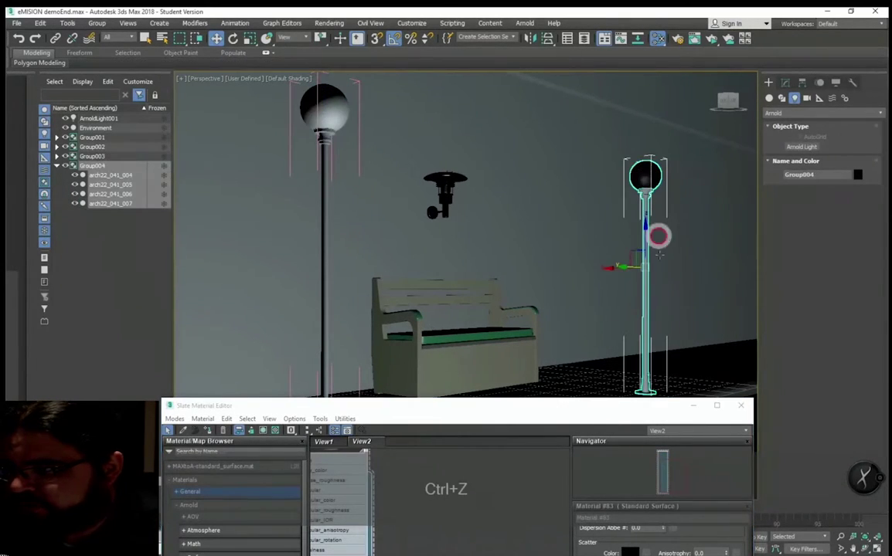
{"action": "scroll", "coordinate": [387, 507], "scroll_direction": "down", "scroll_amount": 5}
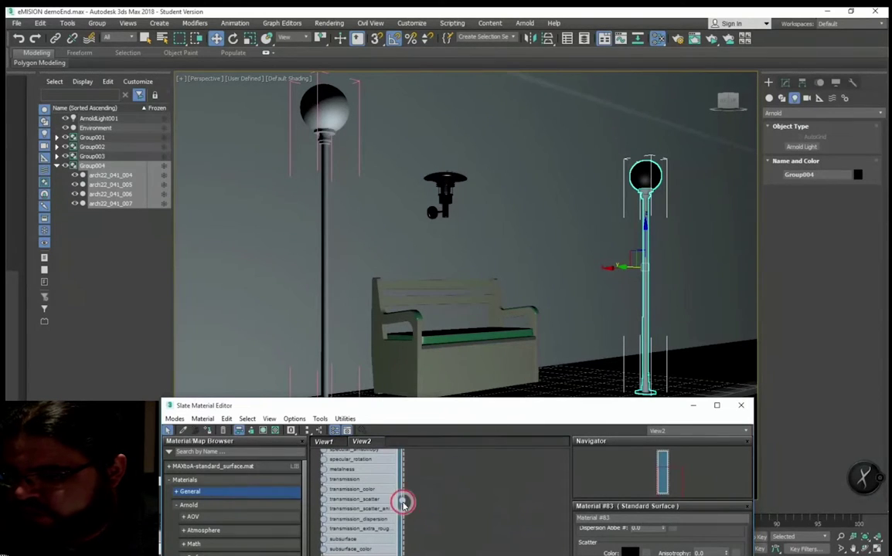
{"action": "left_click_drag", "start_coordinate": [402, 503], "coordinate": [641, 210]}
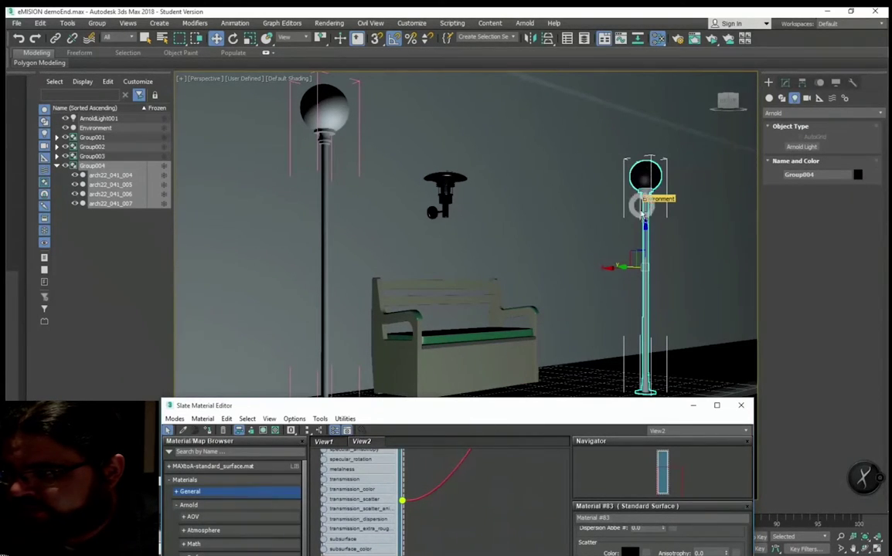
{"action": "left_click_drag", "start_coordinate": [641, 211], "coordinate": [649, 177]}
{"action": "left_click_drag", "start_coordinate": [453, 252], "coordinate": [502, 233]}
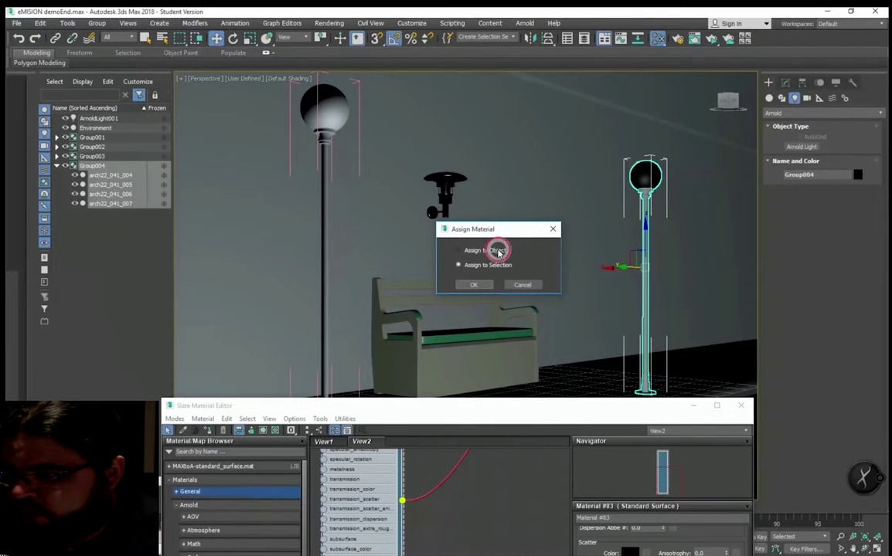
{"action": "left_click", "coordinate": [482, 253]}
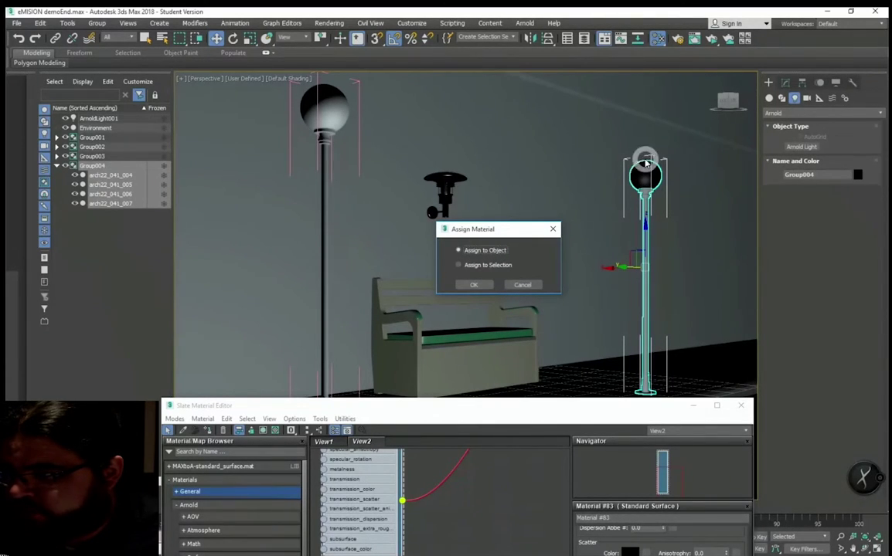
{"action": "left_click", "coordinate": [473, 285]}
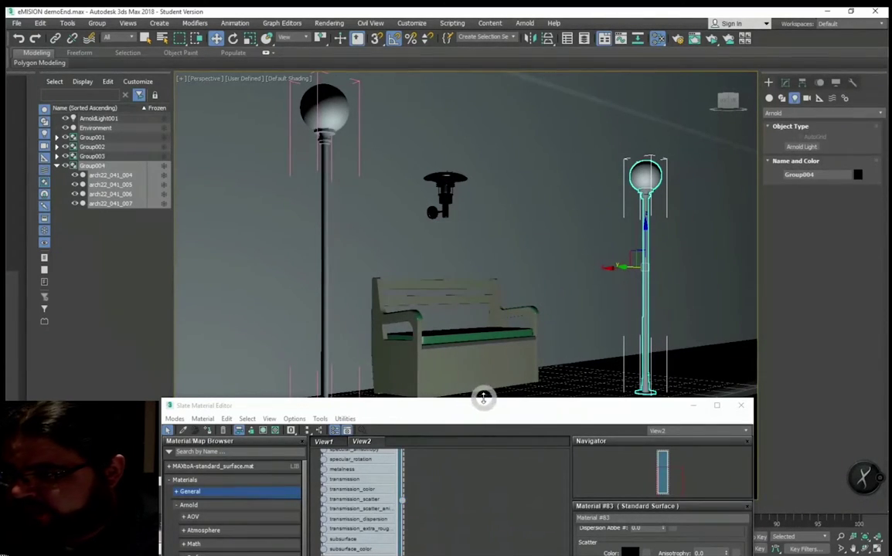
{"action": "mouse_move", "coordinate": [460, 411]}
{"action": "left_mouse_down"}
{"action": "mouse_move", "coordinate": [377, 422]}
{"action": "mouse_move", "coordinate": [463, 207]}
{"action": "left_mouse_up"}
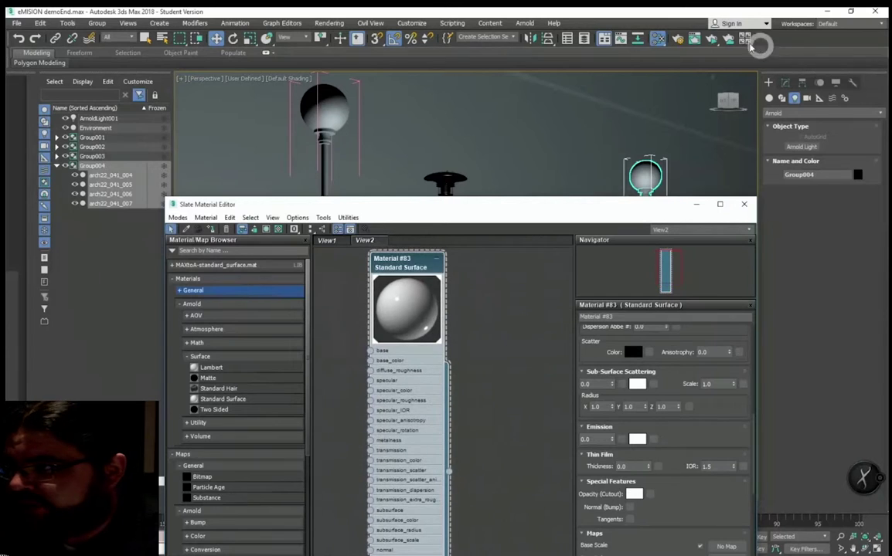
Step: Render an ActiveShade preview of the lamps, close it, and bring Material #83 forward
{"action": "left_click", "coordinate": [702, 40]}
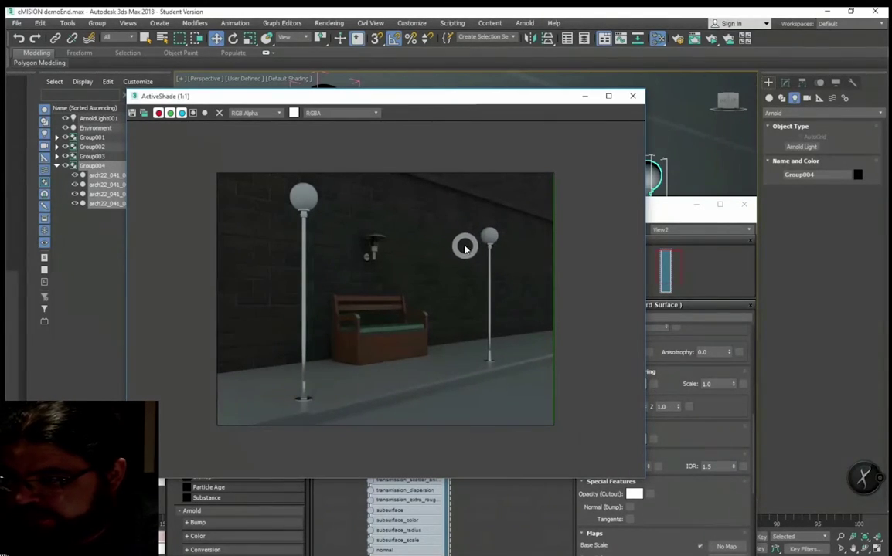
{"action": "left_click", "coordinate": [632, 96]}
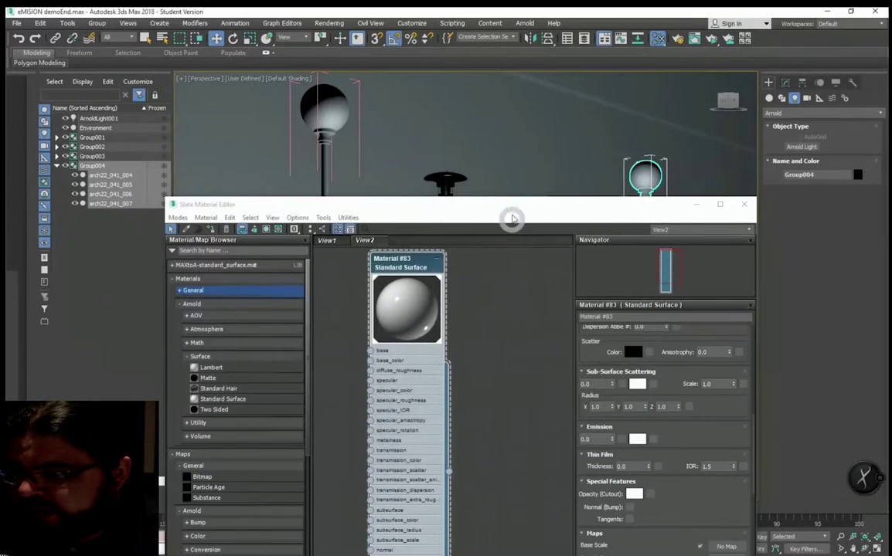
{"action": "left_click", "coordinate": [511, 218]}
Step: Set Material #83's Emission weight to 1.0
{"action": "left_click_drag", "start_coordinate": [497, 209], "coordinate": [480, 117]}
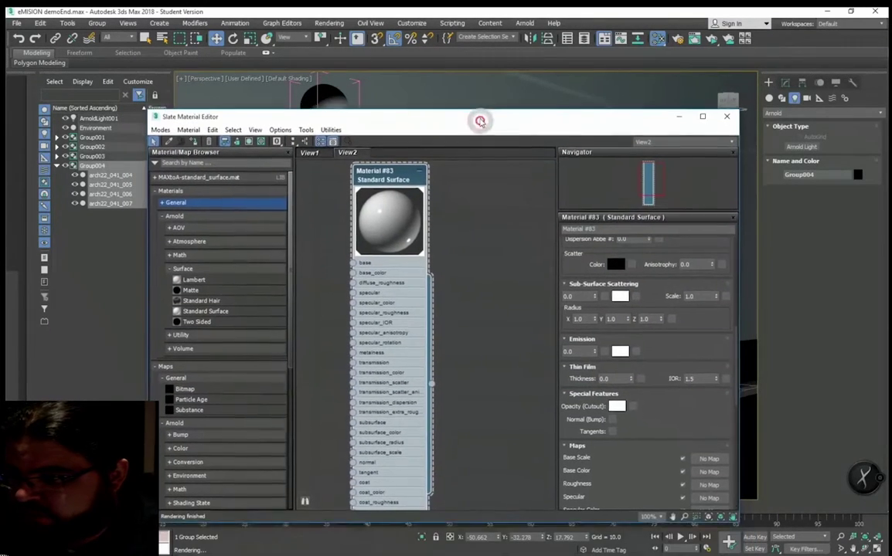
{"action": "left_click_drag", "start_coordinate": [687, 392], "coordinate": [672, 304]}
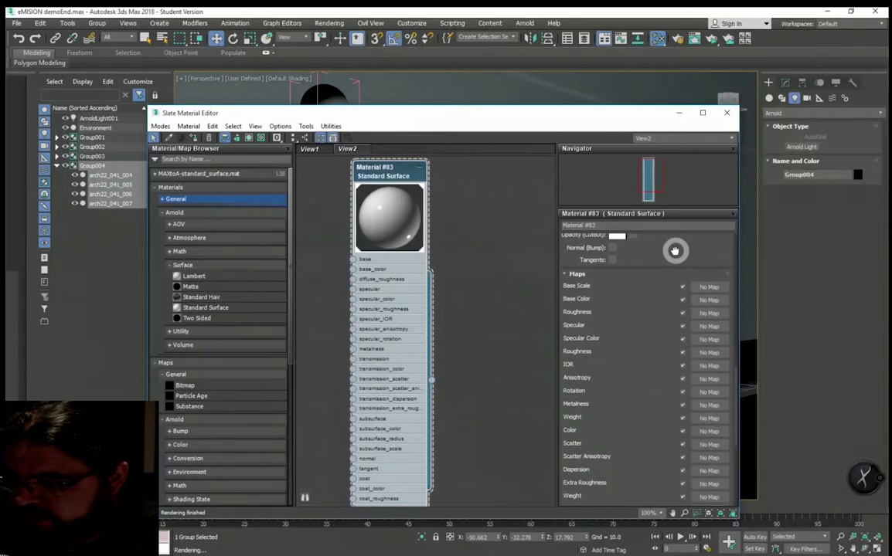
{"action": "left_click_drag", "start_coordinate": [672, 248], "coordinate": [635, 448]}
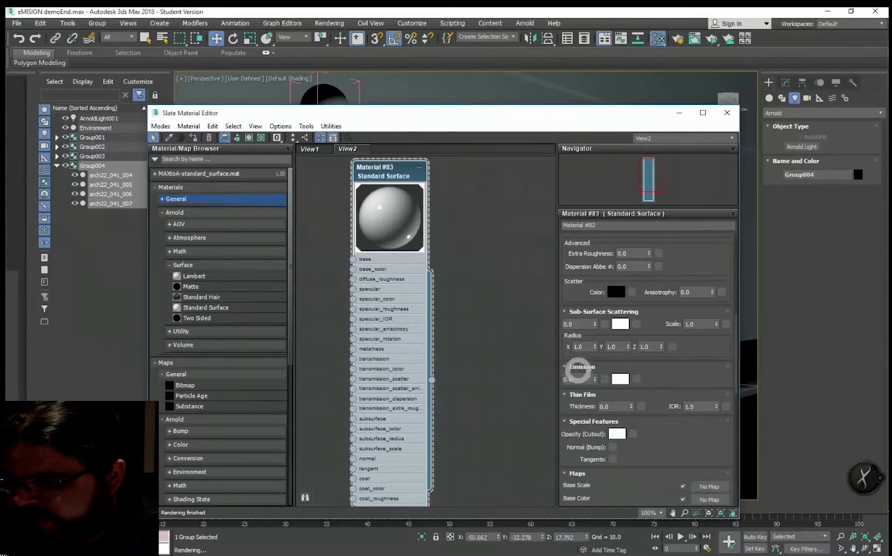
{"action": "left_click", "coordinate": [578, 379]}
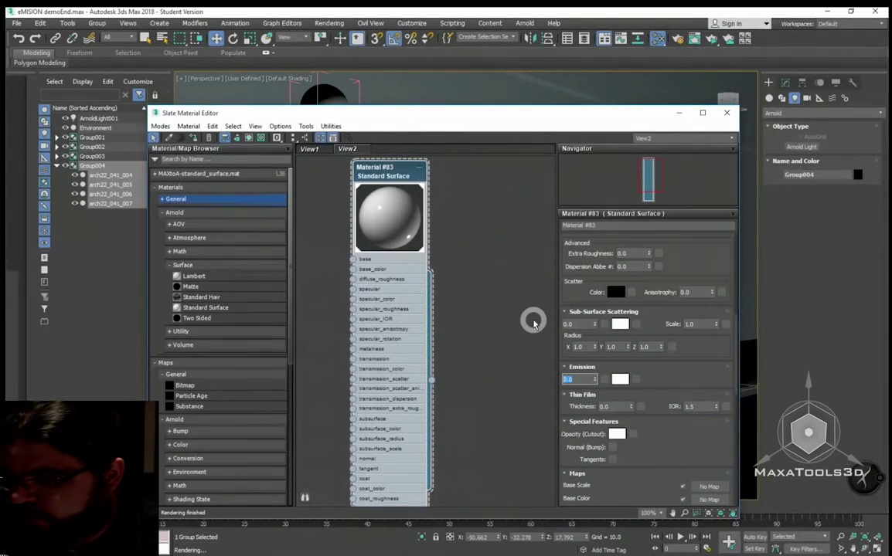
{"action": "type", "text": "1"}
{"action": "key", "text": "Return"}
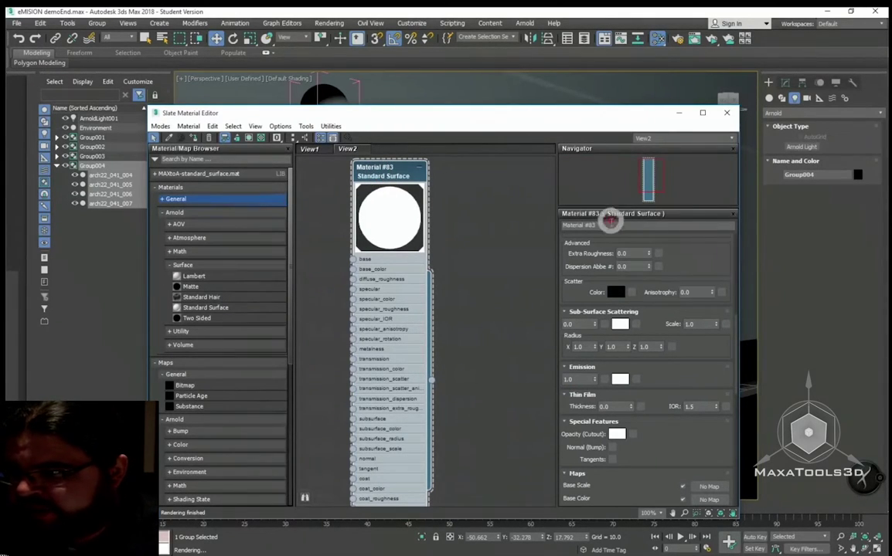
Step: Rename Material #83 to 'Neon'
{"action": "left_click", "coordinate": [606, 225]}
{"action": "type", "text": "Neon"}
{"action": "key", "text": "Return"}
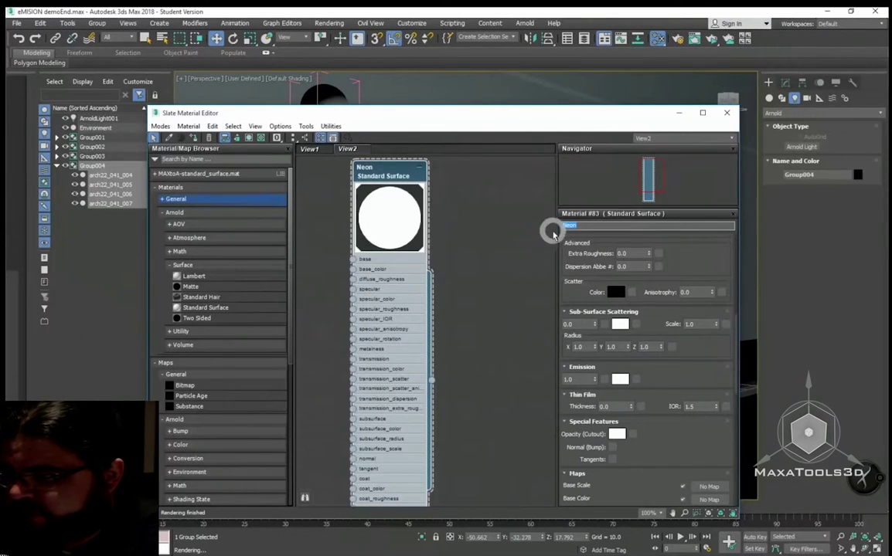
{"action": "left_click_drag", "start_coordinate": [358, 183], "coordinate": [389, 189]}
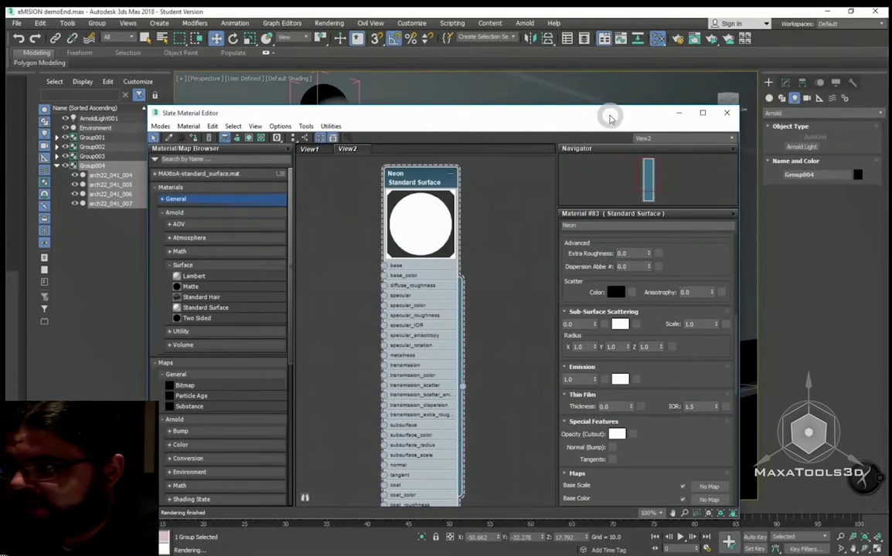
Step: Render an ActiveShade preview and move the editor to see the lamps
{"action": "left_click", "coordinate": [712, 40]}
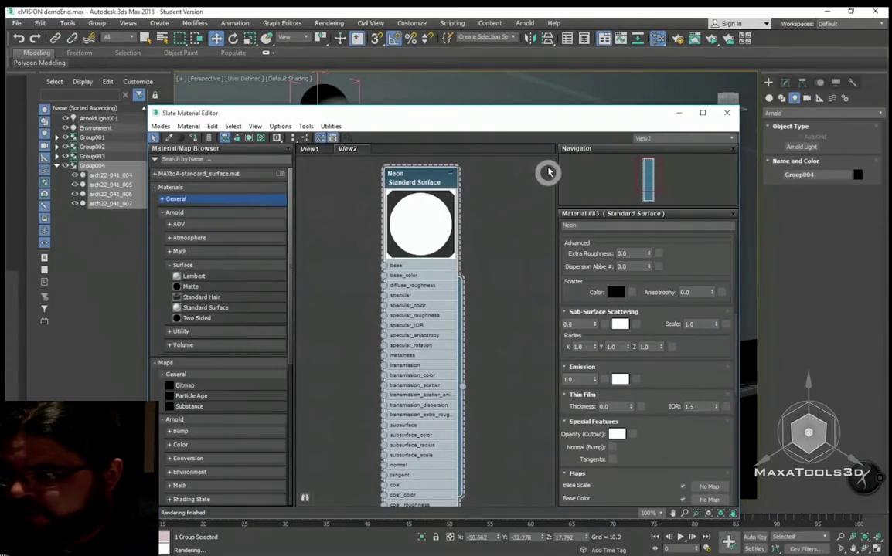
{"action": "left_click_drag", "start_coordinate": [562, 114], "coordinate": [491, 353]}
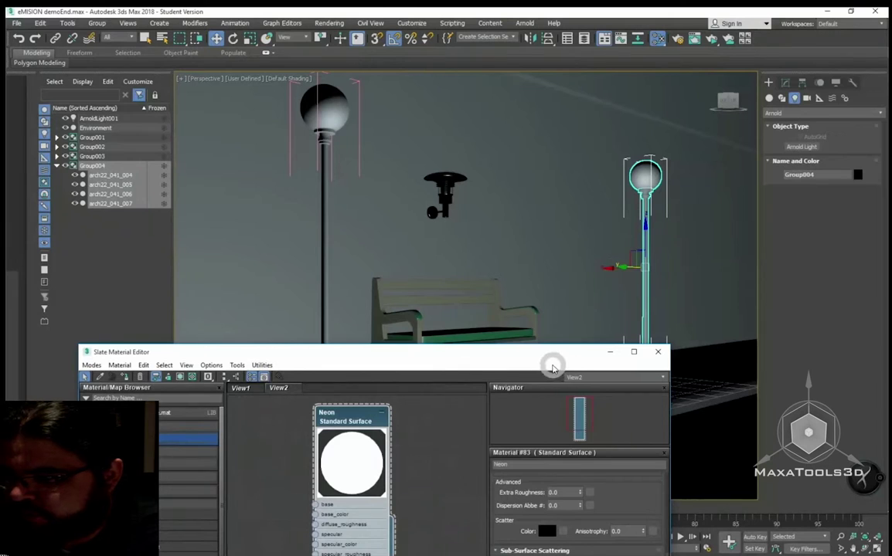
{"action": "mouse_move", "coordinate": [470, 350]}
{"action": "left_mouse_down"}
{"action": "mouse_move", "coordinate": [553, 224]}
{"action": "mouse_move", "coordinate": [495, 245]}
{"action": "left_mouse_up"}
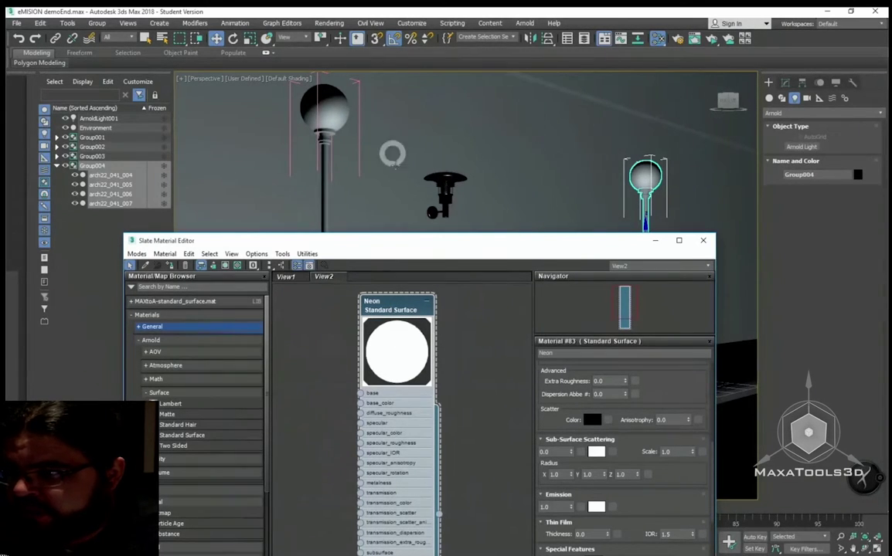
{"action": "left_click", "coordinate": [712, 39]}
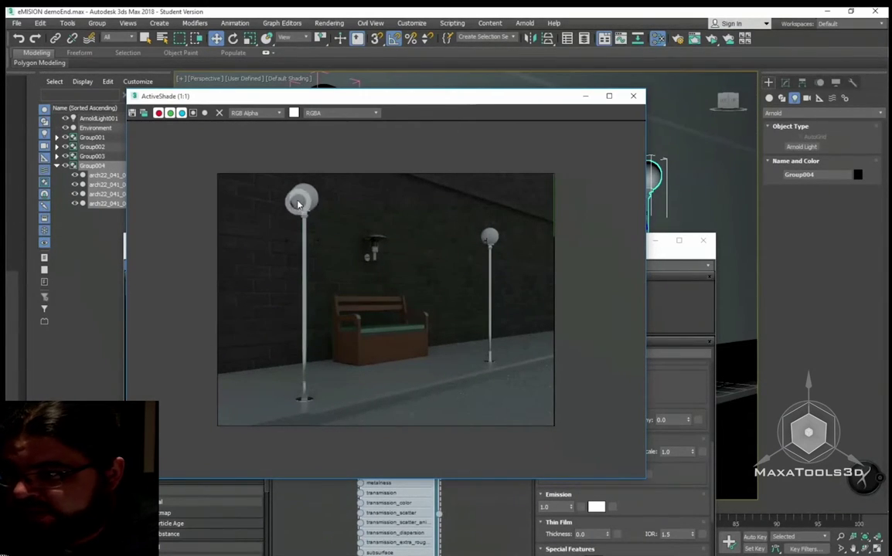
{"action": "left_click", "coordinate": [633, 96]}
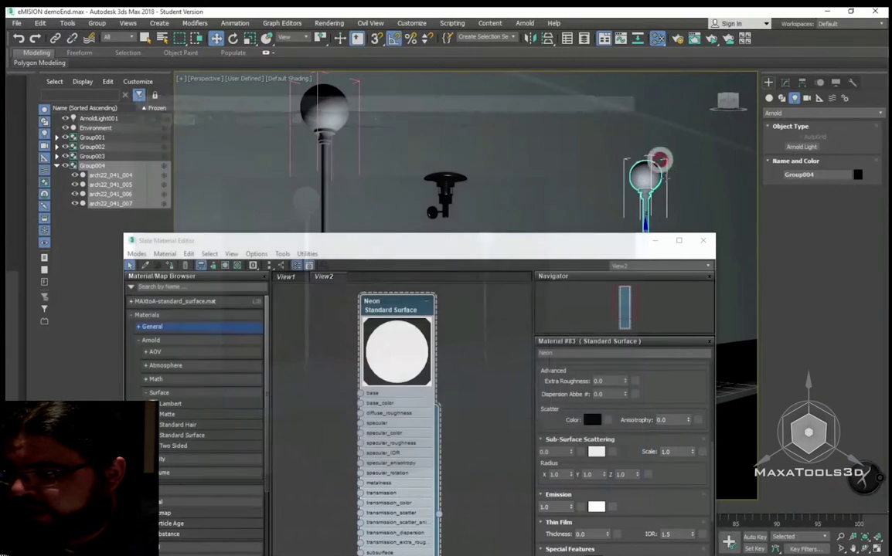
{"action": "left_click", "coordinate": [655, 240]}
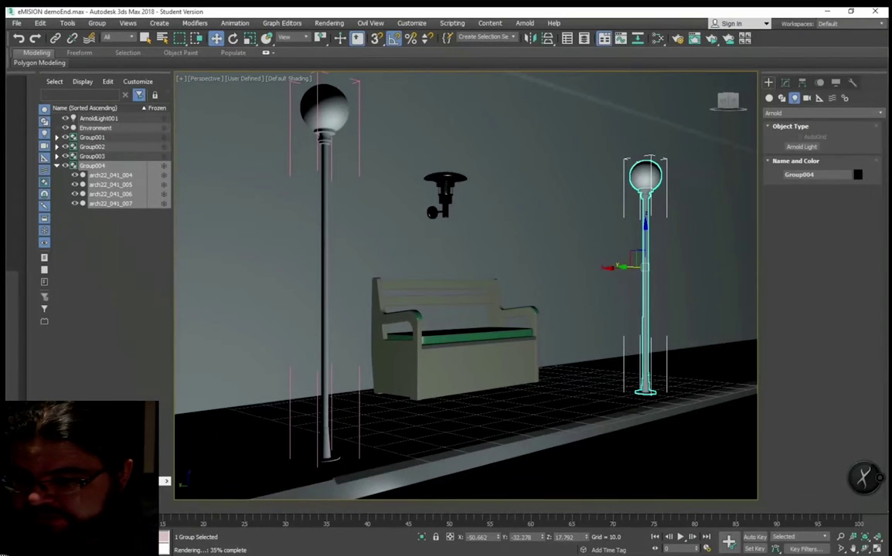
{"action": "key", "text": "m"}
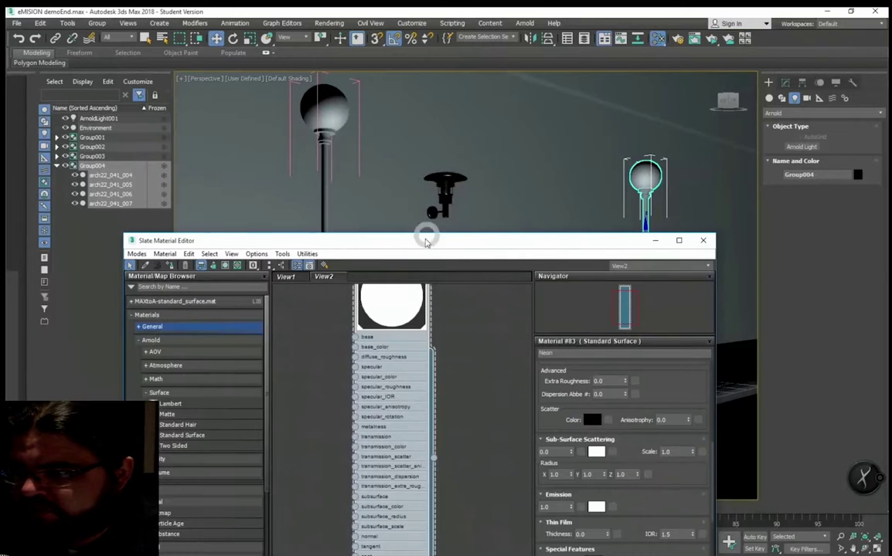
{"action": "left_click_drag", "start_coordinate": [424, 242], "coordinate": [417, 73]}
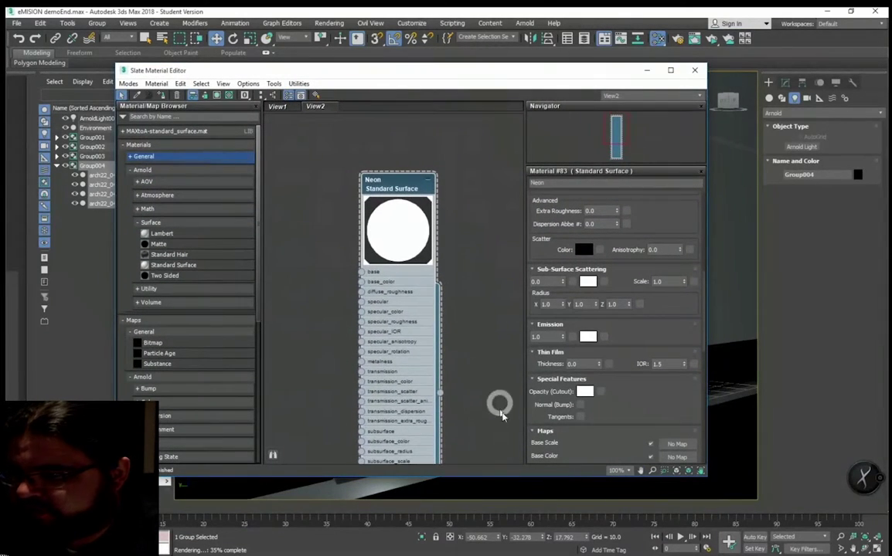
Step: Raise Neon's Emission weight to 100 and render an ActiveShade preview of the lamps
{"action": "left_click", "coordinate": [546, 338]}
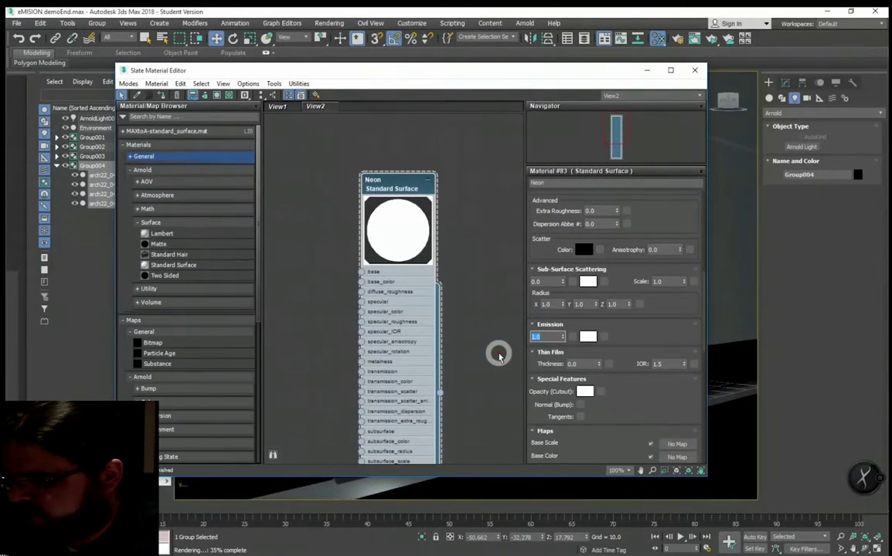
{"action": "type", "text": "100"}
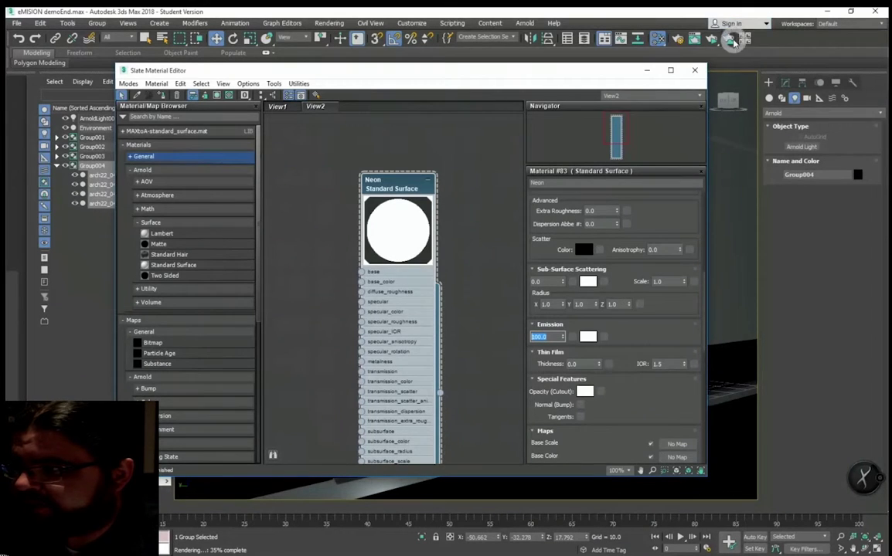
{"action": "left_click", "coordinate": [710, 38]}
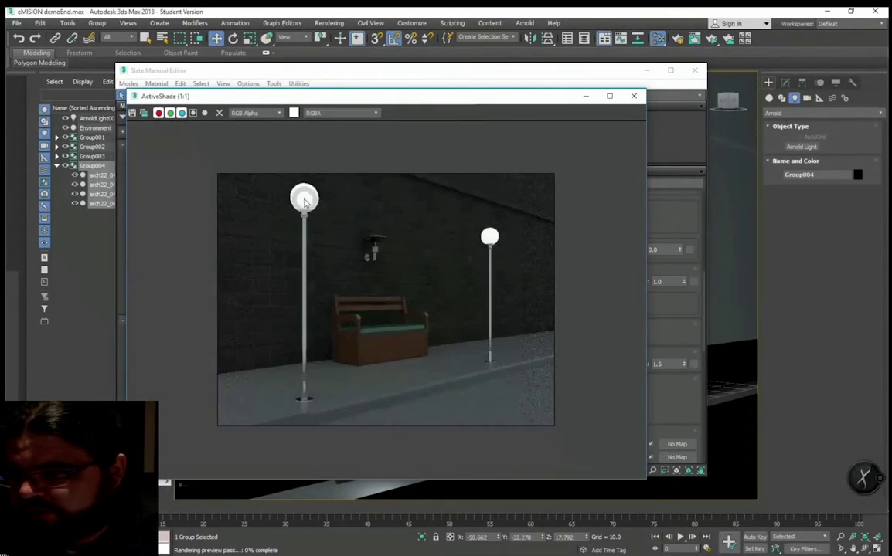
{"action": "scroll", "coordinate": [304, 203], "scroll_direction": "up", "scroll_amount": 1}
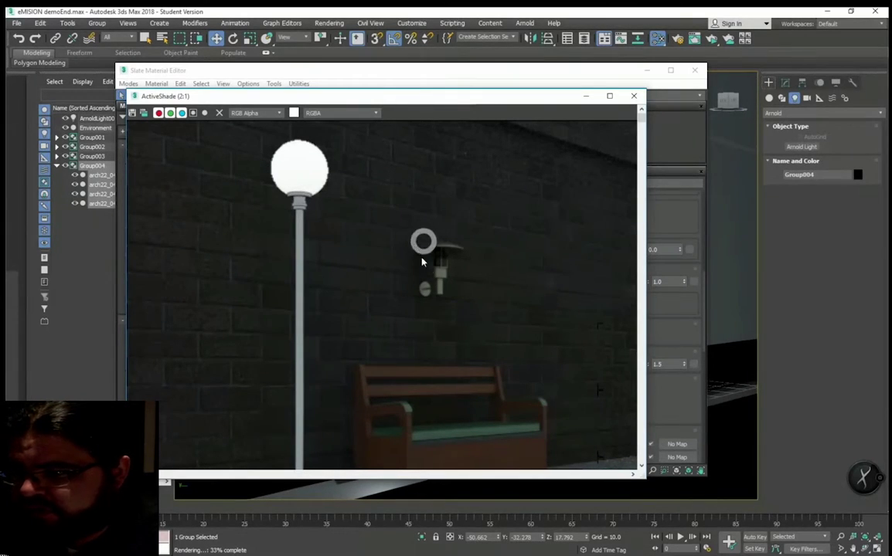
Step: Zoom around the ActiveShade render to inspect the glowing globes and wall lamp, then close it
{"action": "scroll", "coordinate": [367, 313], "scroll_direction": "down", "scroll_amount": 2}
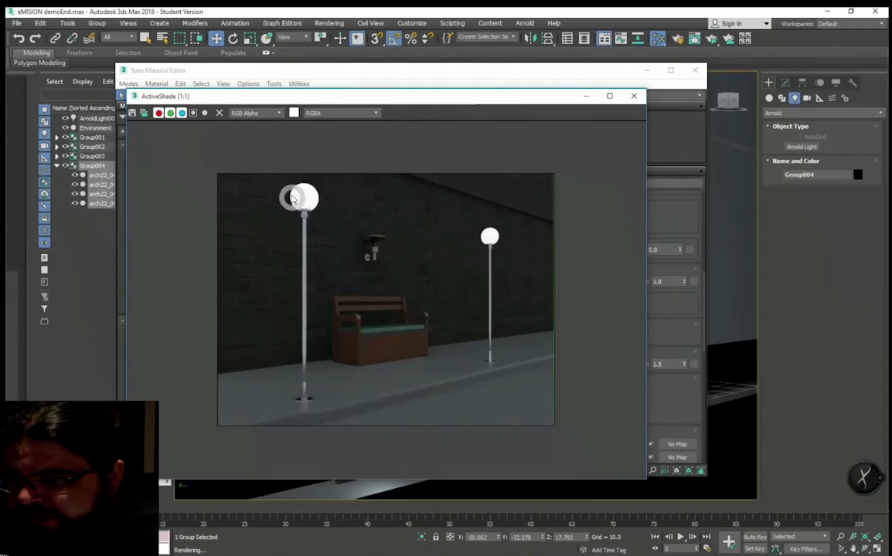
{"action": "scroll", "coordinate": [297, 197], "scroll_direction": "up", "scroll_amount": 3}
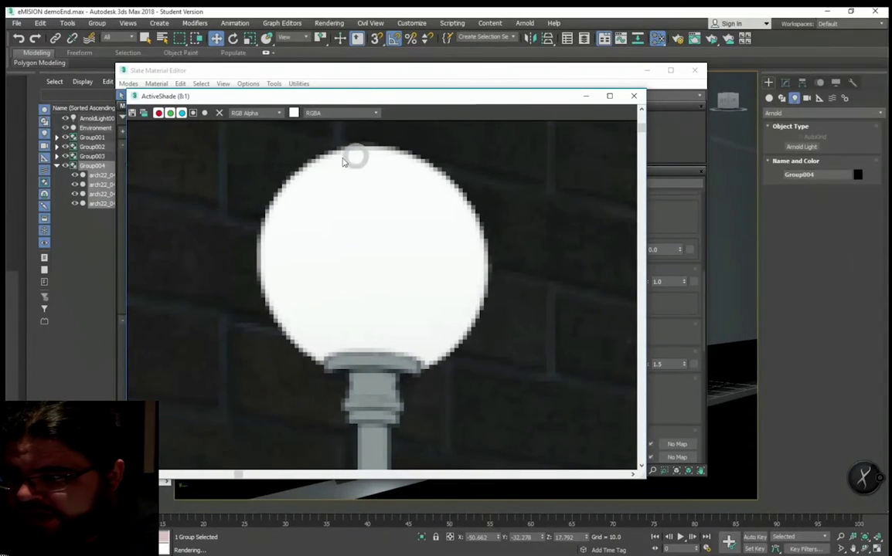
{"action": "scroll", "coordinate": [333, 270], "scroll_direction": "down", "scroll_amount": 3}
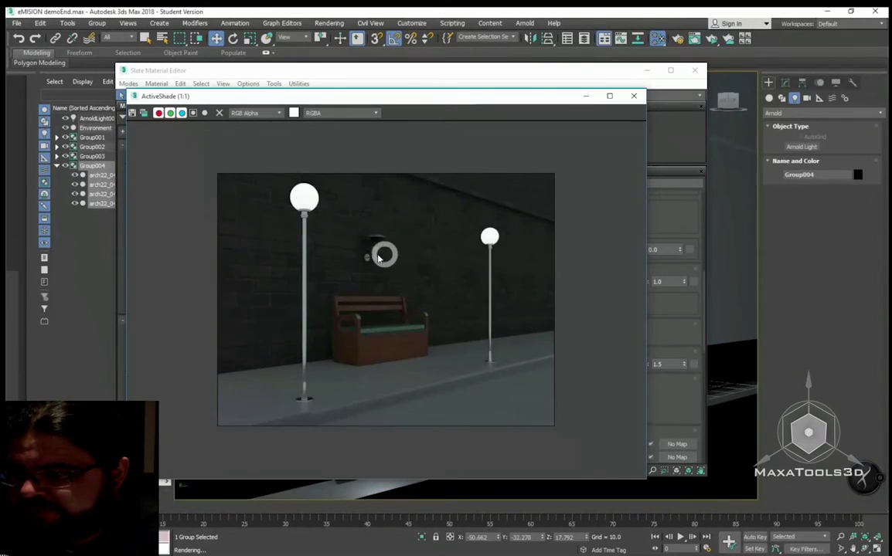
{"action": "scroll", "coordinate": [365, 248], "scroll_direction": "up", "scroll_amount": 2}
{"action": "scroll", "coordinate": [407, 239], "scroll_direction": "up", "scroll_amount": 1}
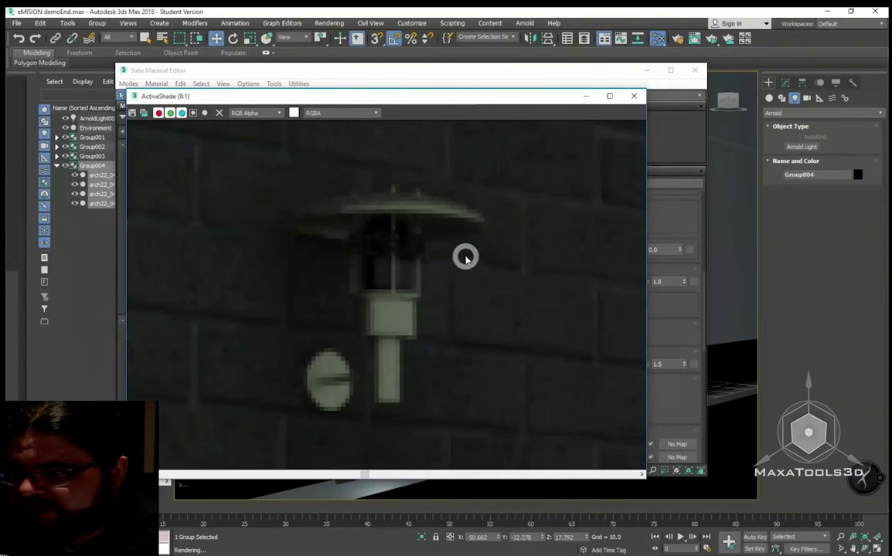
{"action": "scroll", "coordinate": [382, 295], "scroll_direction": "down", "scroll_amount": 2}
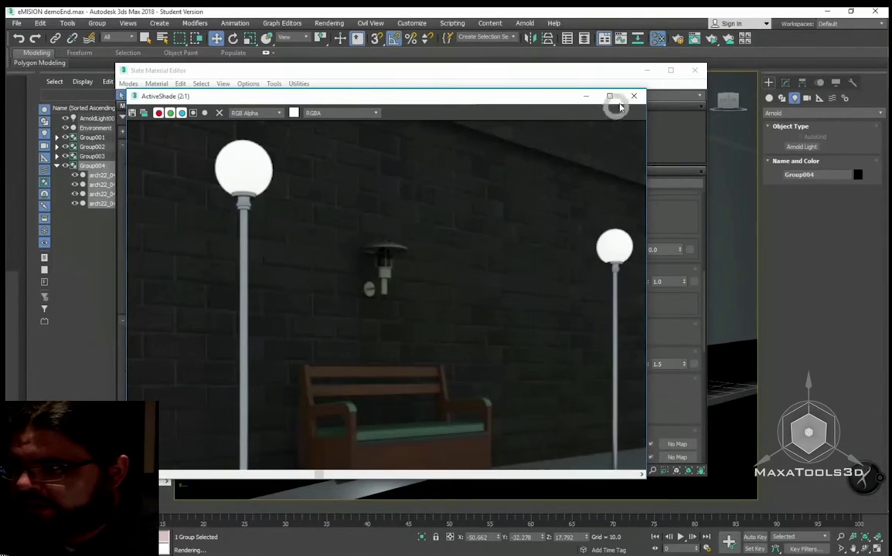
{"action": "scroll", "coordinate": [462, 261], "scroll_direction": "down", "scroll_amount": 1}
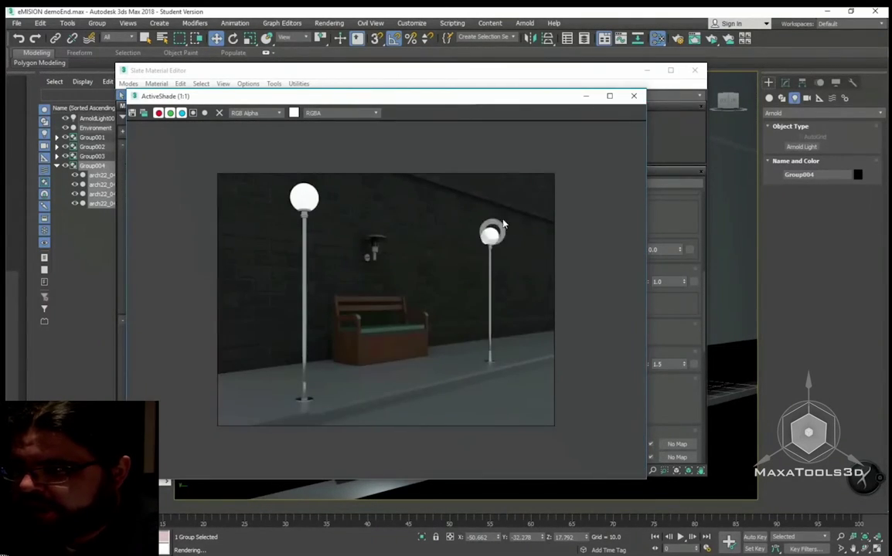
{"action": "left_click", "coordinate": [633, 100]}
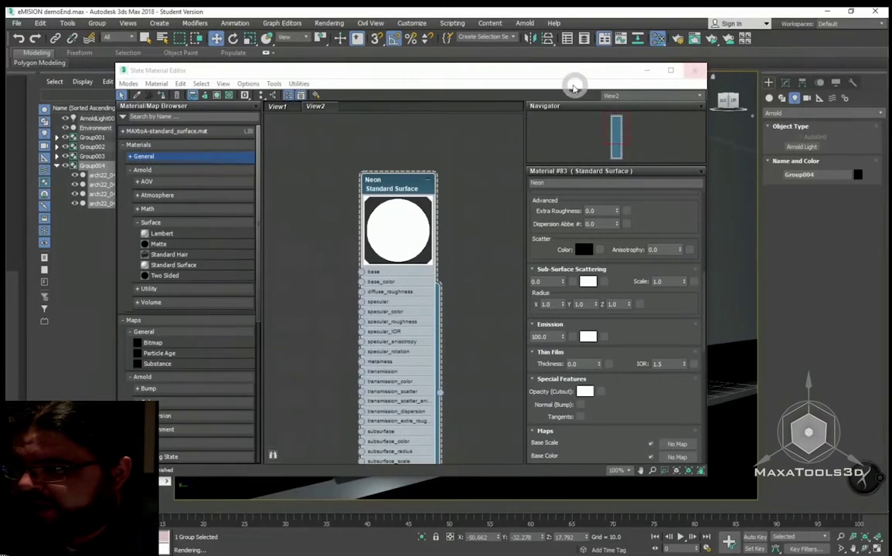
Step: Open the wall lamp group Group001, select its inner glass, then undo
{"action": "left_click_drag", "start_coordinate": [574, 80], "coordinate": [198, 126]}
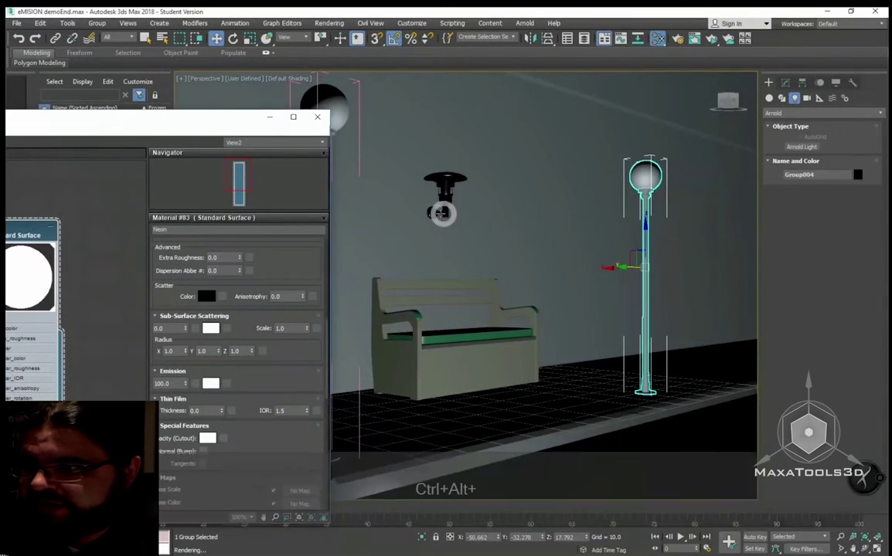
{"action": "middle_click_drag", "start_coordinate": [444, 217], "coordinate": [469, 241], "text": "ctrl+alt"}
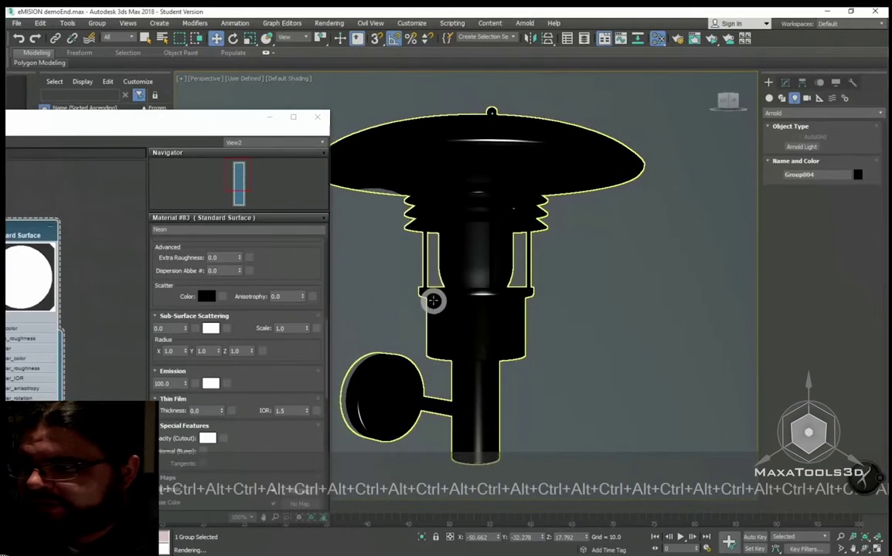
{"action": "left_click", "coordinate": [469, 241]}
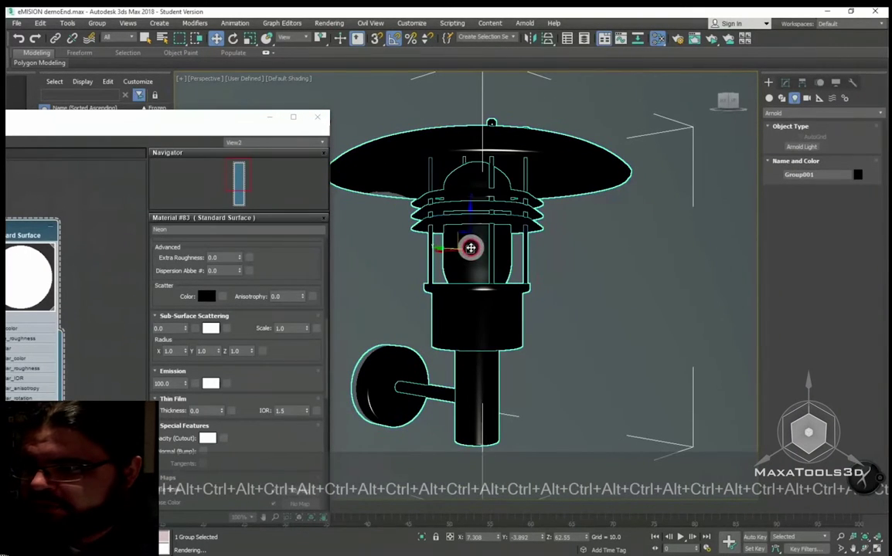
{"action": "left_click", "coordinate": [101, 24]}
{"action": "left_click", "coordinate": [110, 60]}
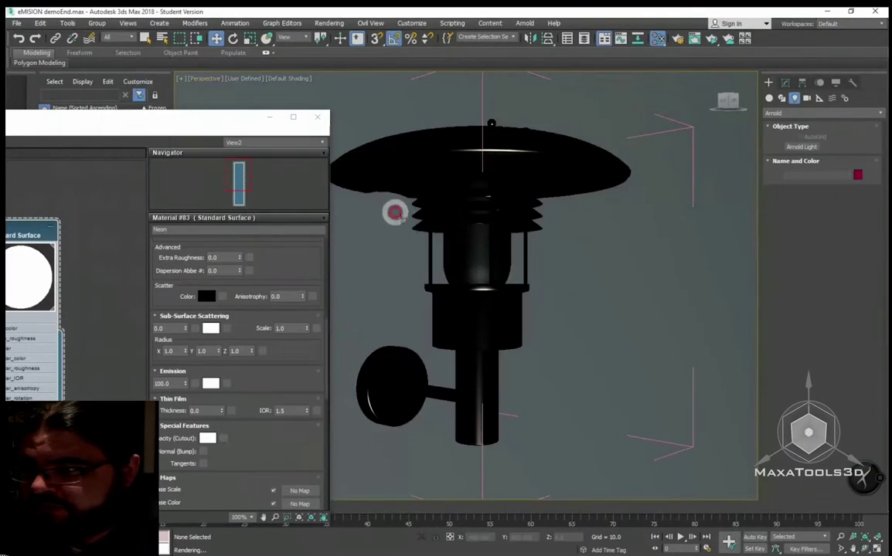
{"action": "left_click", "coordinate": [473, 249]}
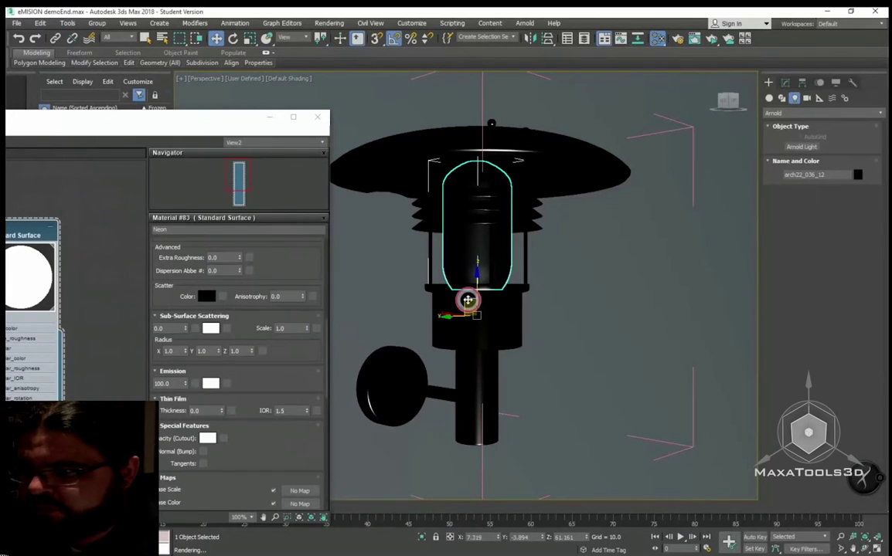
{"action": "key", "text": "ctrl+z"}
Step: Render an ActiveShade preview of the wall lamp glowing against the brick wall
{"action": "middle_click_drag", "start_coordinate": [108, 240], "coordinate": [122, 363]}
{"action": "left_click_drag", "start_coordinate": [123, 362], "coordinate": [213, 298]}
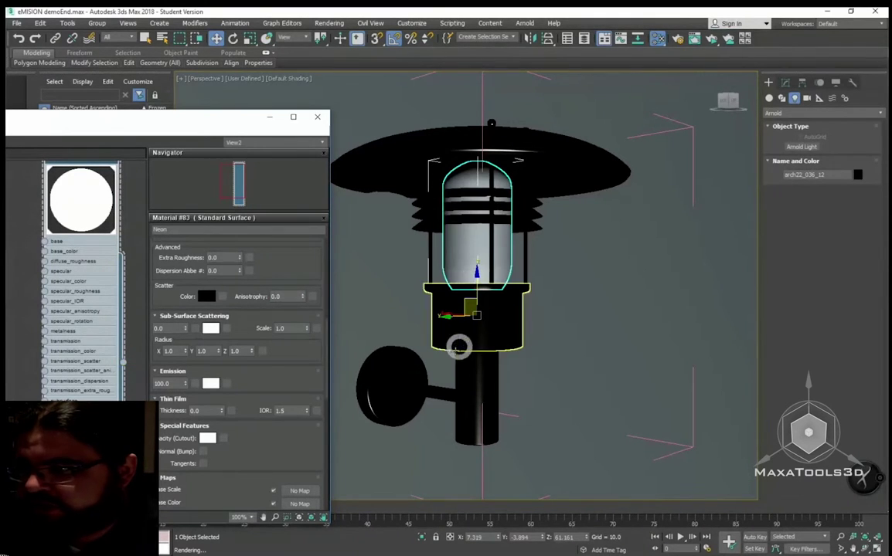
{"action": "left_click", "coordinate": [712, 40]}
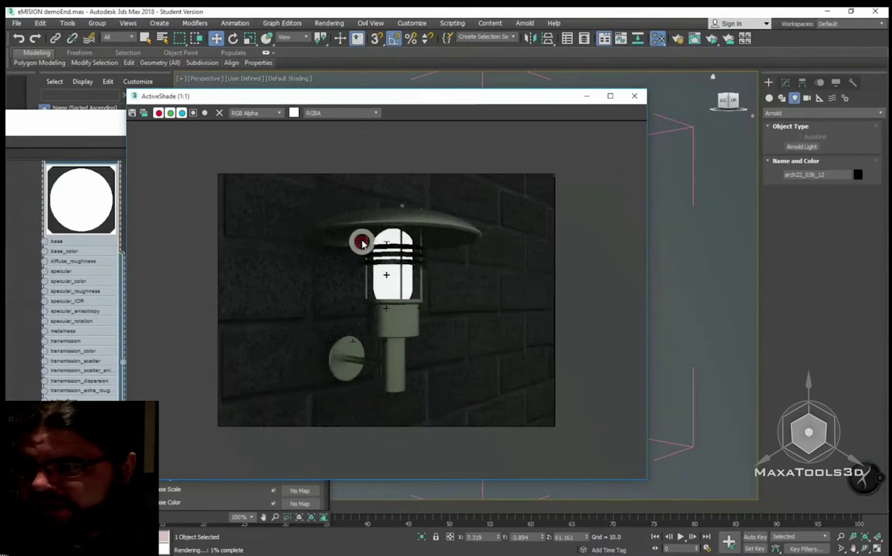
{"action": "scroll", "coordinate": [360, 243], "scroll_direction": "up", "scroll_amount": 1}
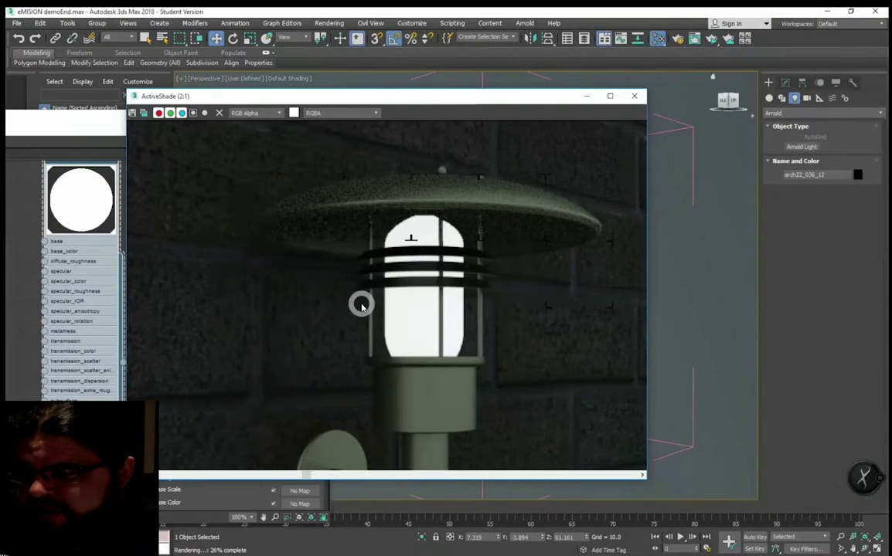
{"action": "scroll", "coordinate": [361, 305], "scroll_direction": "down", "scroll_amount": 1}
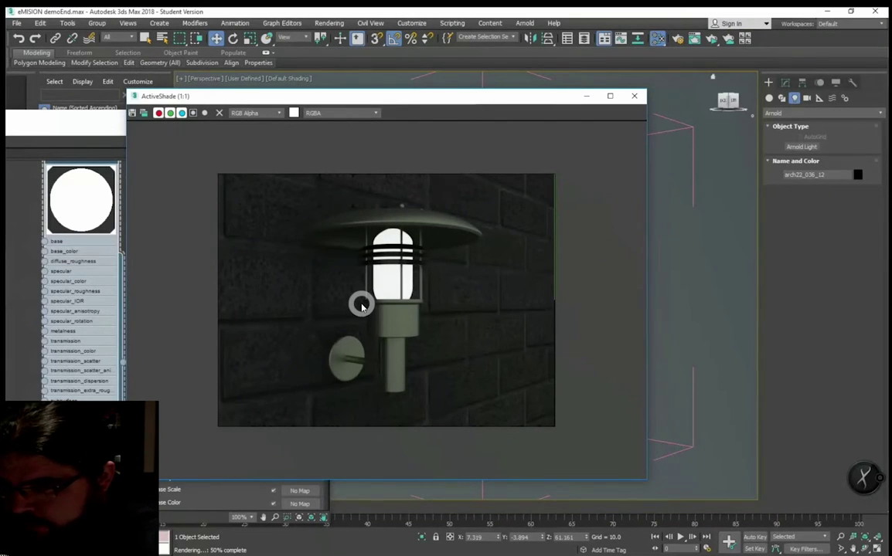
{"action": "left_click", "coordinate": [83, 256]}
Step: Raise Neon's Emission weight to 500, then to 5000
{"action": "mouse_move", "coordinate": [294, 383]}
{"action": "left_mouse_down"}
{"action": "mouse_move", "coordinate": [290, 332]}
{"action": "mouse_move", "coordinate": [269, 298]}
{"action": "left_mouse_up"}
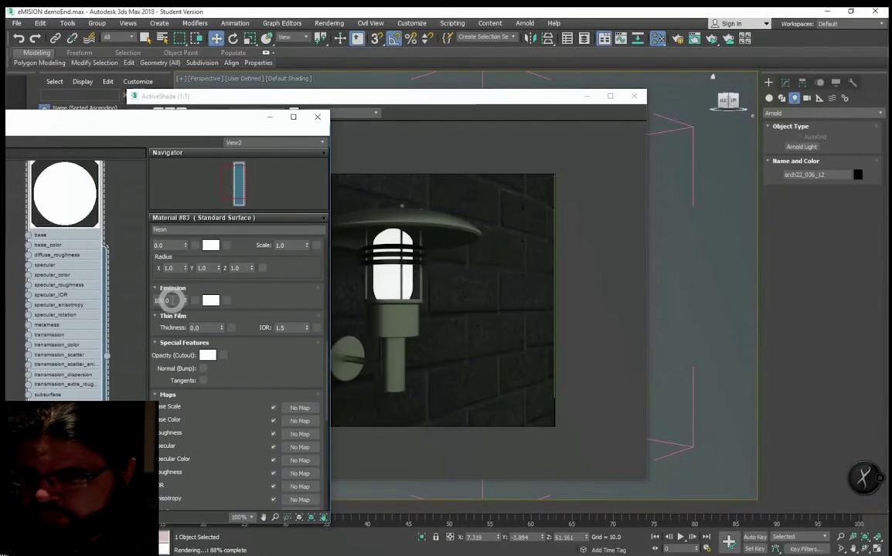
{"action": "left_click_drag", "start_coordinate": [172, 300], "coordinate": [142, 307]}
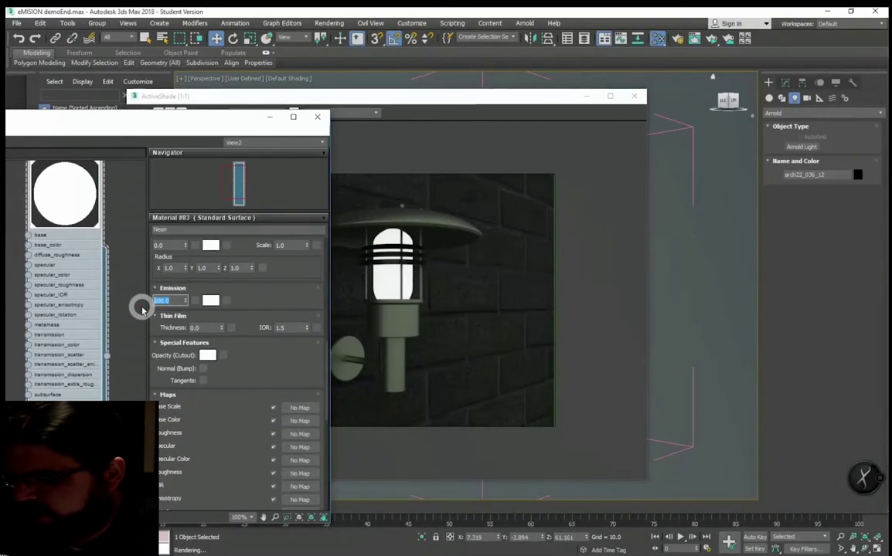
{"action": "type", "text": "500"}
{"action": "key", "text": "Return"}
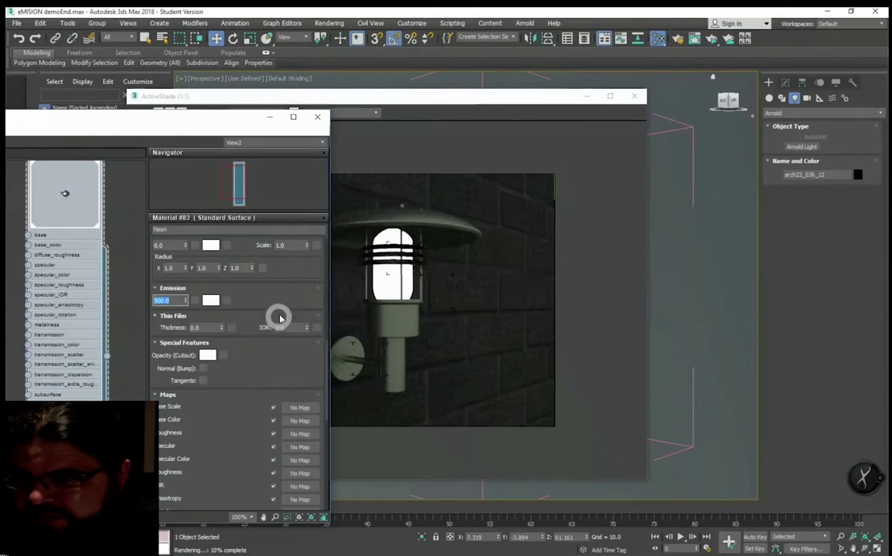
{"action": "scroll", "coordinate": [279, 321], "scroll_direction": "up", "scroll_amount": 1}
{"action": "left_click_drag", "start_coordinate": [280, 324], "coordinate": [279, 350]}
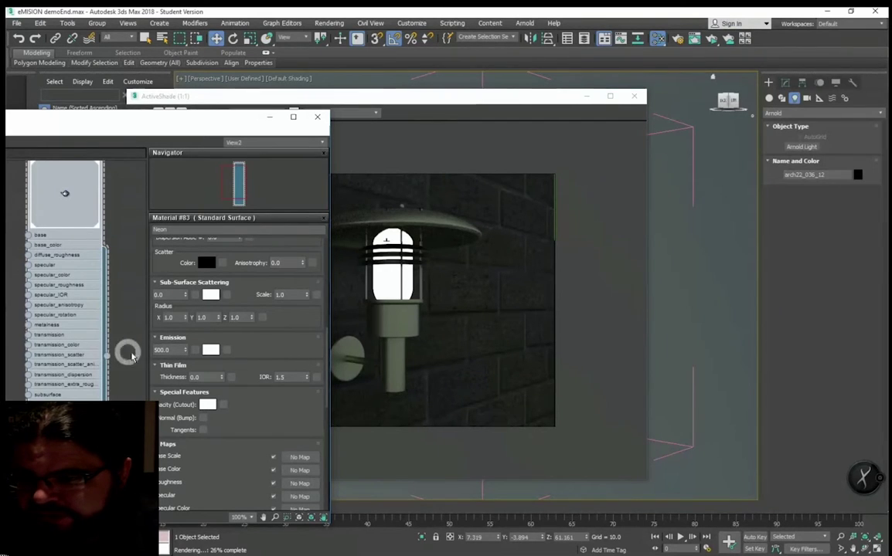
{"action": "left_click", "coordinate": [166, 350]}
{"action": "type", "text": "5000"}
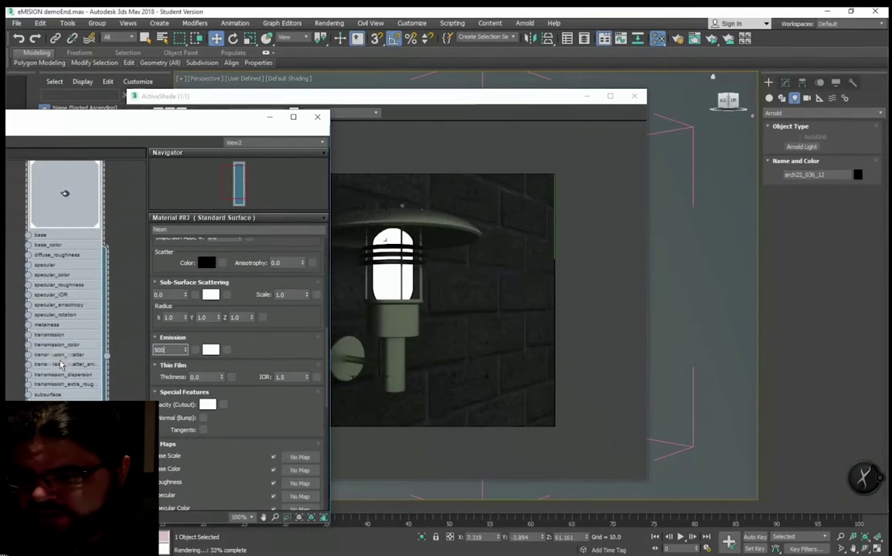
{"action": "key", "text": "Return"}
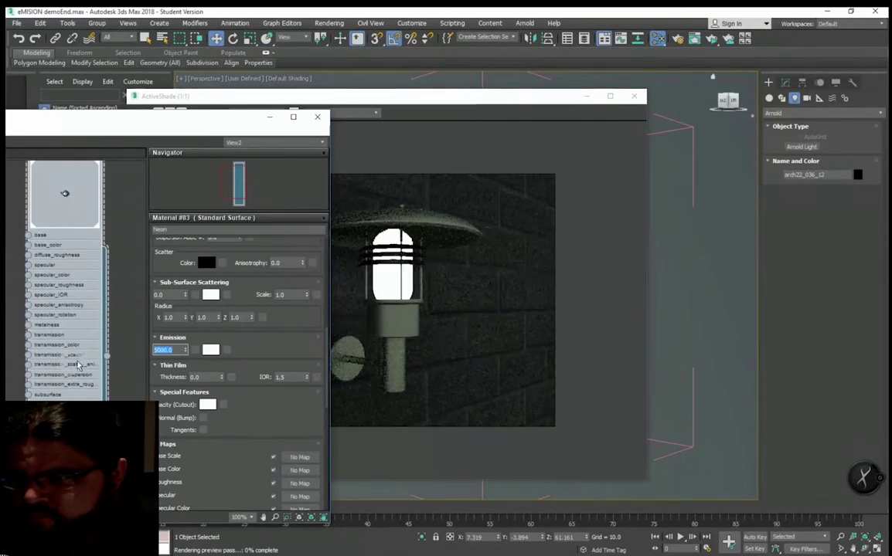
Step: Inspect the brighter wall lamp in the ActiveShade preview, then close it
{"action": "left_click", "coordinate": [407, 275]}
{"action": "scroll", "coordinate": [406, 275], "scroll_direction": "up", "scroll_amount": 2}
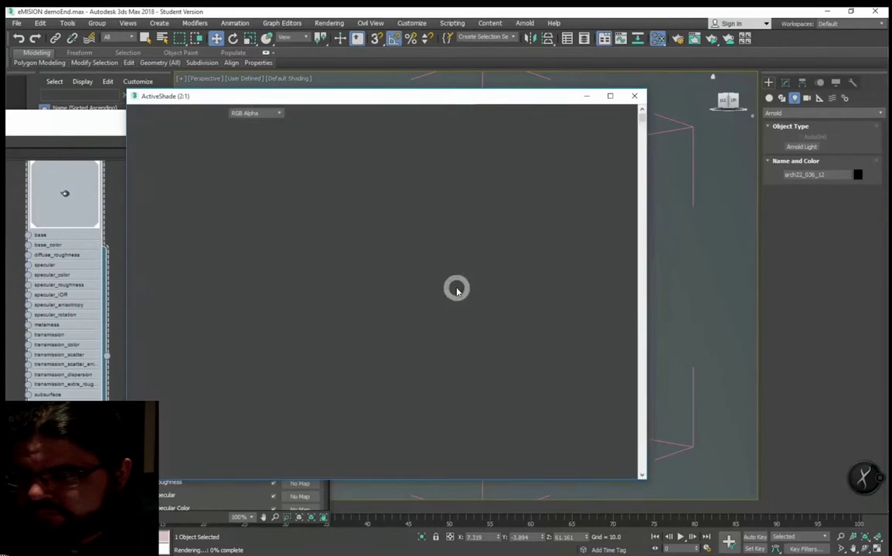
{"action": "scroll", "coordinate": [456, 288], "scroll_direction": "down", "scroll_amount": 2}
{"action": "scroll", "coordinate": [381, 230], "scroll_direction": "up", "scroll_amount": 1}
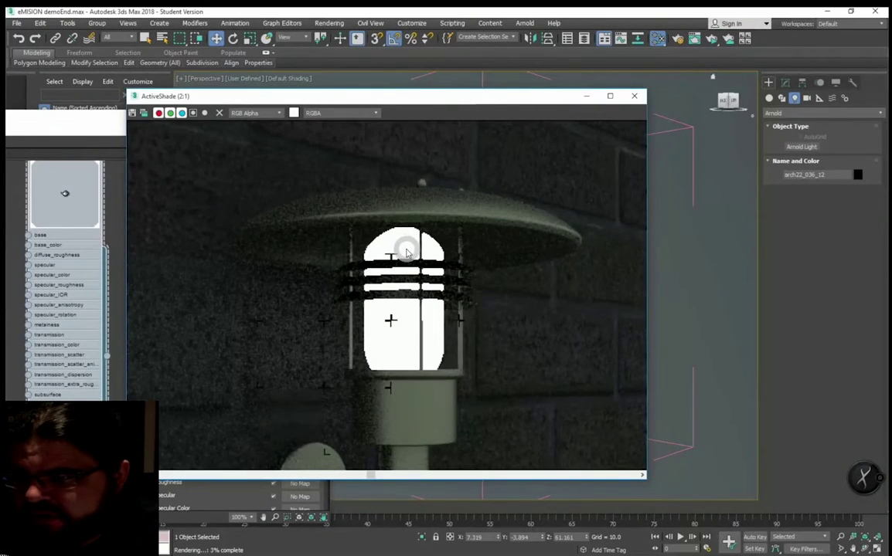
{"action": "scroll", "coordinate": [407, 252], "scroll_direction": "down", "scroll_amount": 1}
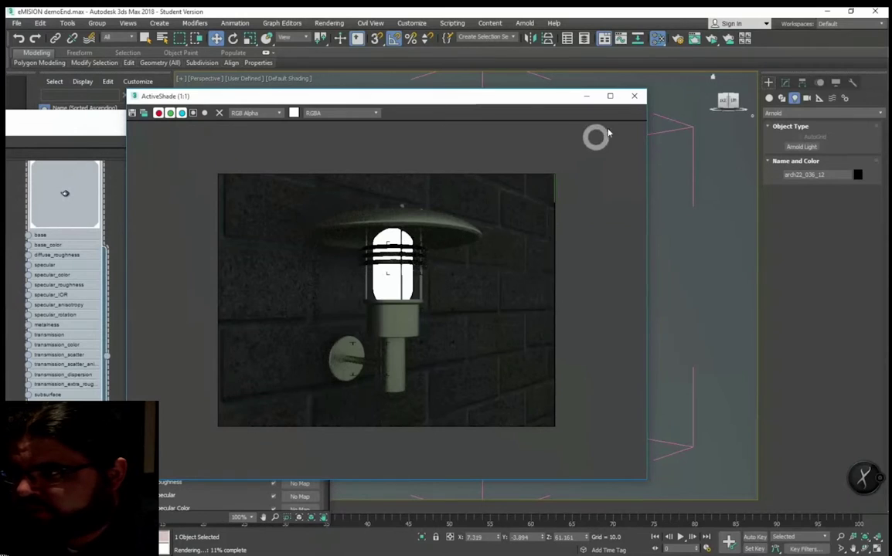
{"action": "left_click", "coordinate": [635, 99]}
Step: Orbit to a frontal view of the wall and preview-render the whole night scene
{"action": "scroll", "coordinate": [479, 255], "scroll_direction": "down", "scroll_amount": 5}
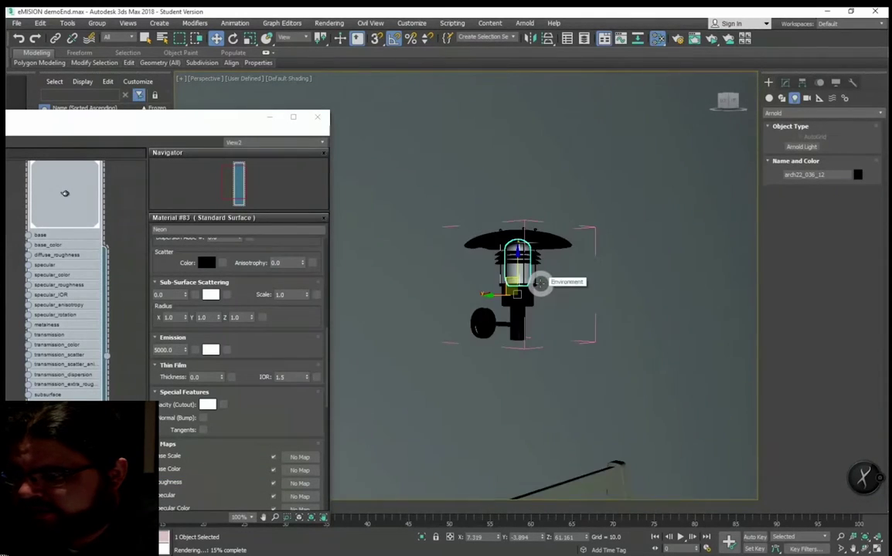
{"action": "middle_click_drag", "start_coordinate": [499, 247], "coordinate": [511, 421], "text": "alt"}
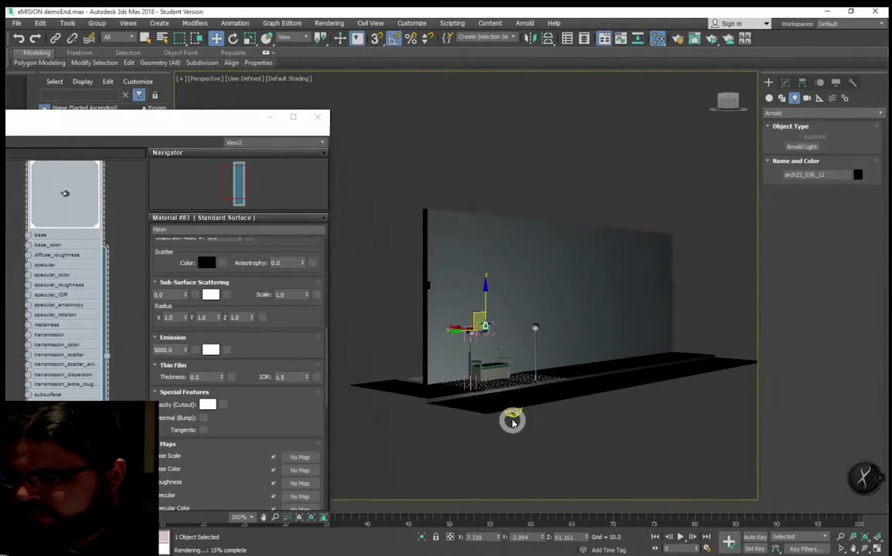
{"action": "left_click", "coordinate": [514, 414]}
{"action": "mouse_move", "coordinate": [485, 312]}
{"action": "middle_mouse_down", "text": "alt"}
{"action": "mouse_move", "coordinate": [464, 252]}
{"action": "mouse_move", "coordinate": [391, 222]}
{"action": "middle_mouse_up", "text": "alt"}
{"action": "scroll", "coordinate": [391, 222], "scroll_direction": "up", "scroll_amount": 3}
{"action": "scroll", "coordinate": [573, 350], "scroll_direction": "up", "scroll_amount": 3}
{"action": "scroll", "coordinate": [536, 219], "scroll_direction": "up", "scroll_amount": 2}
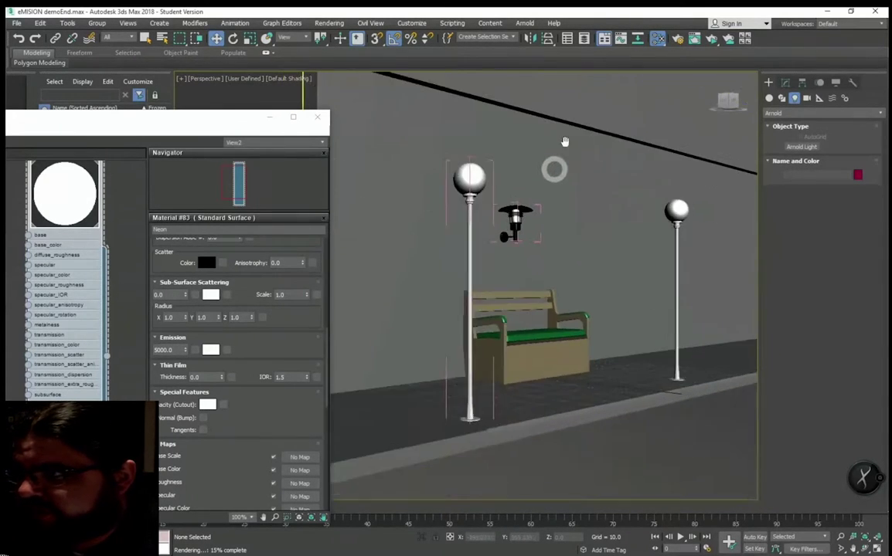
{"action": "left_click", "coordinate": [700, 42]}
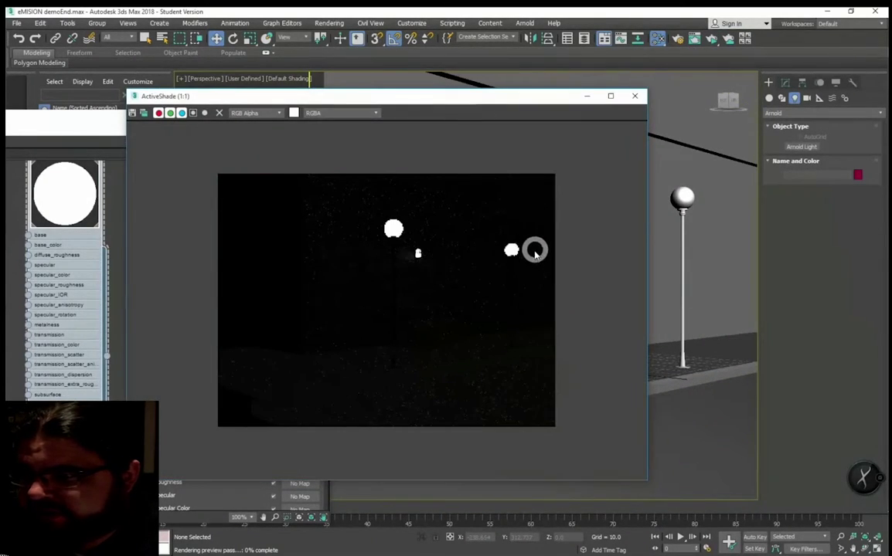
{"action": "left_click", "coordinate": [634, 96]}
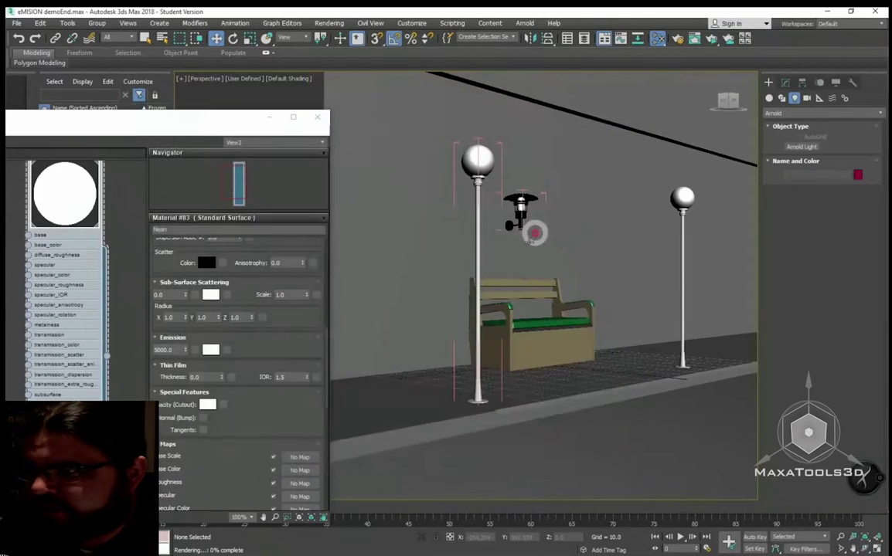
Step: Zoom in on the lamp head and render an ActiveShade close-up of its glowing globe
{"action": "scroll", "coordinate": [542, 276], "scroll_direction": "up", "scroll_amount": 5}
{"action": "scroll", "coordinate": [541, 223], "scroll_direction": "up", "scroll_amount": 3}
{"action": "scroll", "coordinate": [557, 251], "scroll_direction": "down", "scroll_amount": 2}
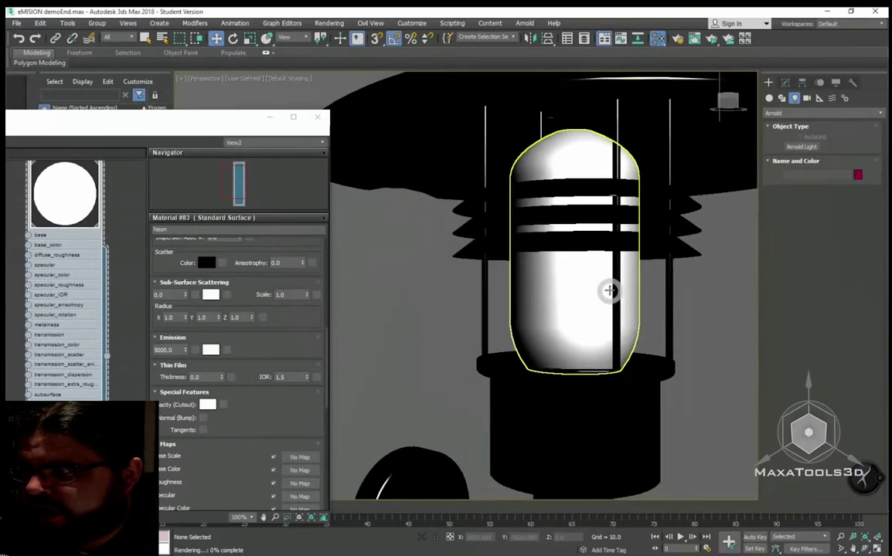
{"action": "left_click", "coordinate": [712, 38]}
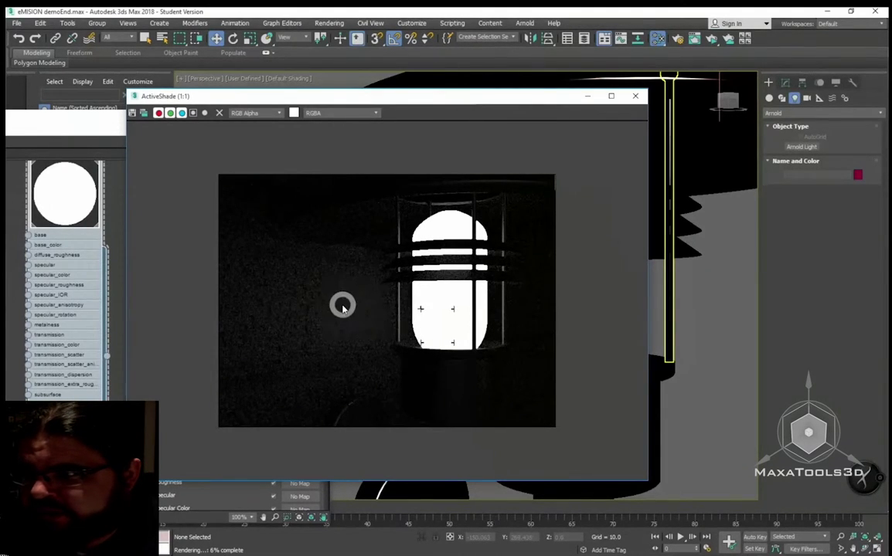
{"action": "scroll", "coordinate": [309, 313], "scroll_direction": "down", "scroll_amount": 1}
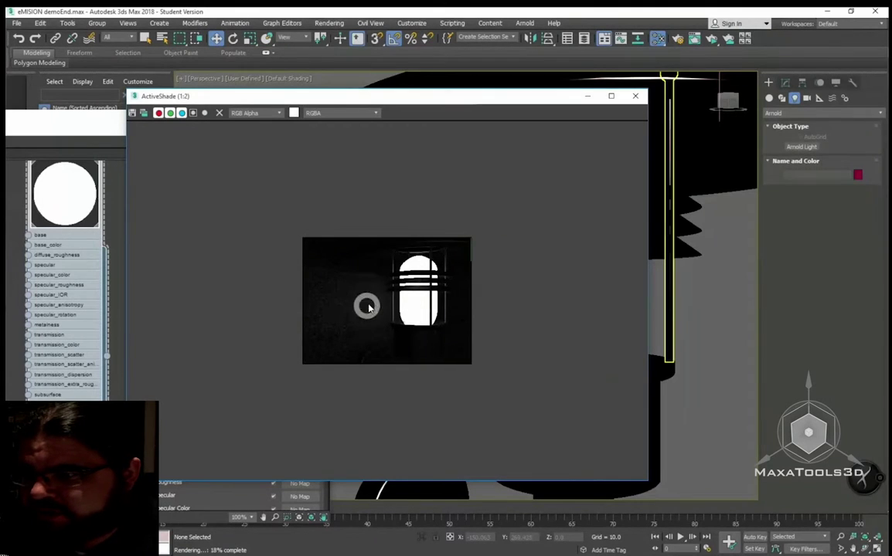
{"action": "left_click", "coordinate": [686, 266]}
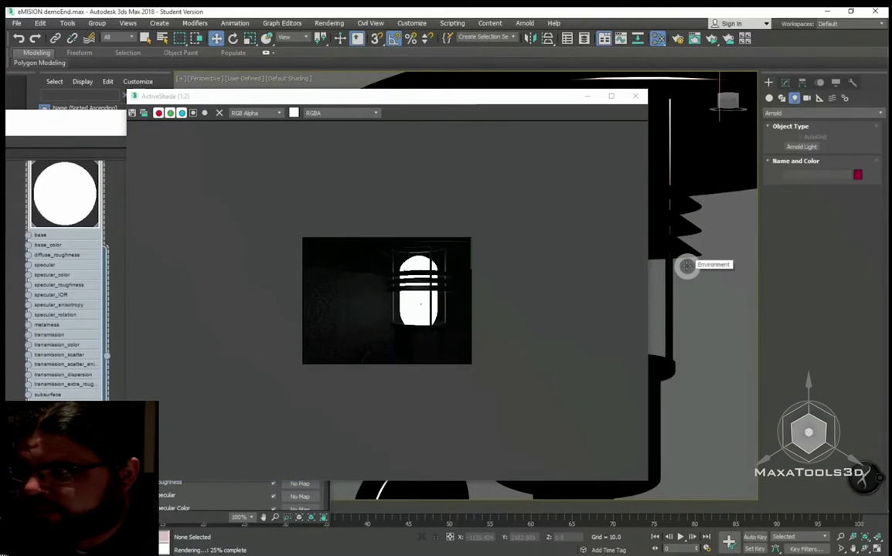
{"action": "scroll", "coordinate": [682, 271], "scroll_direction": "down", "scroll_amount": 5}
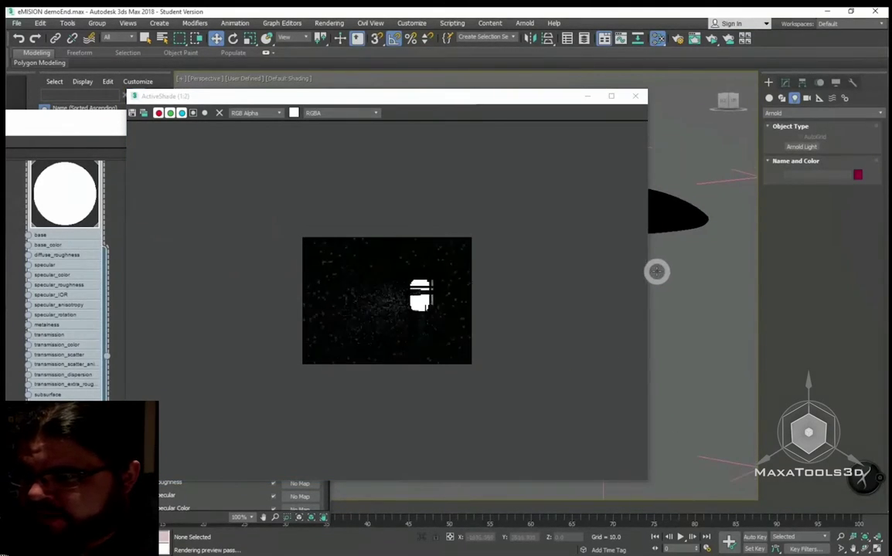
{"action": "scroll", "coordinate": [656, 270], "scroll_direction": "up", "scroll_amount": 3}
{"action": "scroll", "coordinate": [611, 288], "scroll_direction": "down", "scroll_amount": 1}
{"action": "middle_click_drag", "start_coordinate": [662, 288], "coordinate": [693, 274]}
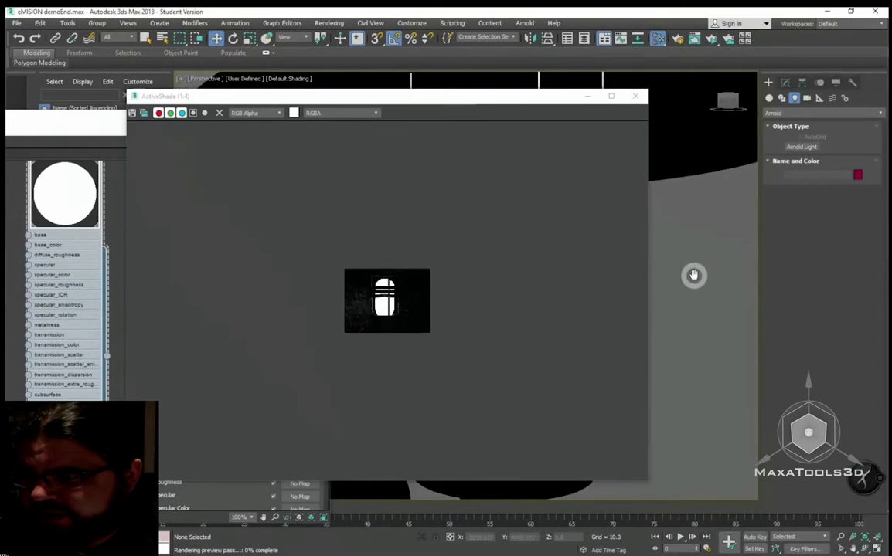
{"action": "double_click", "coordinate": [423, 102]}
{"action": "scroll", "coordinate": [417, 278], "scroll_direction": "up", "scroll_amount": 1}
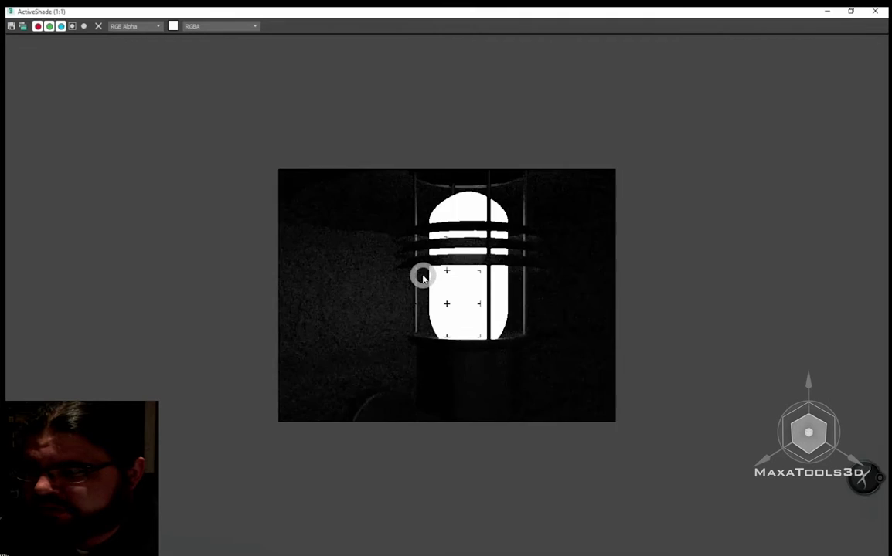
{"action": "scroll", "coordinate": [422, 279], "scroll_direction": "up", "scroll_amount": 1}
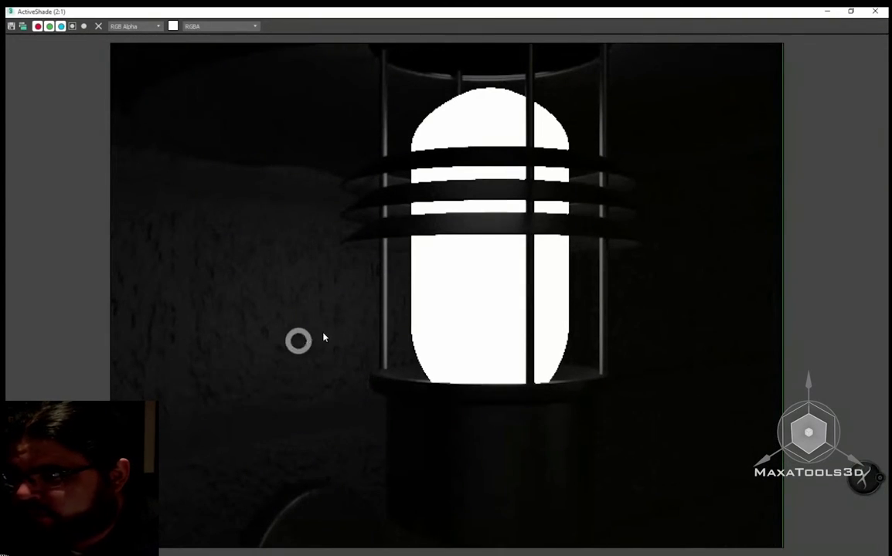
Step: Arrange ActiveShade and the Slate Material Editor side by side, then select the Neon Emission value
{"action": "left_click", "coordinate": [851, 11]}
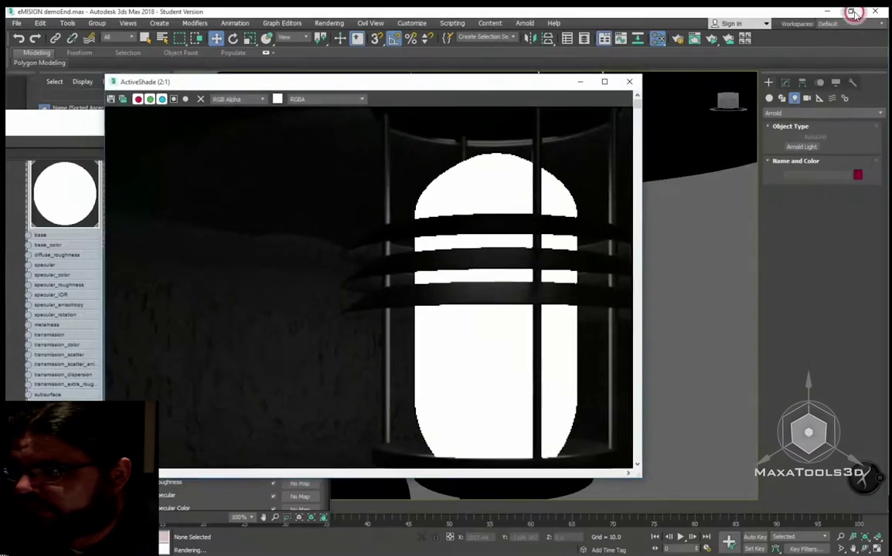
{"action": "scroll", "coordinate": [446, 317], "scroll_direction": "down", "scroll_amount": 1}
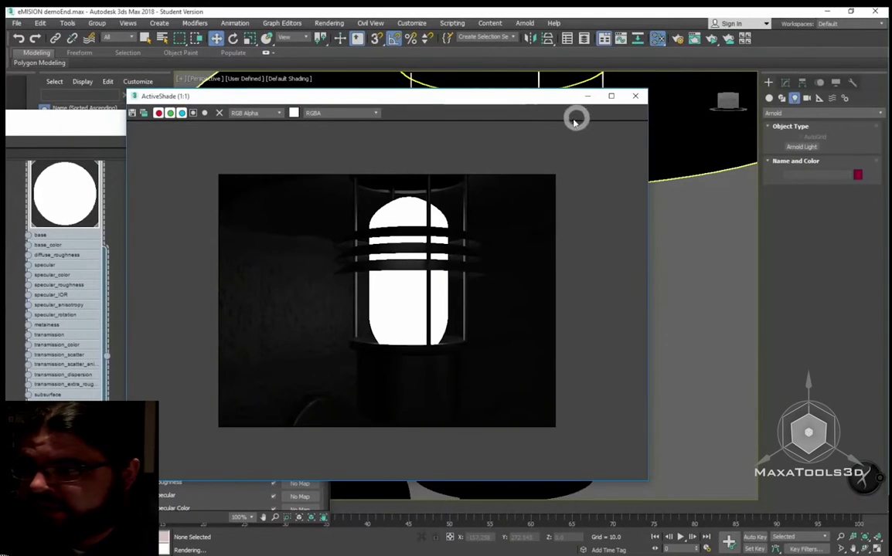
{"action": "mouse_move", "coordinate": [131, 93]}
{"action": "left_mouse_down"}
{"action": "mouse_move", "coordinate": [187, 148]}
{"action": "mouse_move", "coordinate": [299, 185]}
{"action": "mouse_move", "coordinate": [563, 145]}
{"action": "mouse_move", "coordinate": [473, 272]}
{"action": "left_mouse_up"}
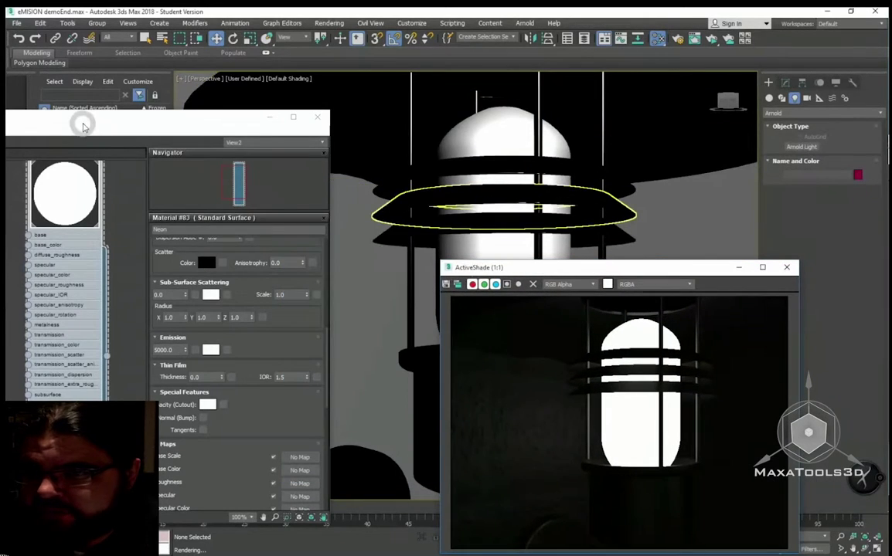
{"action": "mouse_move", "coordinate": [170, 117]}
{"action": "left_mouse_down"}
{"action": "mouse_move", "coordinate": [204, 91]}
{"action": "mouse_move", "coordinate": [291, 80]}
{"action": "left_mouse_up"}
{"action": "mouse_move", "coordinate": [242, 242]}
{"action": "middle_mouse_down"}
{"action": "mouse_move", "coordinate": [207, 272]}
{"action": "mouse_move", "coordinate": [200, 246]}
{"action": "middle_mouse_up"}
{"action": "scroll", "coordinate": [207, 272], "scroll_direction": "down", "scroll_amount": 1}
{"action": "left_click_drag", "start_coordinate": [685, 273], "coordinate": [656, 244]}
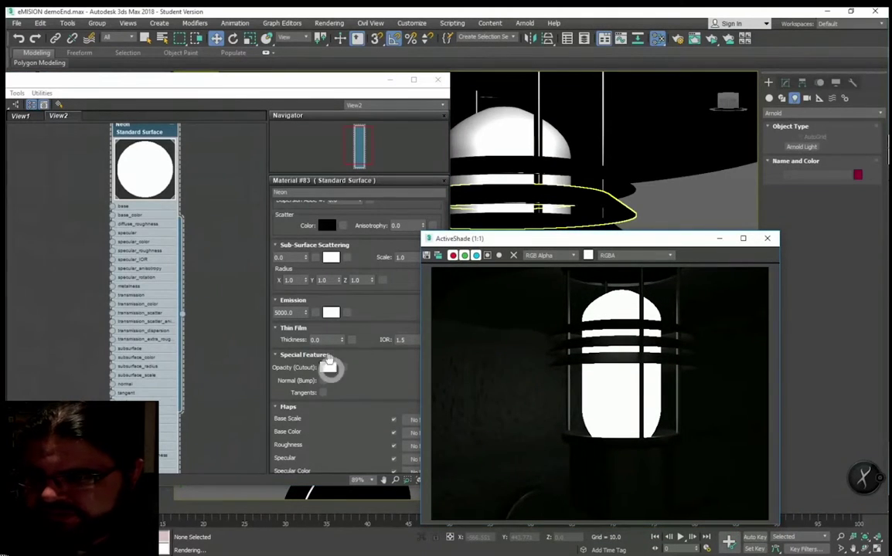
{"action": "left_click", "coordinate": [291, 312]}
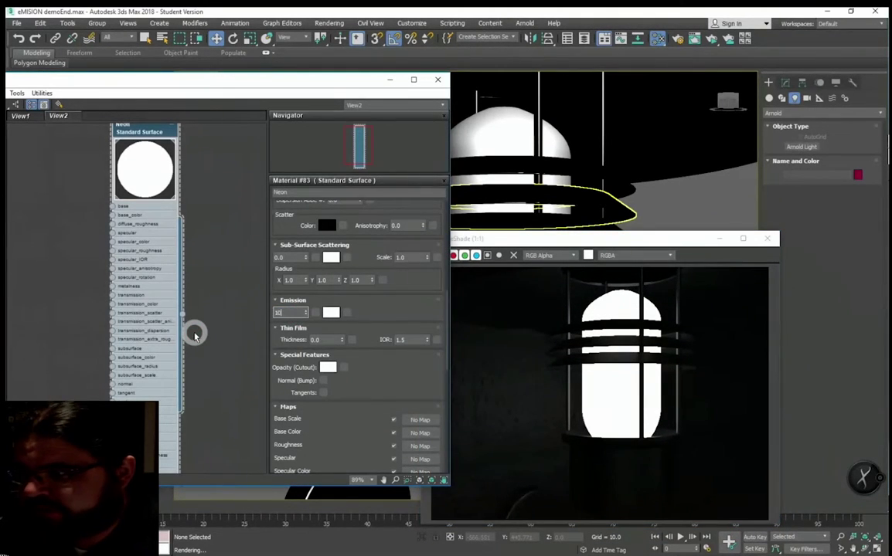
Step: Test Neon Emission values 100, 1 and 60, then settle back on 100
{"action": "type", "text": "100"}
{"action": "key", "text": "Return"}
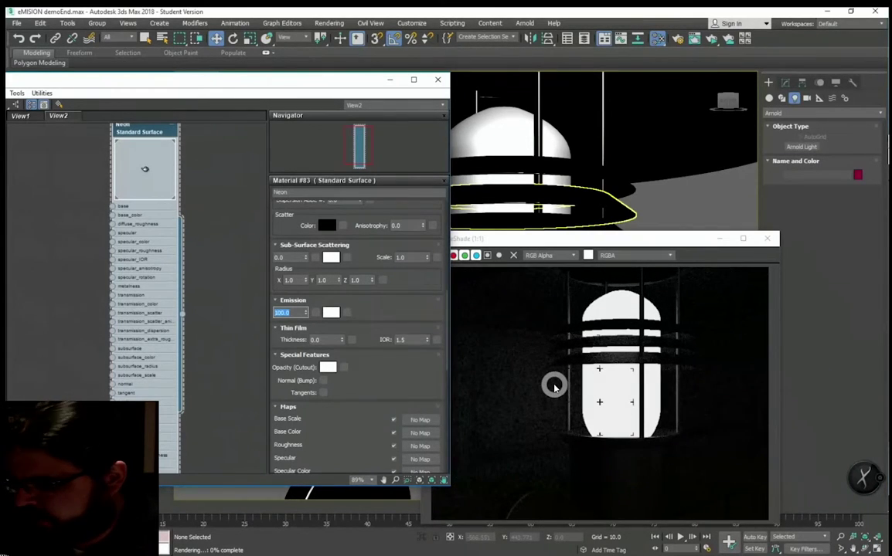
{"action": "type", "text": "1"}
{"action": "key", "text": "Return"}
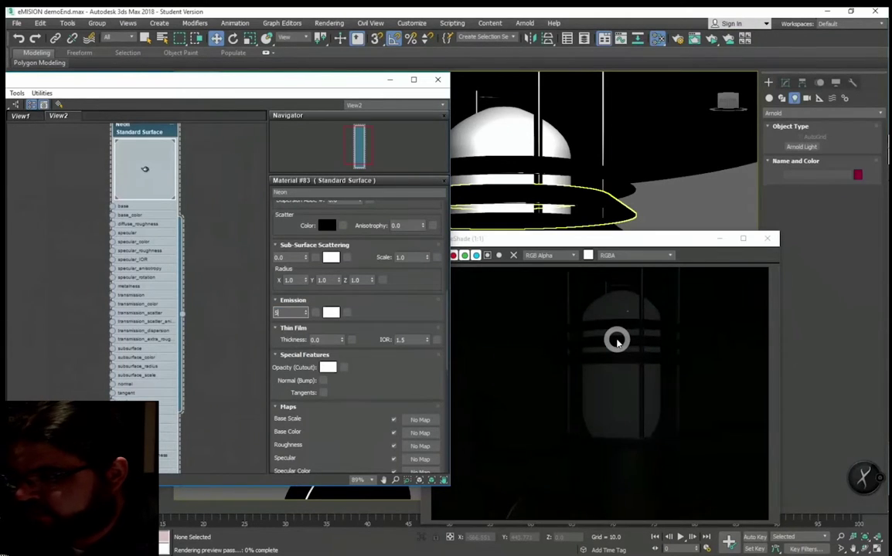
{"action": "type", "text": "6.0"}
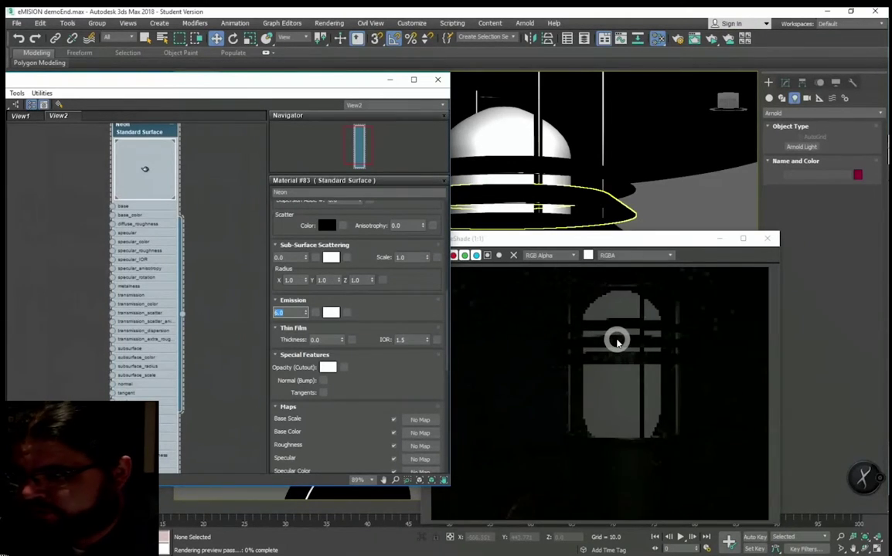
{"action": "key", "text": "Return"}
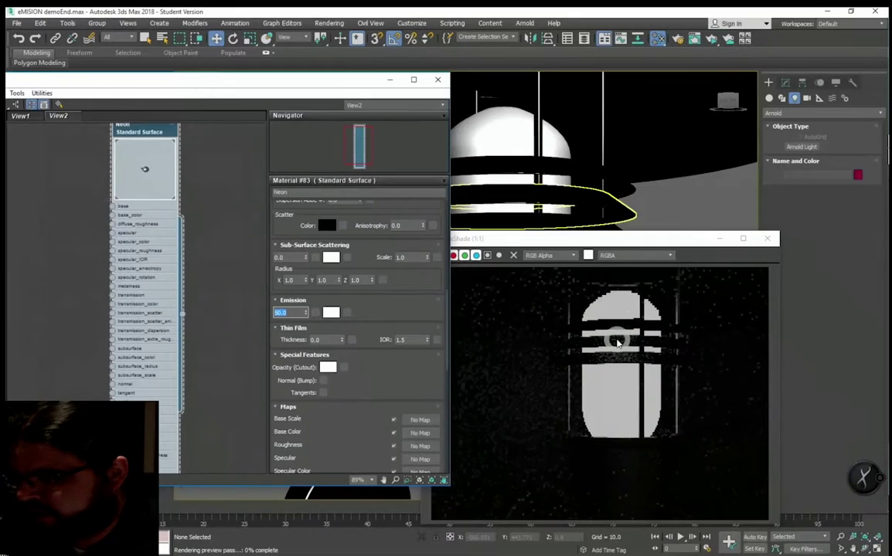
{"action": "type", "text": "100"}
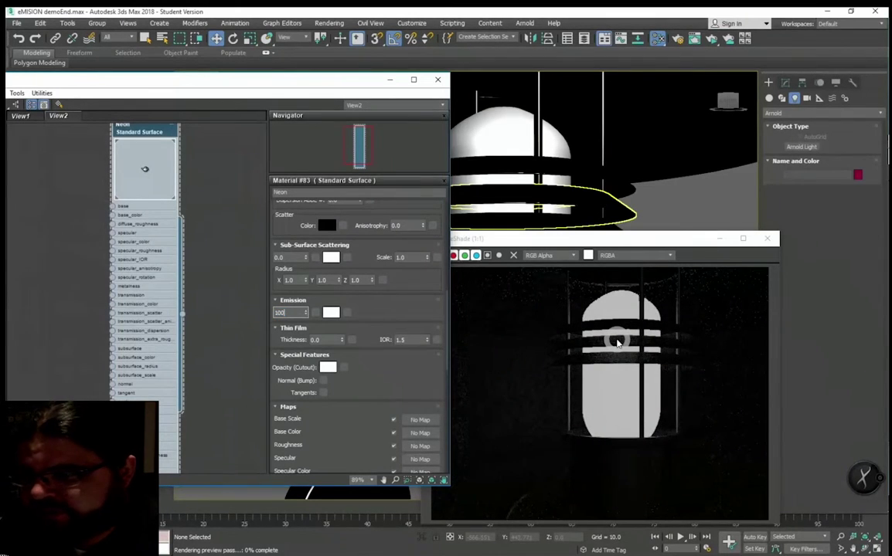
{"action": "key", "text": "Return"}
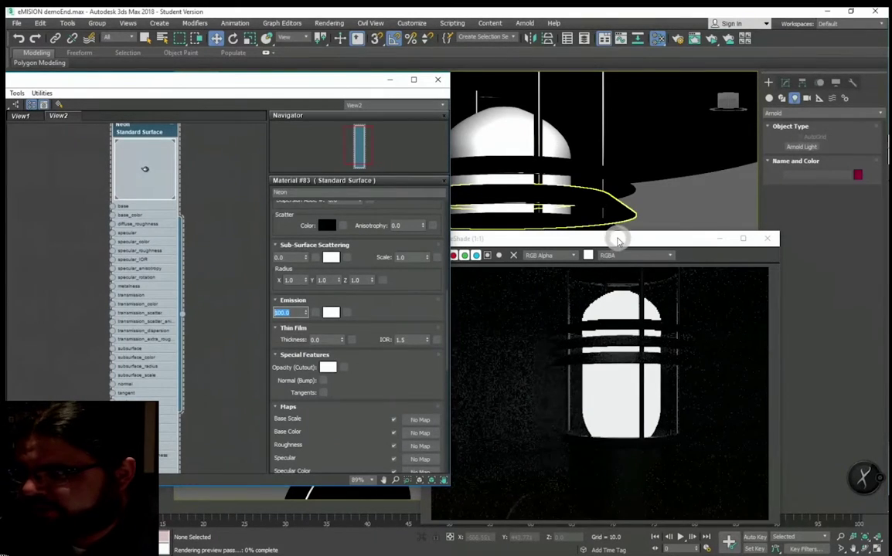
Step: Close the ActiveShade preview and start creating an Arnold light, which shows Skydome type
{"action": "left_click_drag", "start_coordinate": [617, 239], "coordinate": [664, 163]}
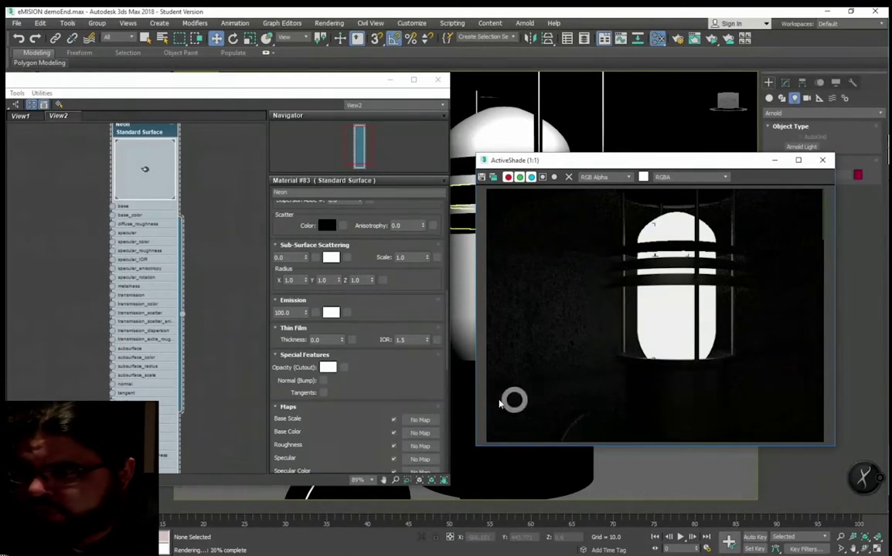
{"action": "left_click", "coordinate": [815, 162]}
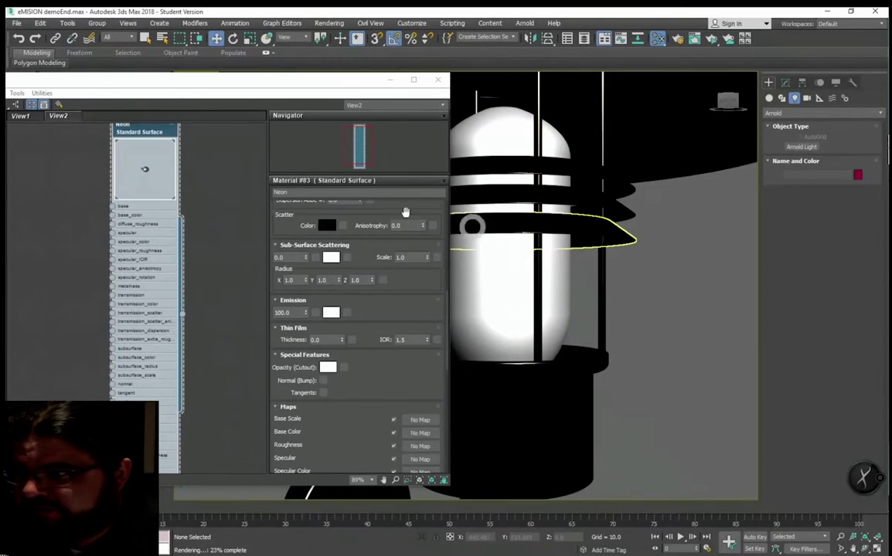
{"action": "left_click_drag", "start_coordinate": [293, 80], "coordinate": [469, 78]}
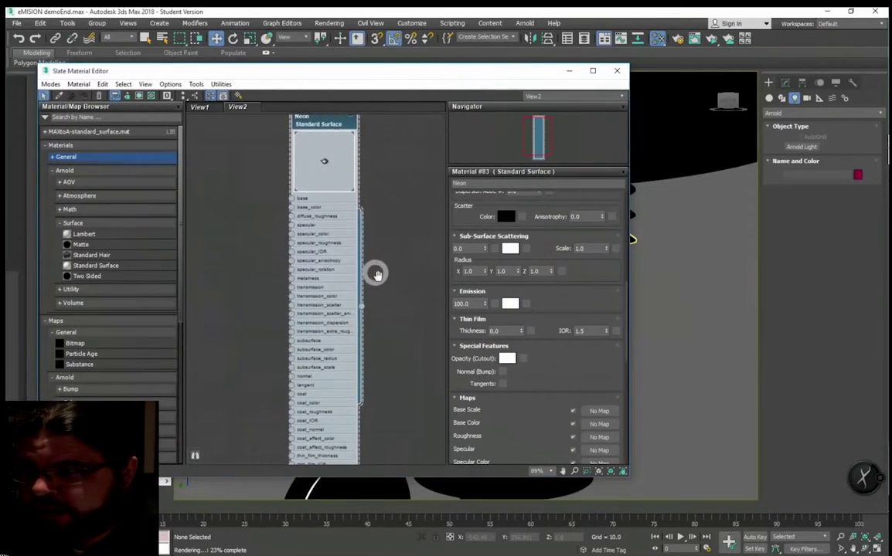
{"action": "scroll", "coordinate": [371, 278], "scroll_direction": "down", "scroll_amount": 2}
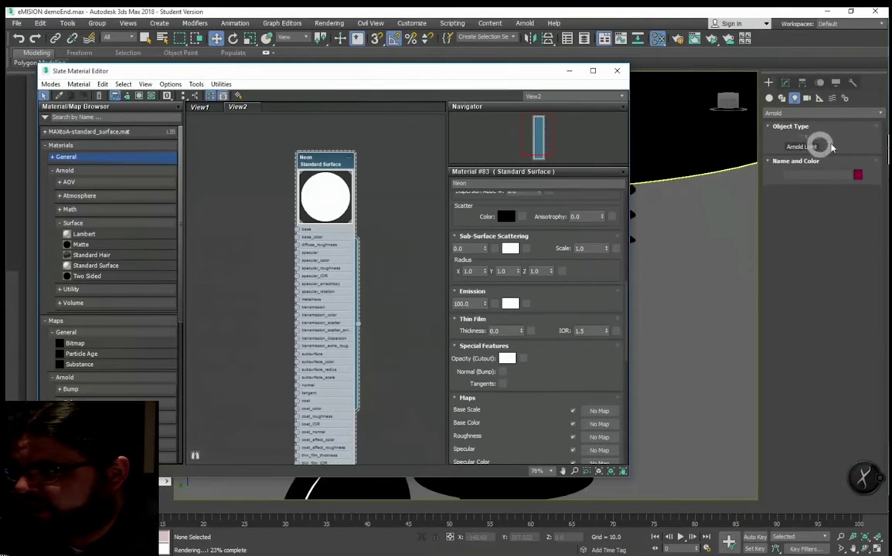
{"action": "left_click", "coordinate": [811, 146]}
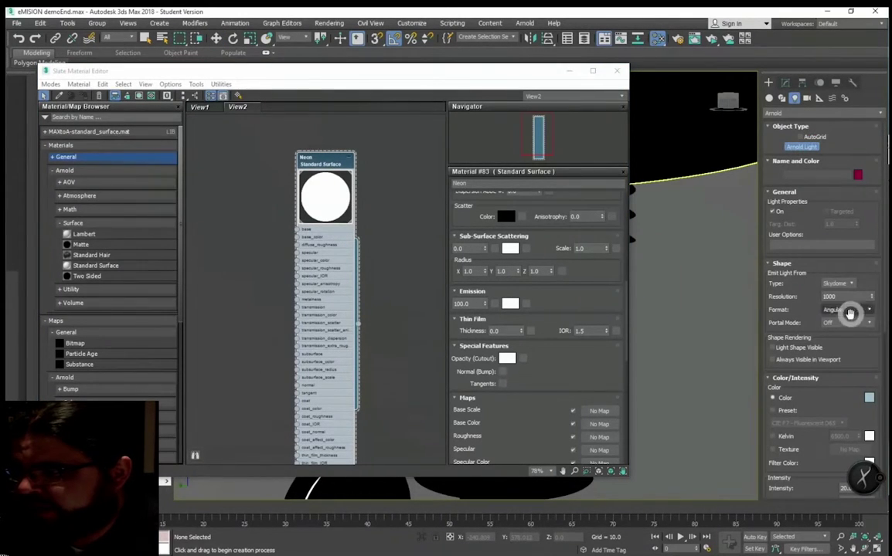
{"action": "left_click", "coordinate": [777, 81]}
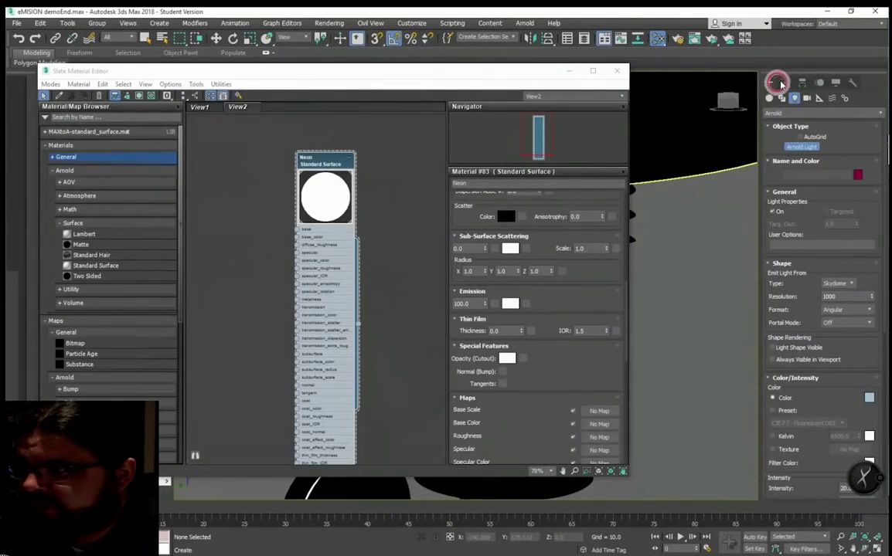
Step: Close the material editor, select the lamp's glowing capsule and orbit out to the whole lantern
{"action": "left_click", "coordinate": [616, 73]}
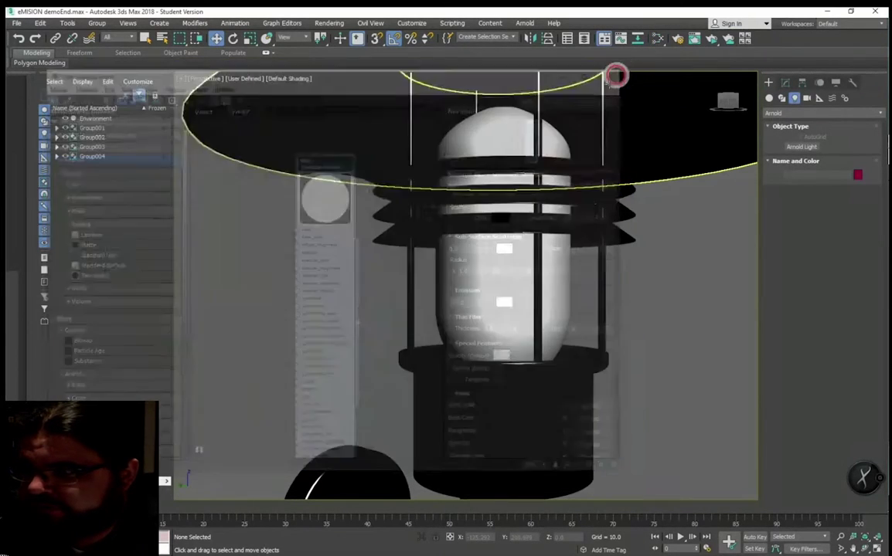
{"action": "left_click", "coordinate": [483, 275]}
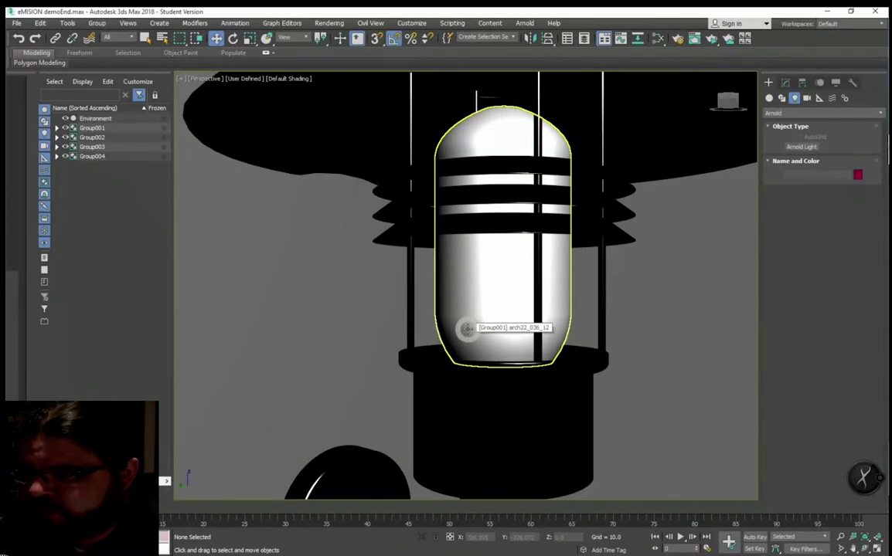
{"action": "scroll", "coordinate": [467, 328], "scroll_direction": "down", "scroll_amount": 5}
{"action": "scroll", "coordinate": [444, 318], "scroll_direction": "down", "scroll_amount": 2}
{"action": "mouse_move", "coordinate": [444, 318]}
{"action": "middle_mouse_down", "text": "alt"}
{"action": "mouse_move", "coordinate": [433, 303]}
{"action": "mouse_move", "coordinate": [546, 322]}
{"action": "mouse_move", "coordinate": [518, 308]}
{"action": "mouse_move", "coordinate": [519, 298]}
{"action": "mouse_move", "coordinate": [483, 369]}
{"action": "mouse_move", "coordinate": [488, 357]}
{"action": "middle_mouse_up", "text": "alt"}
{"action": "scroll", "coordinate": [467, 308], "scroll_direction": "down", "scroll_amount": 5}
{"action": "scroll", "coordinate": [545, 320], "scroll_direction": "down", "scroll_amount": 5}
{"action": "scroll", "coordinate": [516, 303], "scroll_direction": "up", "scroll_amount": 5}
Step: Select bench group Group003, test-render in ActiveShade, then reopen the Neon material
{"action": "left_click", "coordinate": [485, 358]}
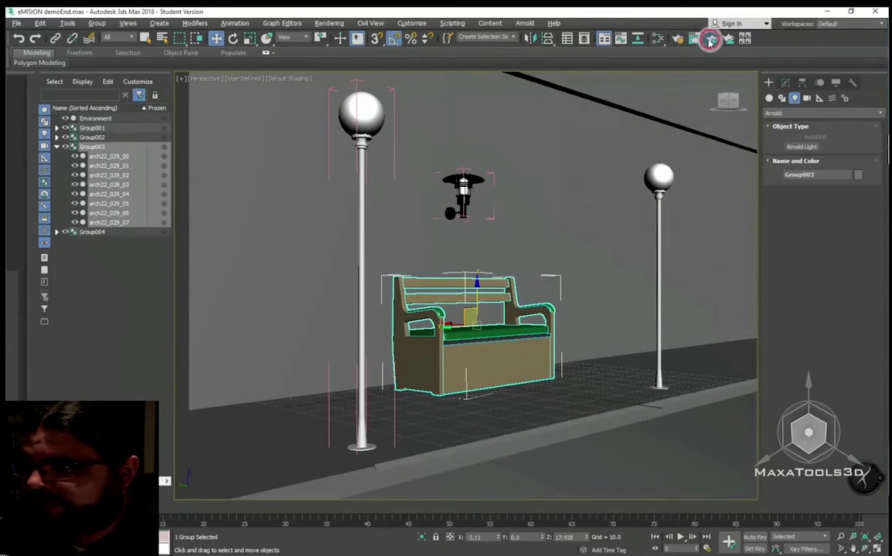
{"action": "left_click", "coordinate": [709, 41]}
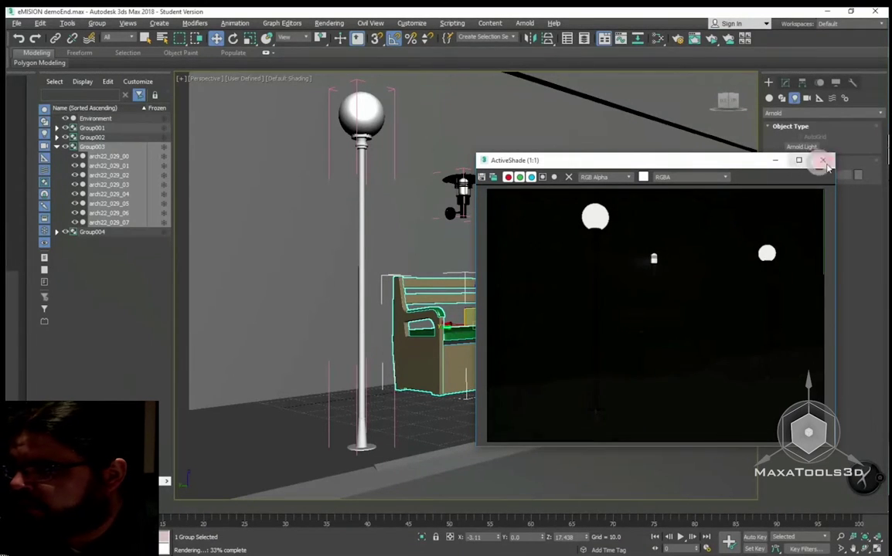
{"action": "left_click", "coordinate": [822, 160]}
{"action": "left_click", "coordinate": [657, 39]}
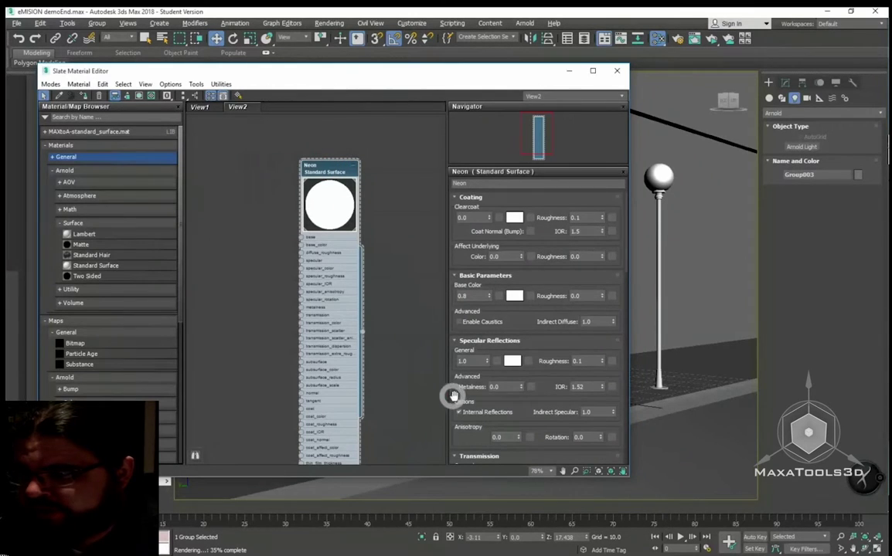
Step: Set the Neon Emission colour to a fully saturated warm yellow in the Color Selector
{"action": "left_click_drag", "start_coordinate": [472, 434], "coordinate": [474, 284]}
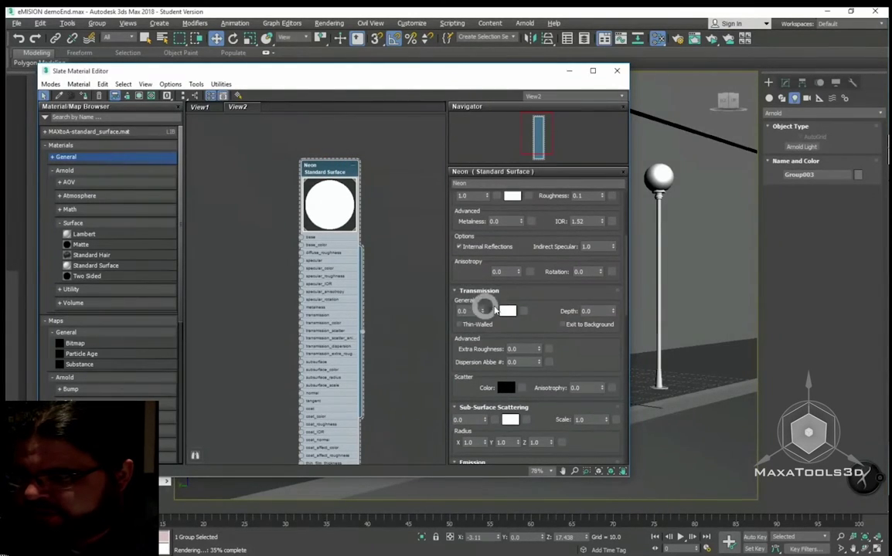
{"action": "left_click_drag", "start_coordinate": [533, 370], "coordinate": [502, 257]}
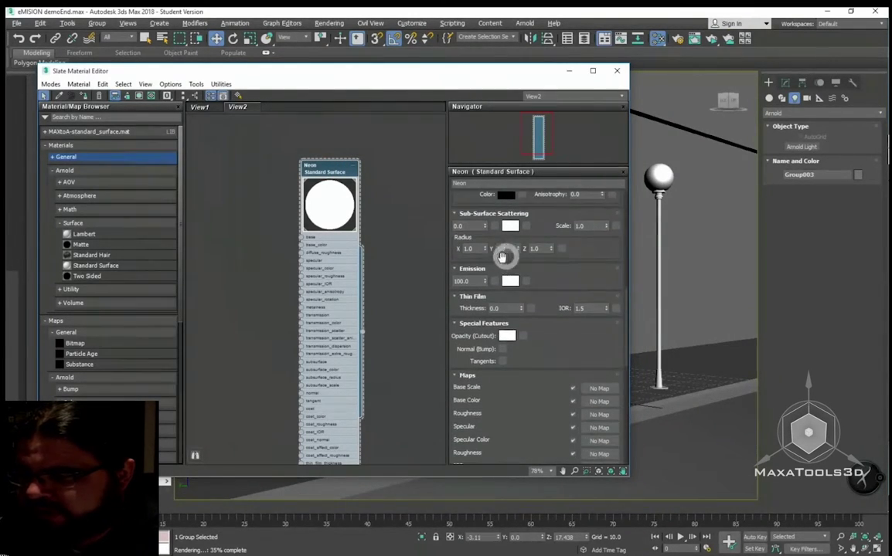
{"action": "left_click", "coordinate": [508, 283]}
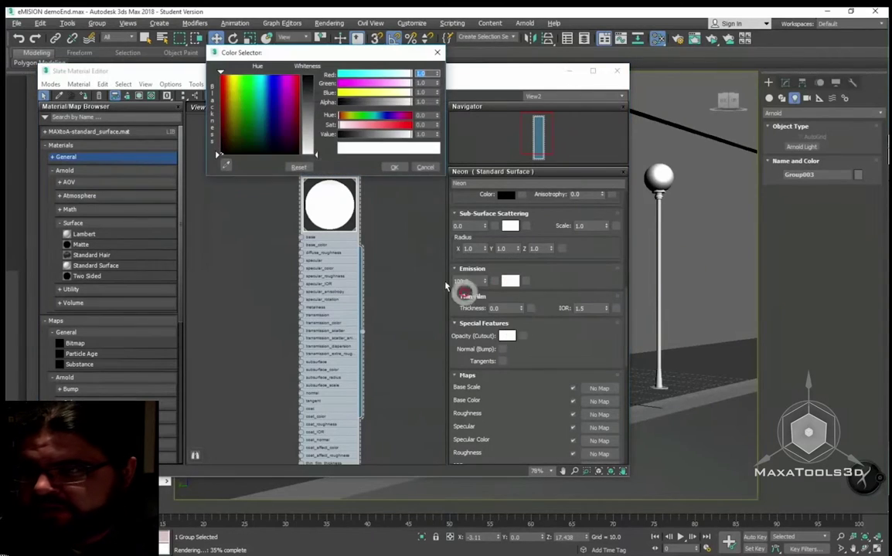
{"action": "left_click", "coordinate": [374, 92]}
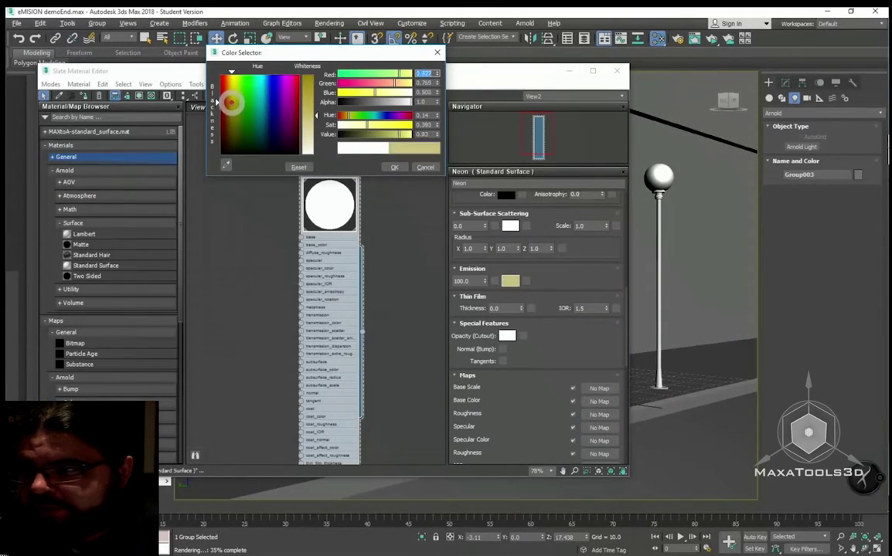
{"action": "left_click", "coordinate": [240, 73]}
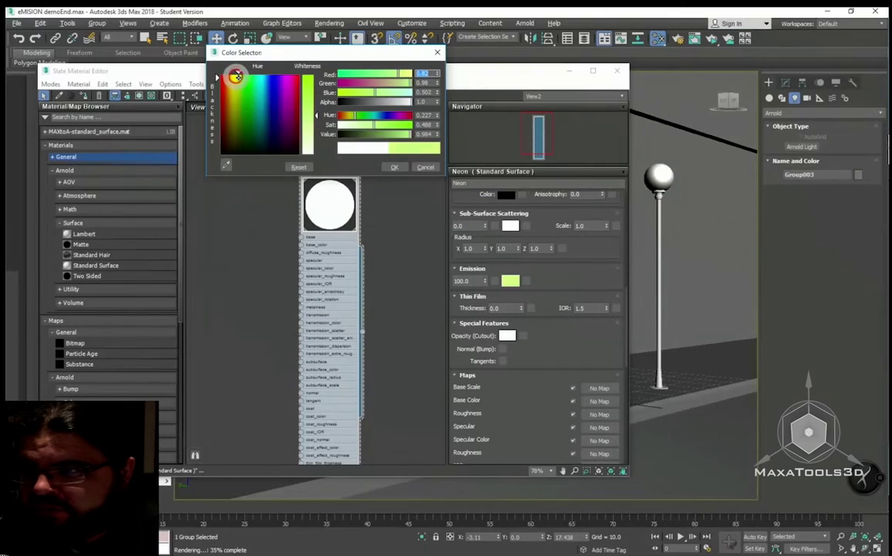
{"action": "left_click_drag", "start_coordinate": [240, 74], "coordinate": [233, 73]}
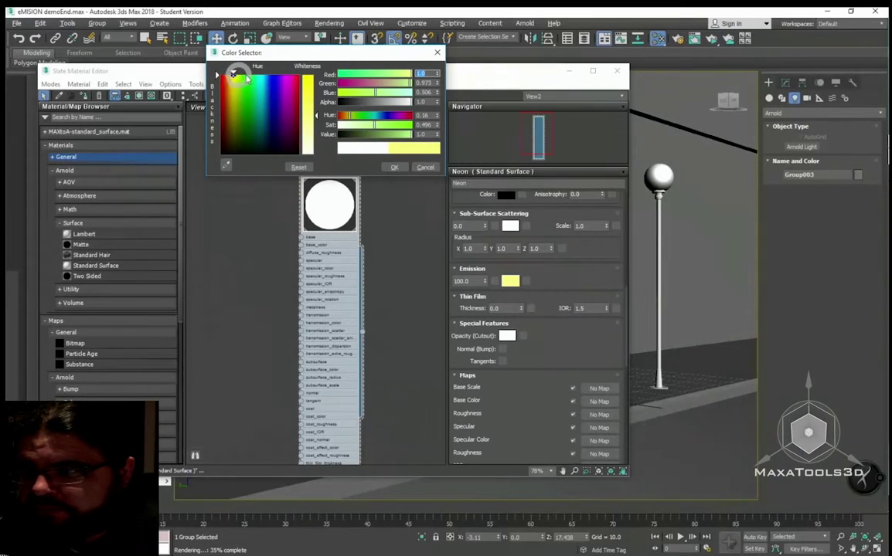
{"action": "left_click_drag", "start_coordinate": [315, 115], "coordinate": [313, 75]}
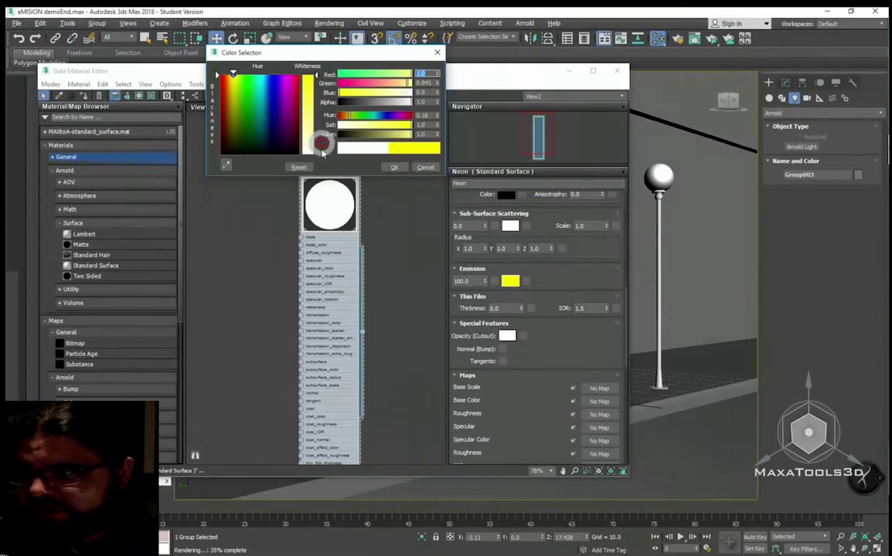
{"action": "left_click", "coordinate": [390, 169]}
Step: Paste the yellow into Base Color, then preview the yellow-glowing globes in ActiveShade
{"action": "mouse_move", "coordinate": [512, 281]}
{"action": "left_mouse_down"}
{"action": "mouse_move", "coordinate": [524, 292]}
{"action": "mouse_move", "coordinate": [564, 274]}
{"action": "mouse_move", "coordinate": [543, 425]}
{"action": "left_mouse_up"}
{"action": "left_click_drag", "start_coordinate": [529, 211], "coordinate": [551, 409]}
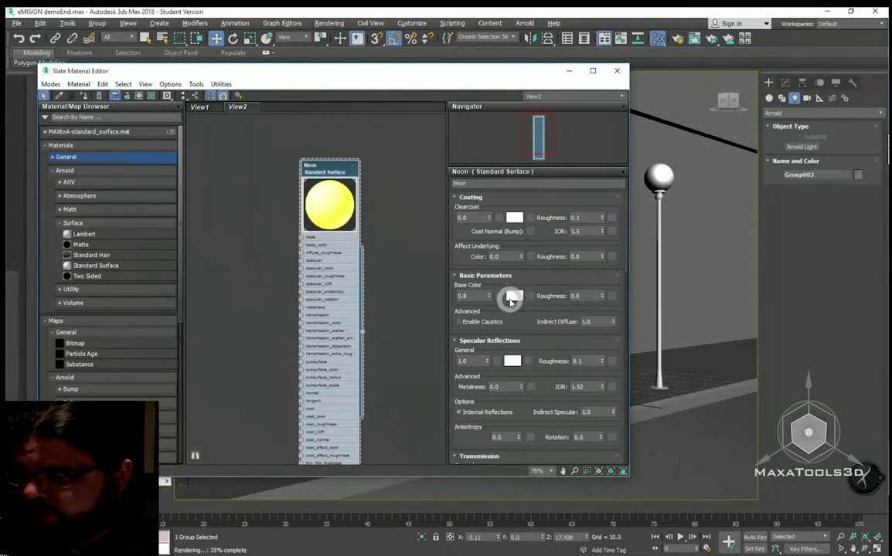
{"action": "right_click", "coordinate": [509, 301]}
{"action": "left_click", "coordinate": [539, 321]}
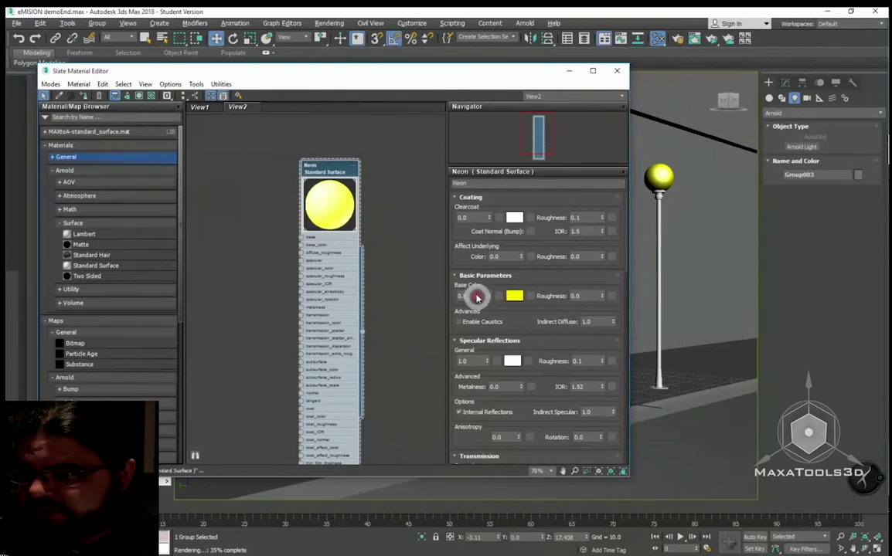
{"action": "left_click", "coordinate": [617, 69]}
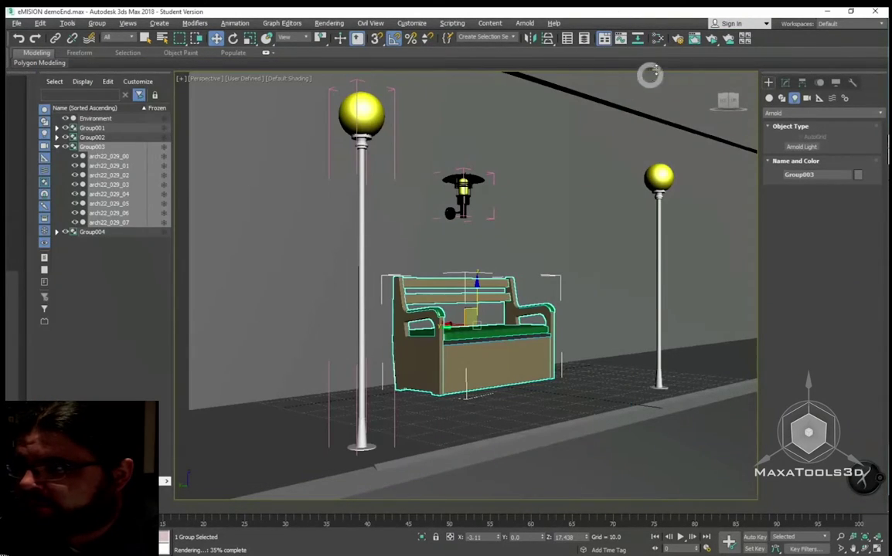
{"action": "left_click", "coordinate": [712, 40]}
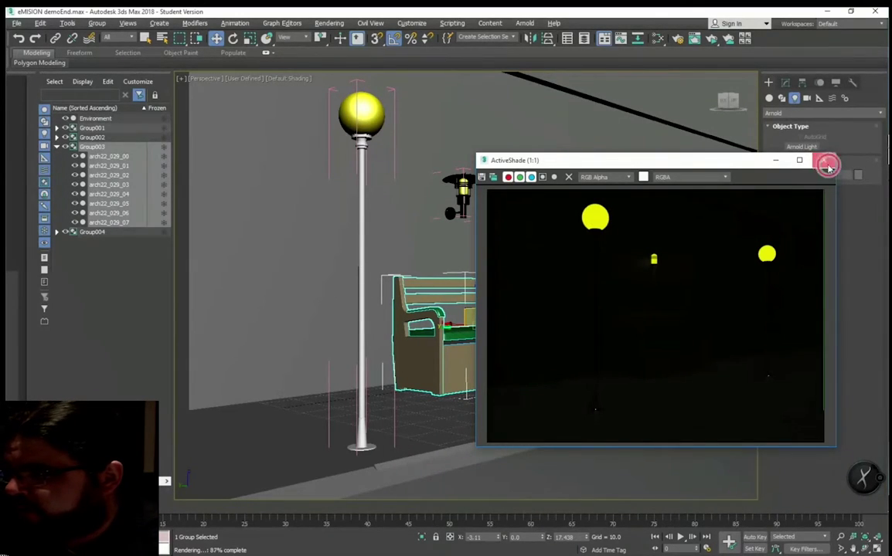
{"action": "left_click", "coordinate": [827, 165]}
Step: Create a Spot-shape Arnold light in the Front view, aimed down from above the lamp
{"action": "left_click", "coordinate": [800, 147]}
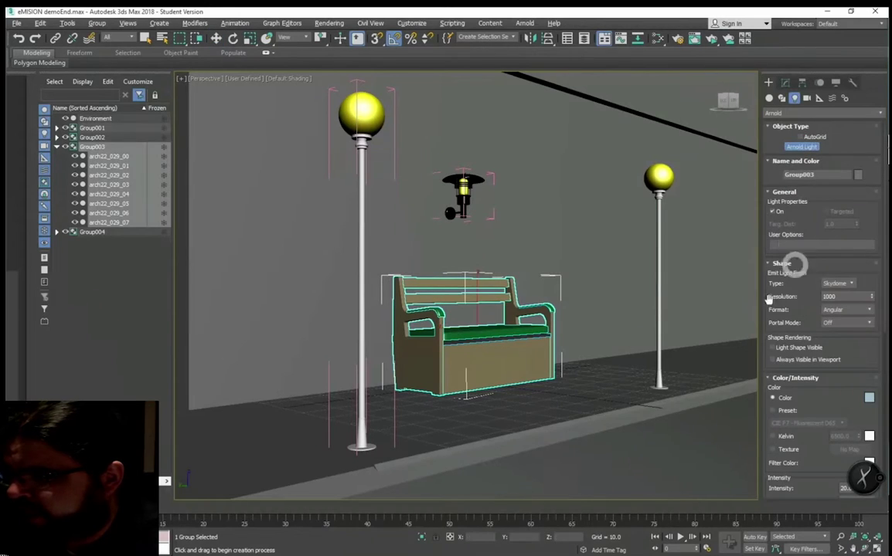
{"action": "left_click", "coordinate": [851, 286]}
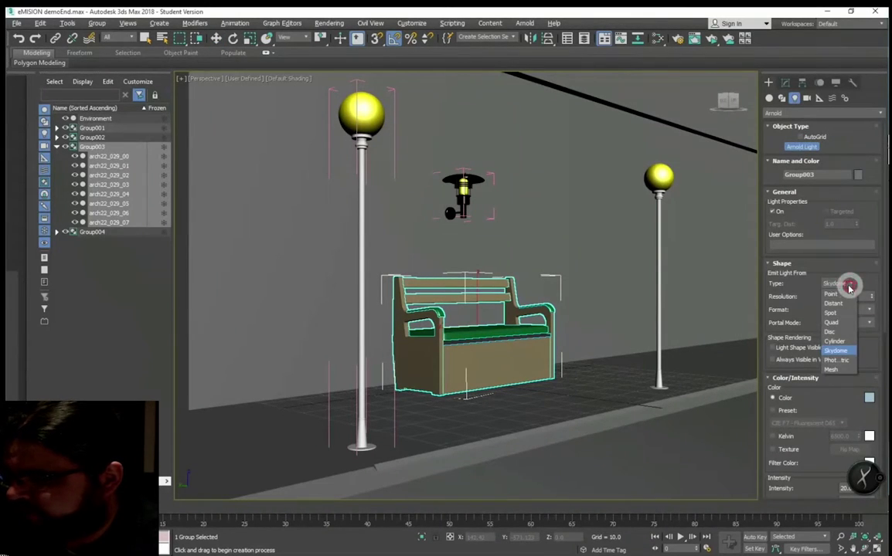
{"action": "left_click", "coordinate": [832, 313]}
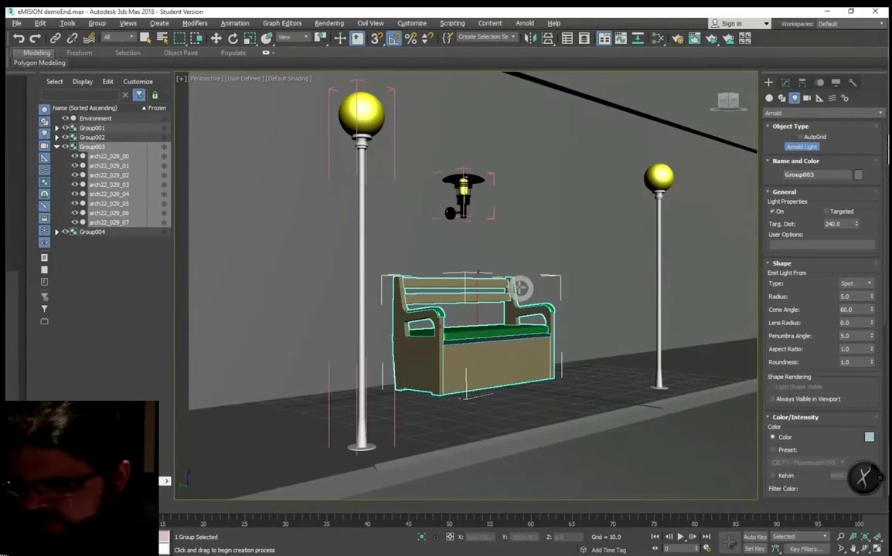
{"action": "key", "text": "f"}
{"action": "scroll", "coordinate": [514, 299], "scroll_direction": "down", "scroll_amount": 5}
{"action": "scroll", "coordinate": [514, 299], "scroll_direction": "down", "scroll_amount": 3}
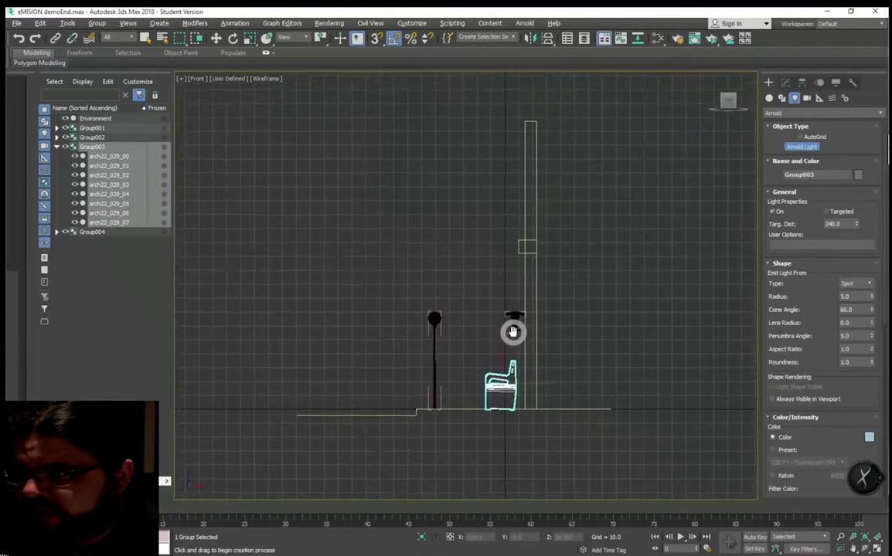
{"action": "scroll", "coordinate": [513, 333], "scroll_direction": "down", "scroll_amount": 2}
{"action": "left_click_drag", "start_coordinate": [459, 176], "coordinate": [455, 385]}
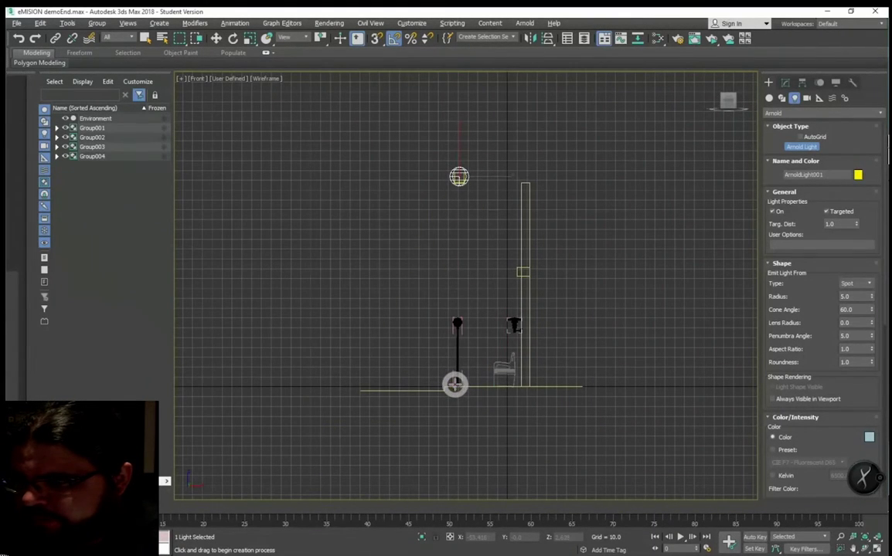
Step: Dismiss the no-cameras warning, return to Perspective view and ready ArnoldLight001 for moving
{"action": "middle_click_drag", "start_coordinate": [421, 303], "coordinate": [412, 292]}
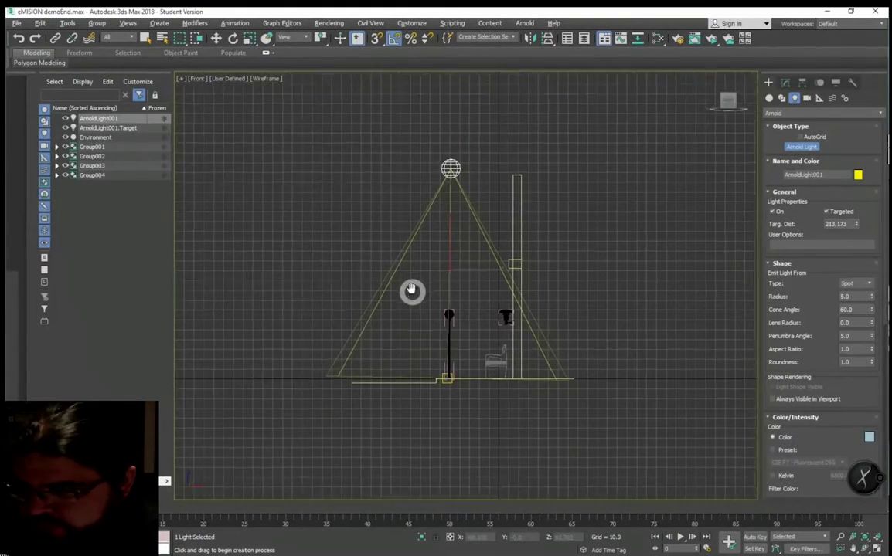
{"action": "left_click", "coordinate": [769, 83]}
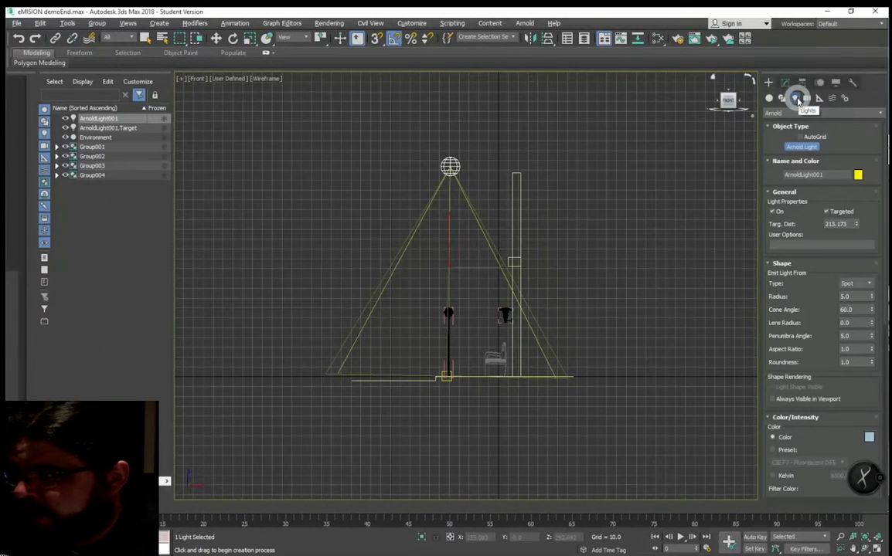
{"action": "left_click", "coordinate": [807, 146]}
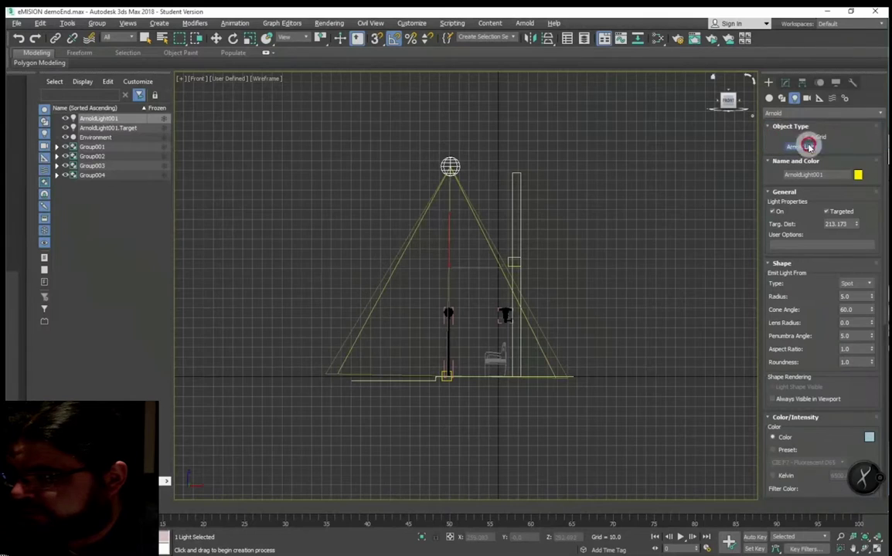
{"action": "middle_click_drag", "start_coordinate": [500, 191], "coordinate": [493, 179]}
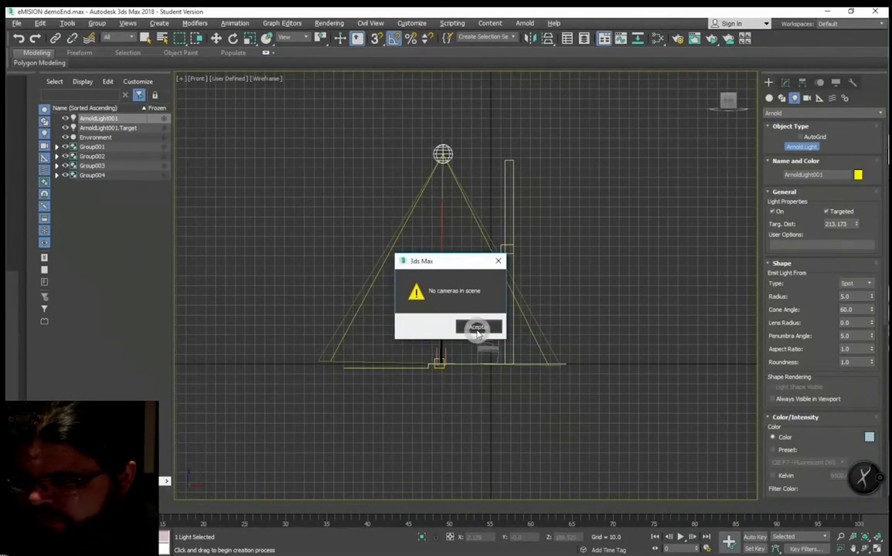
{"action": "left_click", "coordinate": [477, 324]}
{"action": "mouse_move", "coordinate": [476, 269]}
{"action": "middle_mouse_down"}
{"action": "mouse_move", "coordinate": [464, 255]}
{"action": "mouse_move", "coordinate": [481, 301]}
{"action": "mouse_move", "coordinate": [520, 301]}
{"action": "mouse_move", "coordinate": [537, 278]}
{"action": "middle_mouse_up"}
{"action": "key", "text": "p"}
{"action": "scroll", "coordinate": [513, 272], "scroll_direction": "down", "scroll_amount": 5}
{"action": "key", "text": "w"}
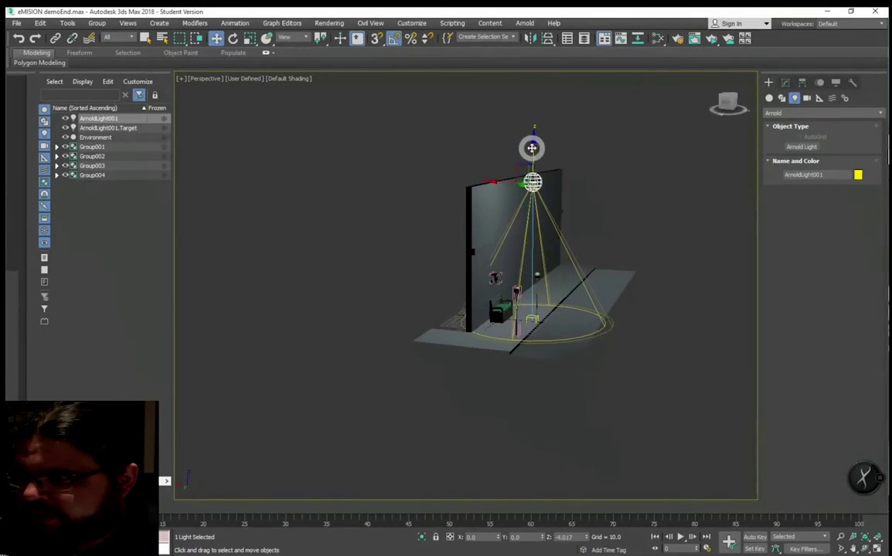
Step: Orbit around the street and preview the spot-lit scene in ActiveShade
{"action": "mouse_move", "coordinate": [534, 144]}
{"action": "middle_mouse_down", "text": "alt"}
{"action": "mouse_move", "coordinate": [509, 261]}
{"action": "mouse_move", "coordinate": [503, 229]}
{"action": "mouse_move", "coordinate": [496, 268]}
{"action": "mouse_move", "coordinate": [505, 261]}
{"action": "mouse_move", "coordinate": [497, 223]}
{"action": "middle_mouse_up", "text": "alt"}
{"action": "scroll", "coordinate": [514, 274], "scroll_direction": "up", "scroll_amount": 5}
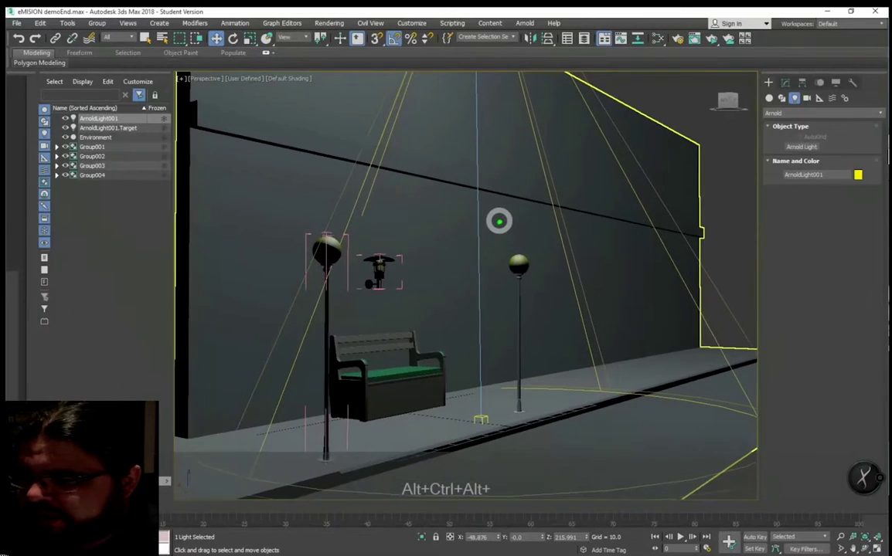
{"action": "left_click", "coordinate": [707, 41]}
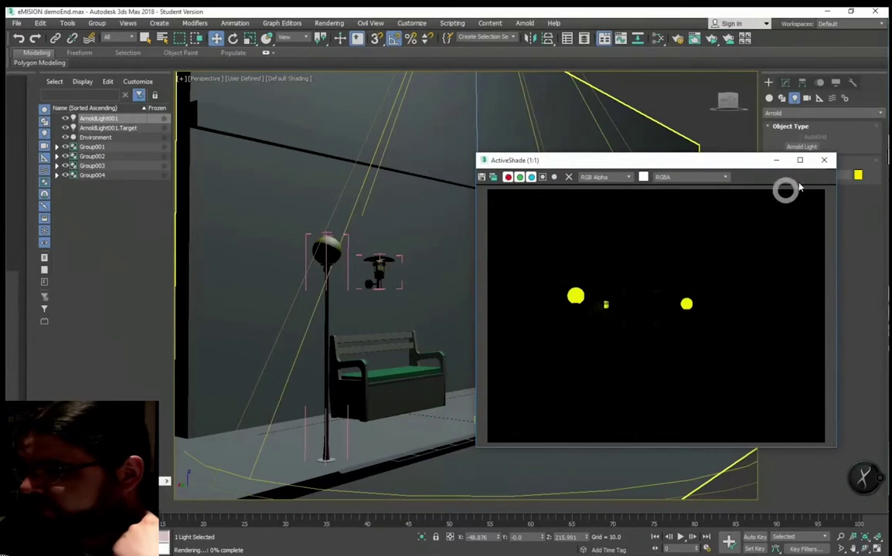
{"action": "left_click", "coordinate": [822, 160]}
Step: Set ArnoldLight001's Exposure to 8.0 and re-check the lighting in ActiveShade
{"action": "left_click", "coordinate": [786, 82]}
{"action": "left_click_drag", "start_coordinate": [820, 405], "coordinate": [835, 245]}
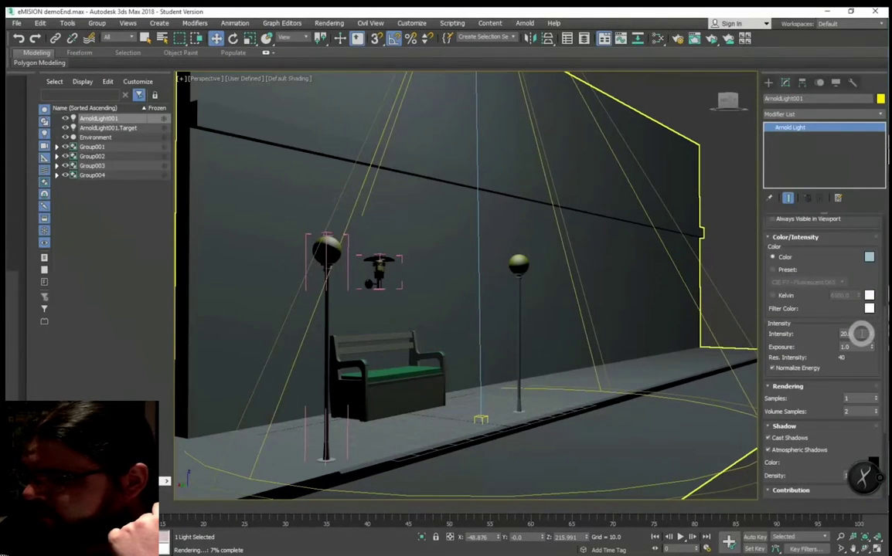
{"action": "type", "text": "8"}
{"action": "key", "text": "Return"}
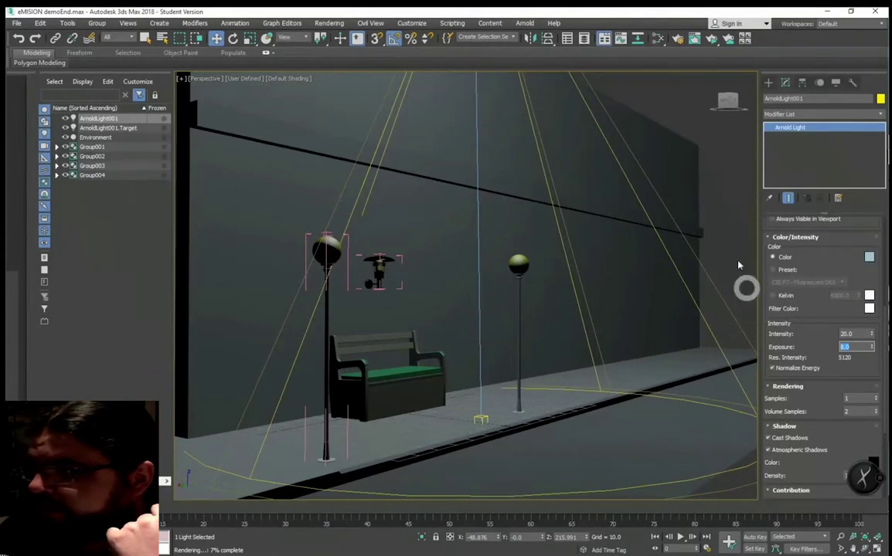
{"action": "left_click", "coordinate": [711, 39]}
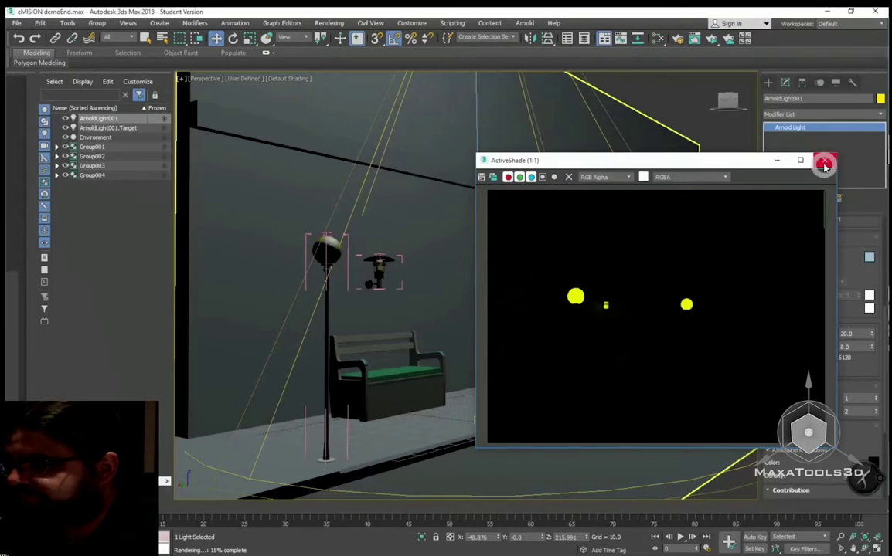
{"action": "left_click", "coordinate": [824, 160]}
{"action": "left_click", "coordinate": [282, 23]}
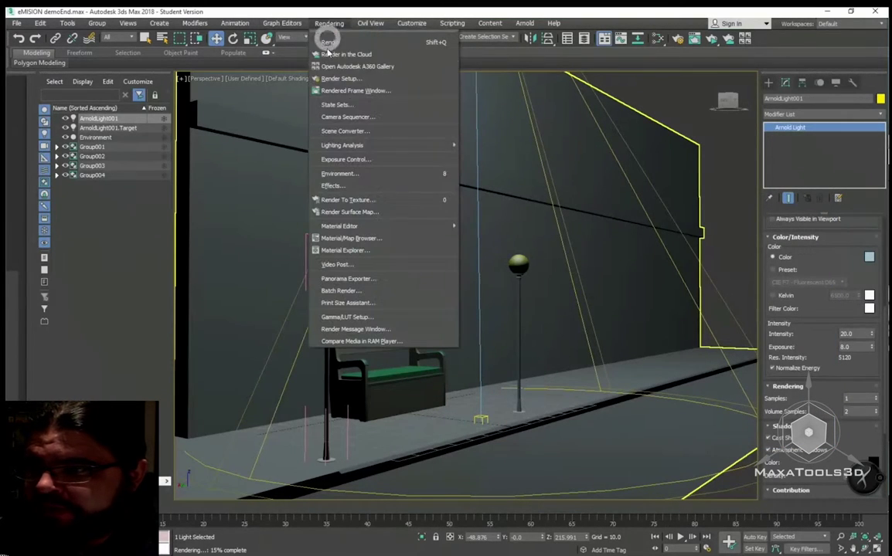
Step: Lower the Physical Camera Exposure Control value to 6.605 EV and start an ActiveShade render
{"action": "left_click", "coordinate": [357, 178]}
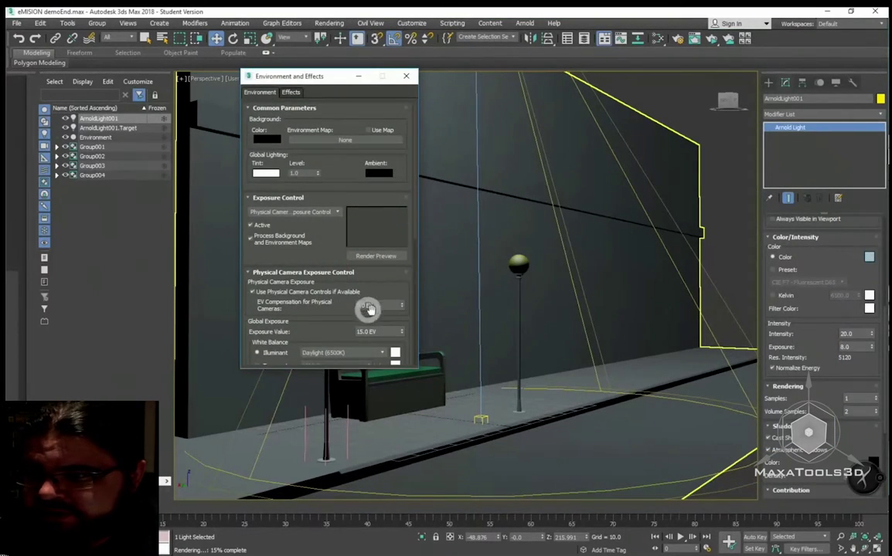
{"action": "left_click_drag", "start_coordinate": [360, 321], "coordinate": [342, 264]}
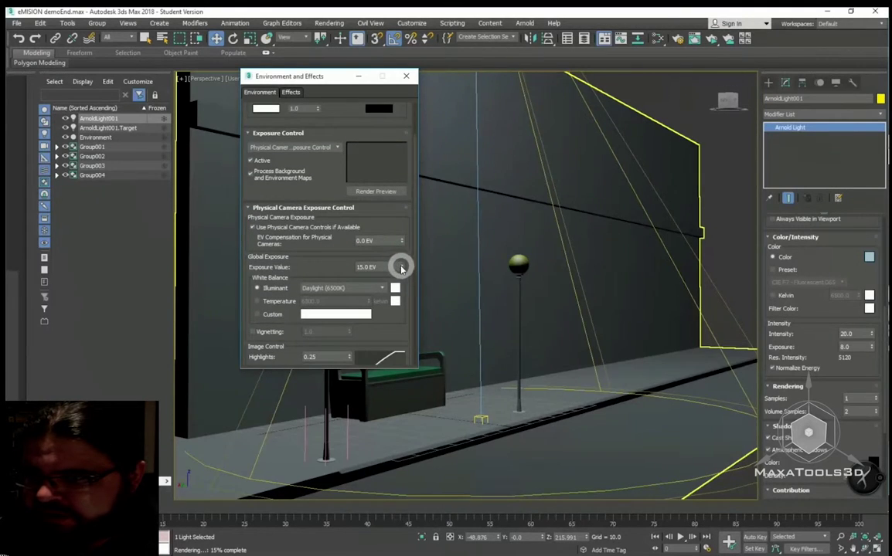
{"action": "left_click_drag", "start_coordinate": [401, 267], "coordinate": [400, 288]}
{"action": "type", "text": "6.605"}
{"action": "key", "text": "Return"}
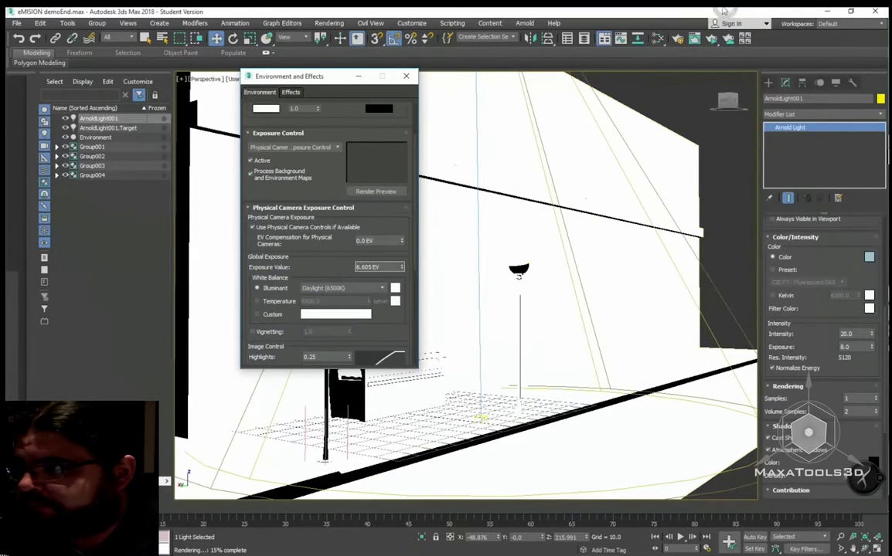
{"action": "left_click", "coordinate": [710, 40]}
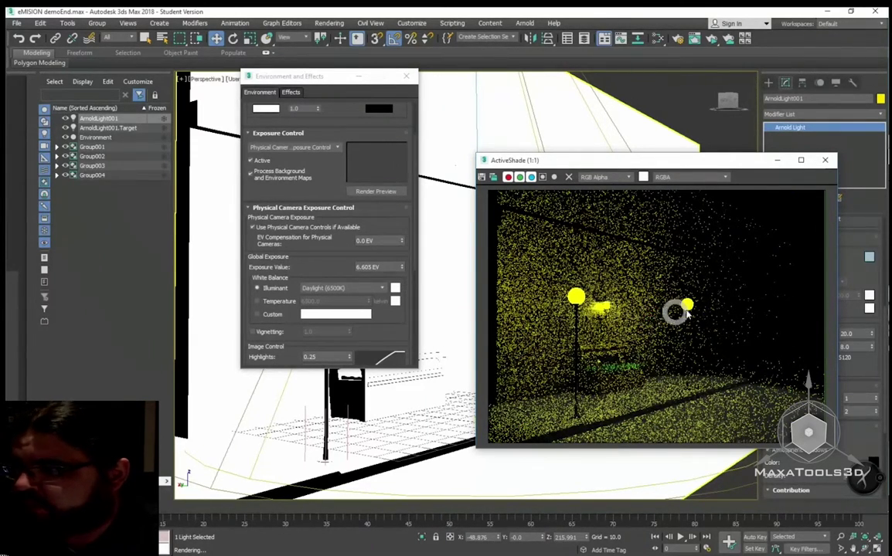
Step: Set the Neon material's Emission weight to 1.0 and view the ActiveShade render full screen
{"action": "left_click", "coordinate": [660, 40]}
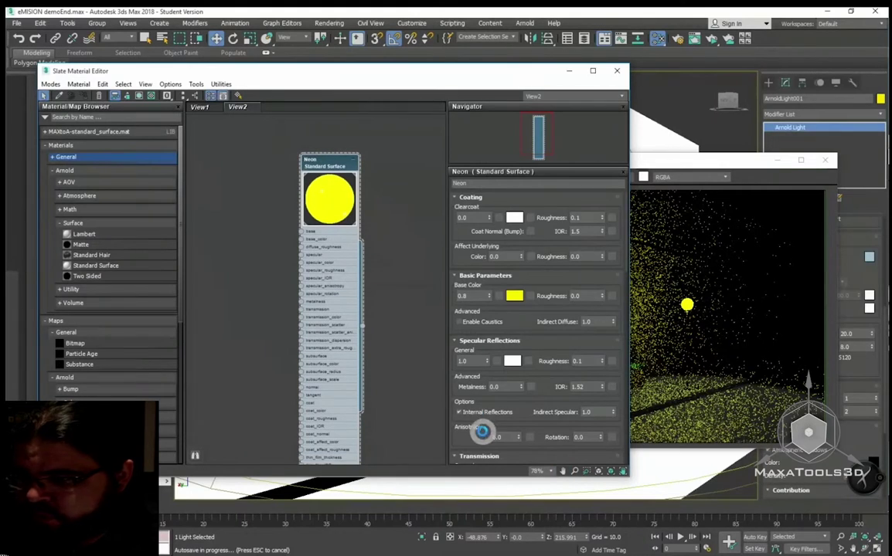
{"action": "left_click_drag", "start_coordinate": [482, 431], "coordinate": [473, 284]}
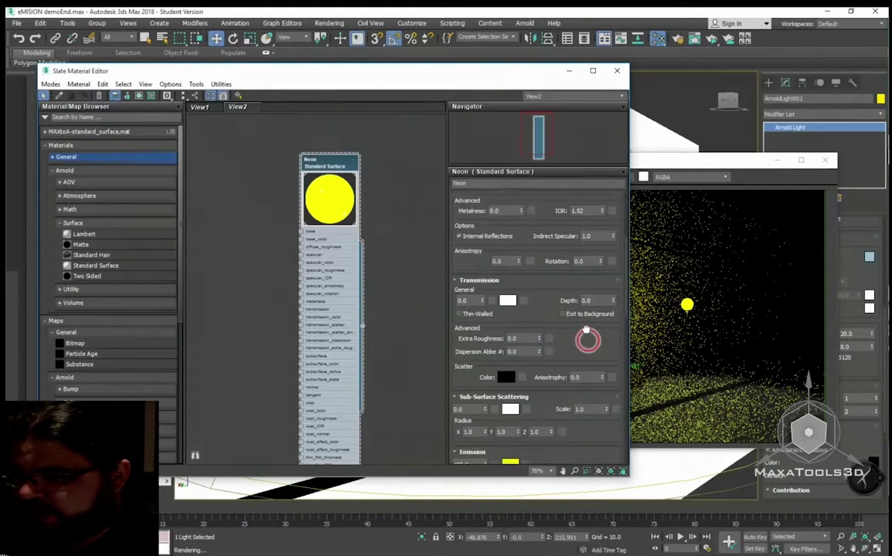
{"action": "left_click_drag", "start_coordinate": [586, 333], "coordinate": [587, 285]}
{"action": "left_click_drag", "start_coordinate": [565, 404], "coordinate": [512, 359]}
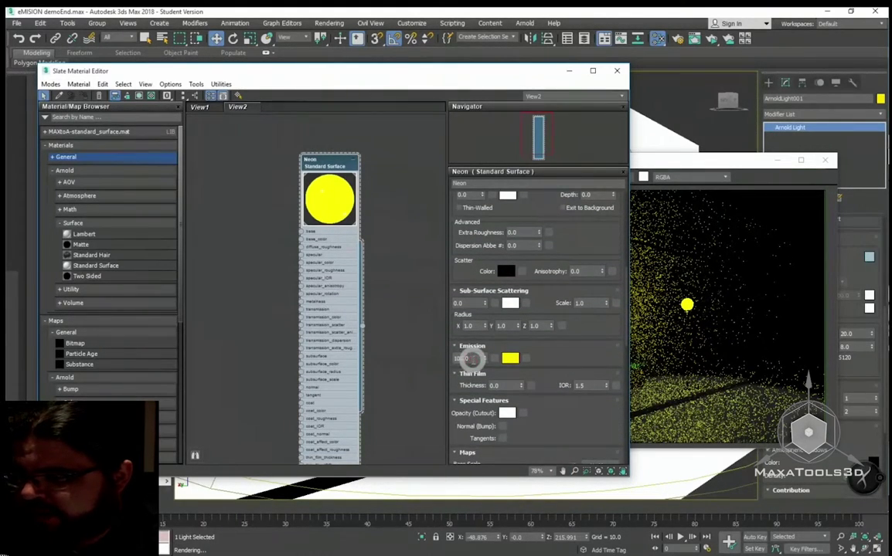
{"action": "left_click", "coordinate": [471, 358]}
{"action": "type", "text": "1"}
{"action": "key", "text": "Return"}
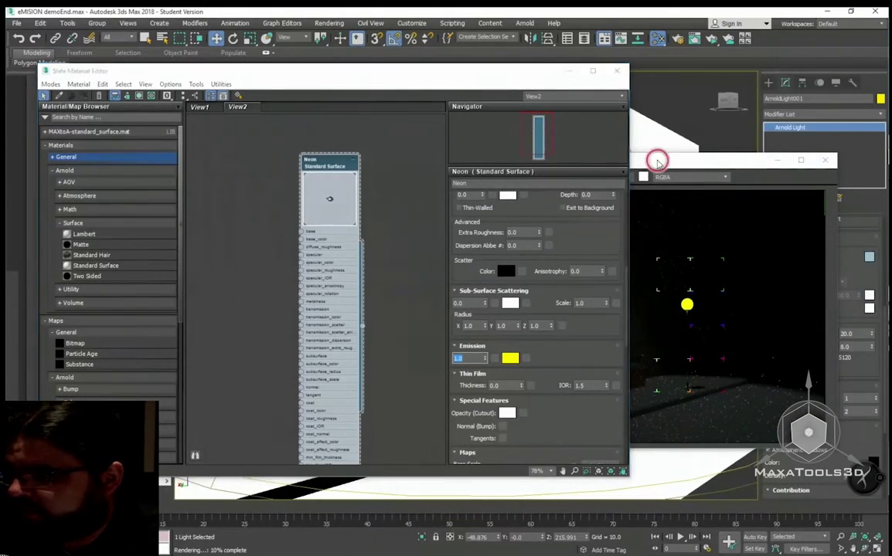
{"action": "double_click", "coordinate": [653, 160]}
{"action": "scroll", "coordinate": [504, 280], "scroll_direction": "up", "scroll_amount": 1}
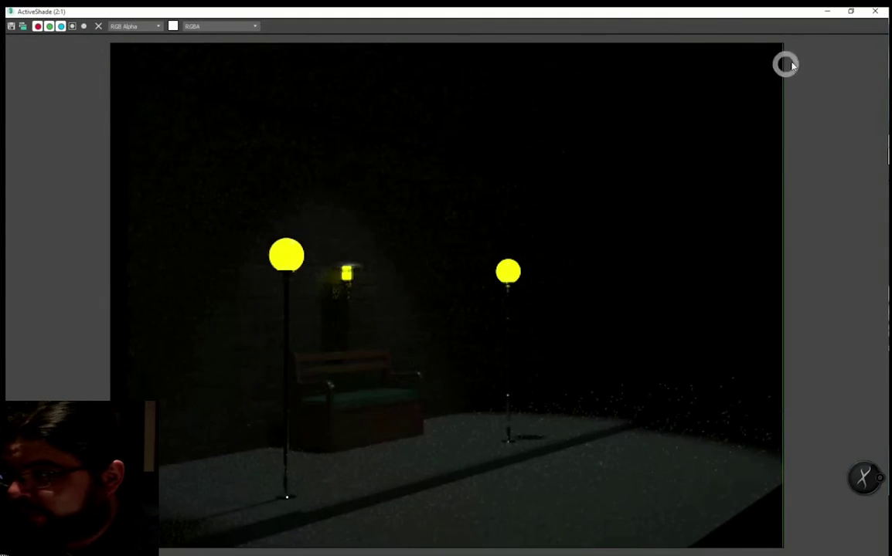
Step: Close the render and material editor, then create a physical camera aimed at the street
{"action": "left_click", "coordinate": [876, 14]}
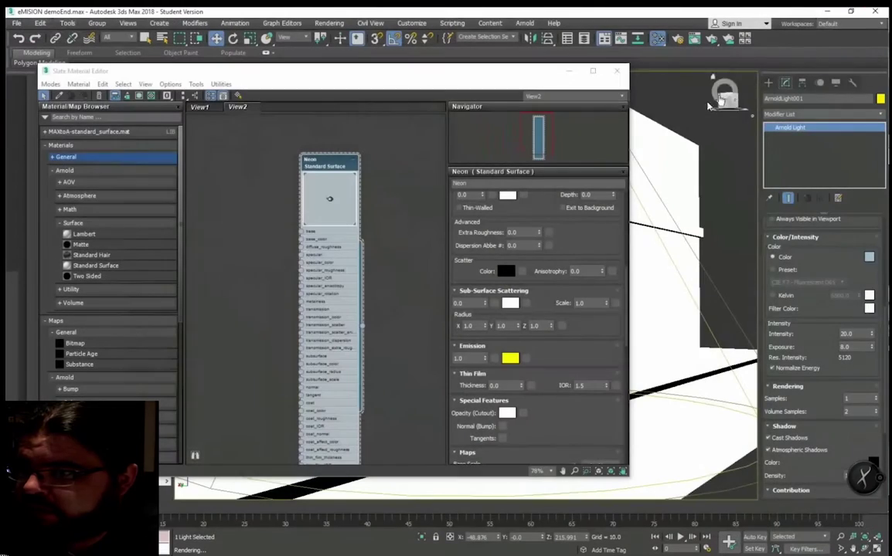
{"action": "left_click", "coordinate": [621, 74]}
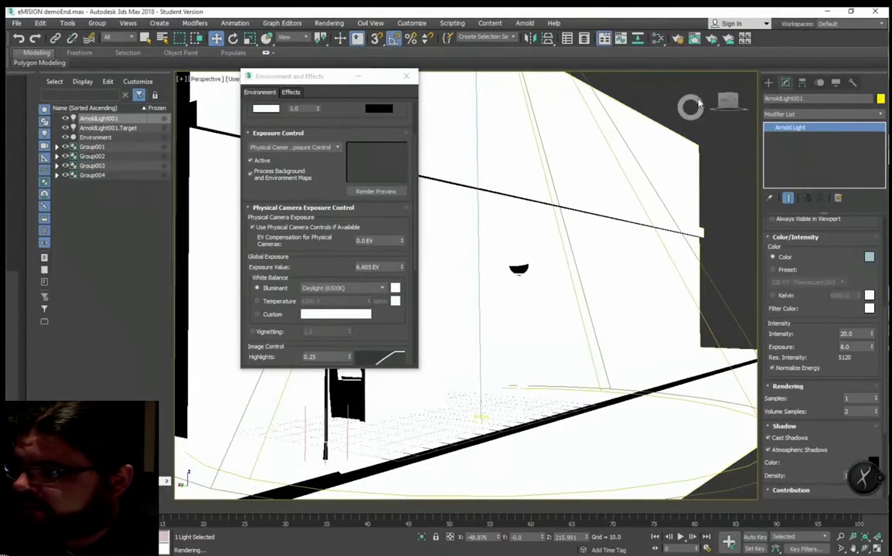
{"action": "left_click", "coordinate": [768, 83]}
{"action": "left_click", "coordinate": [806, 98]}
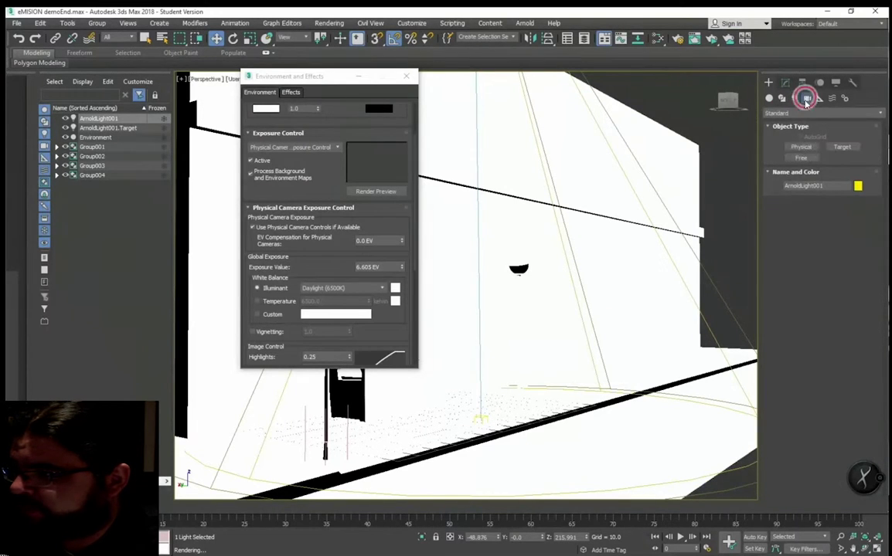
{"action": "left_click_drag", "start_coordinate": [672, 454], "coordinate": [545, 386]}
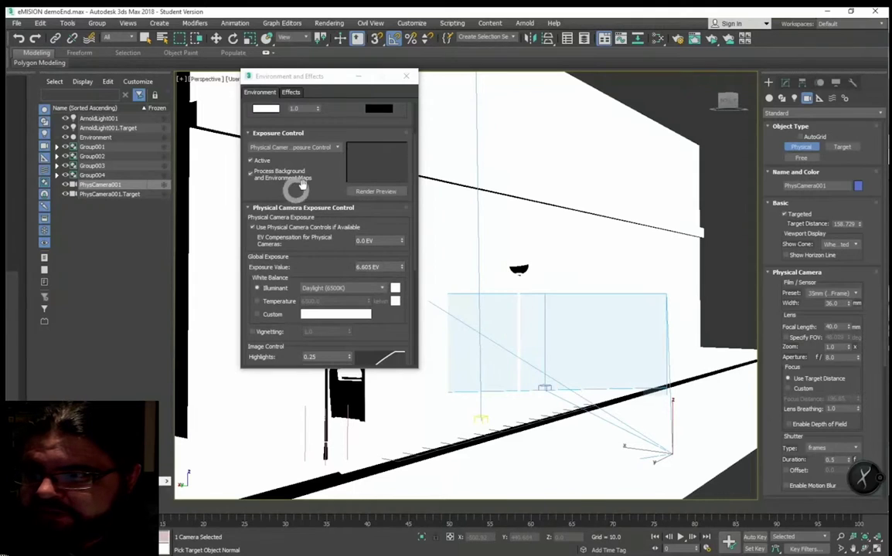
Step: Review the global exposure (6.0 EV) in Environment and Effects, close it, and delete the physical camera
{"action": "left_click", "coordinate": [398, 75]}
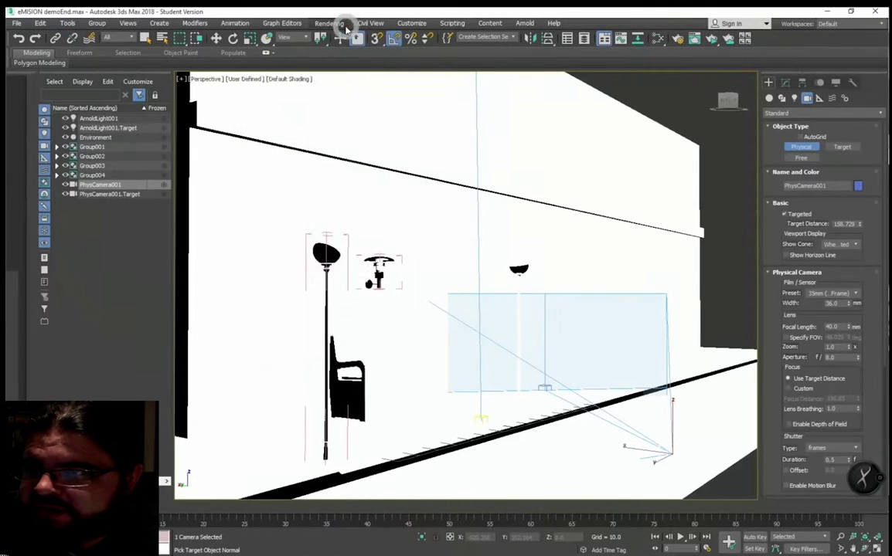
{"action": "left_click", "coordinate": [328, 23]}
{"action": "left_click", "coordinate": [345, 176]}
{"action": "left_click", "coordinate": [297, 193]}
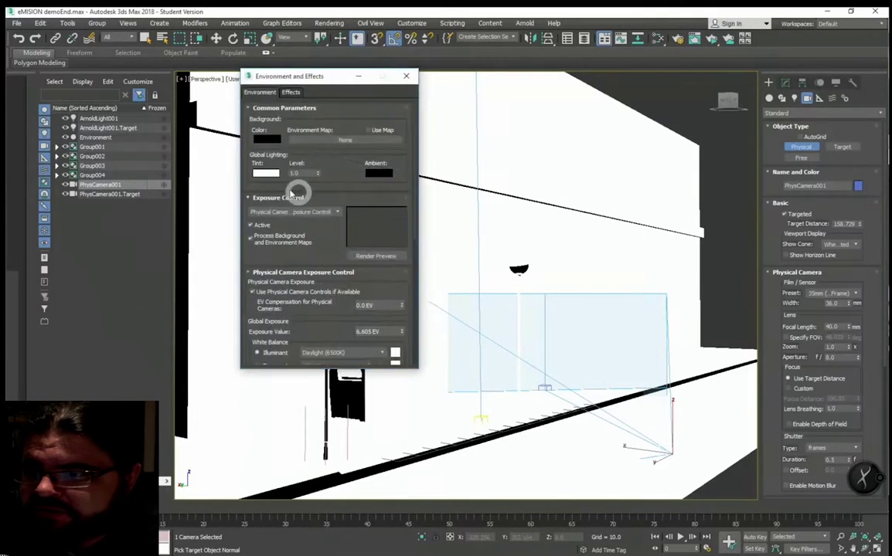
{"action": "left_click", "coordinate": [309, 215]}
{"action": "left_click", "coordinate": [405, 337]}
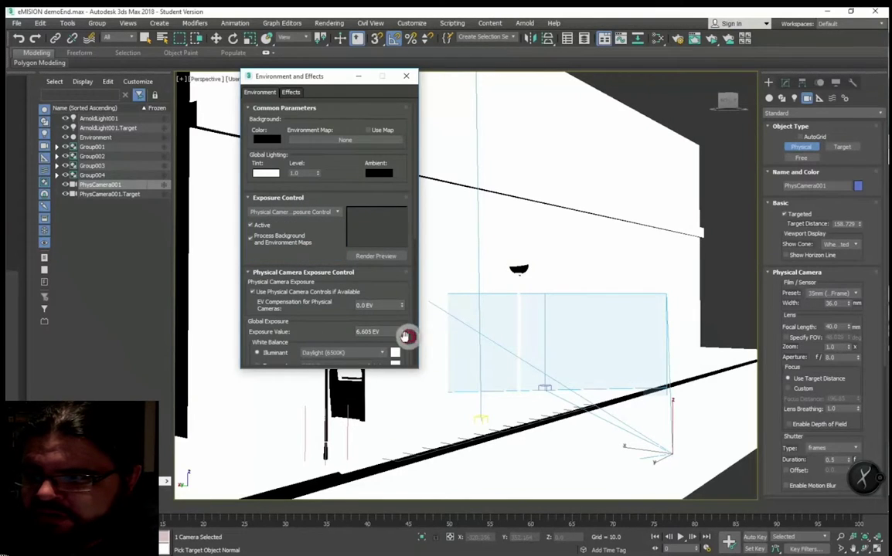
{"action": "left_click_drag", "start_coordinate": [316, 322], "coordinate": [315, 278]}
{"action": "left_click", "coordinate": [372, 285]}
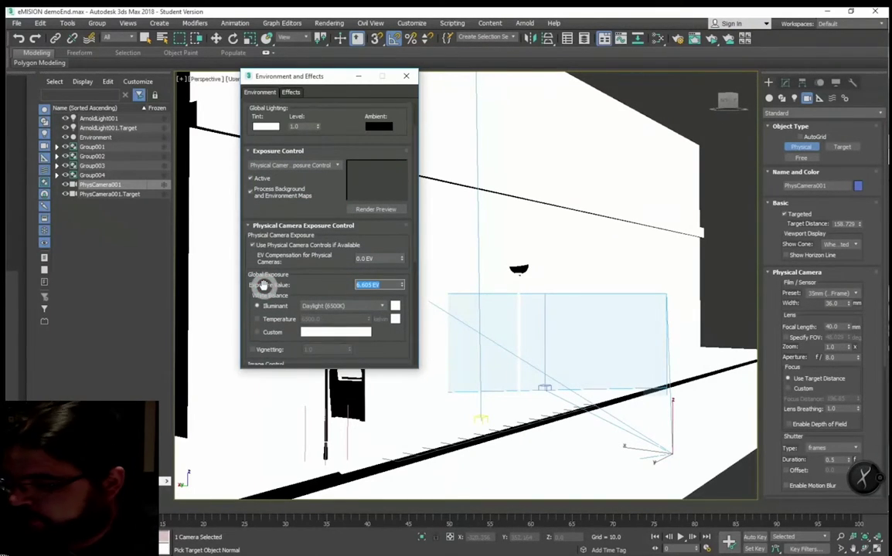
{"action": "left_click", "coordinate": [406, 75]}
{"action": "key", "text": "Delete"}
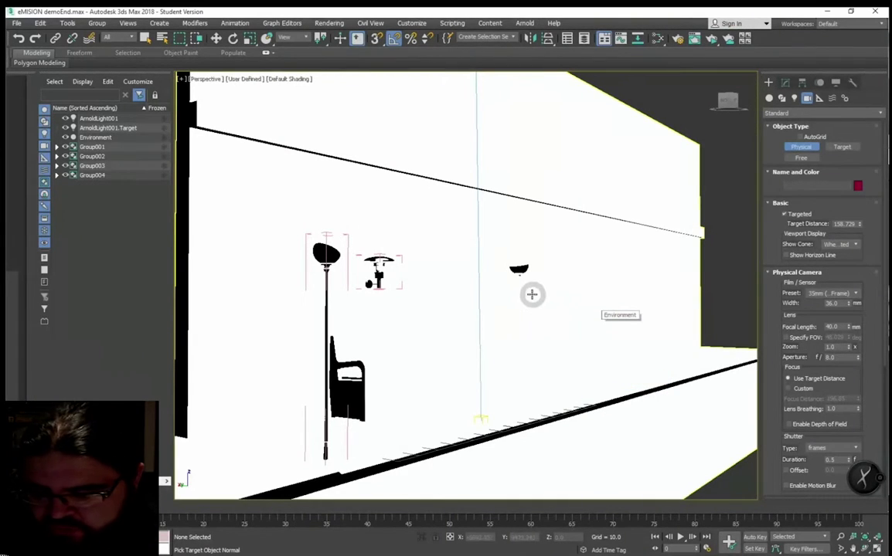
Step: Dismiss the no-cameras warning and preview the night street with a render region in ActiveShade
{"action": "key", "text": "c"}
{"action": "left_click", "coordinate": [481, 325]}
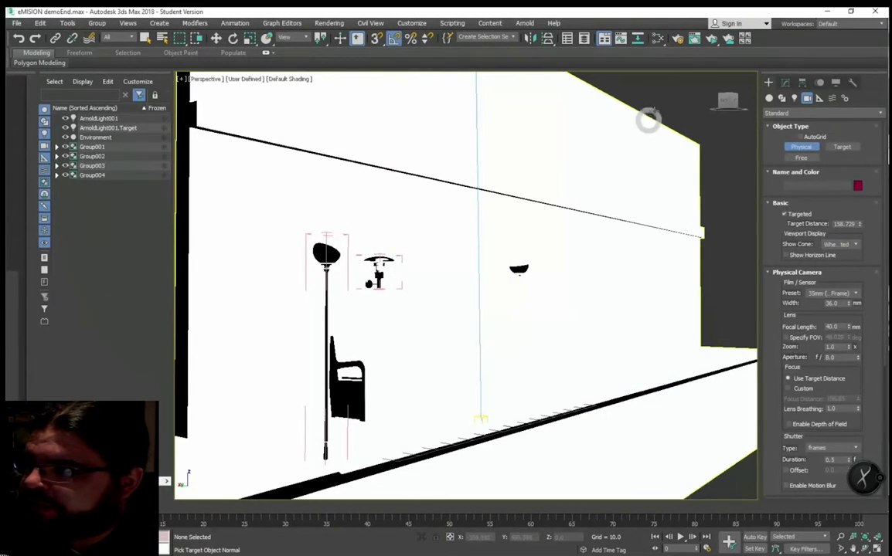
{"action": "left_click", "coordinate": [712, 39]}
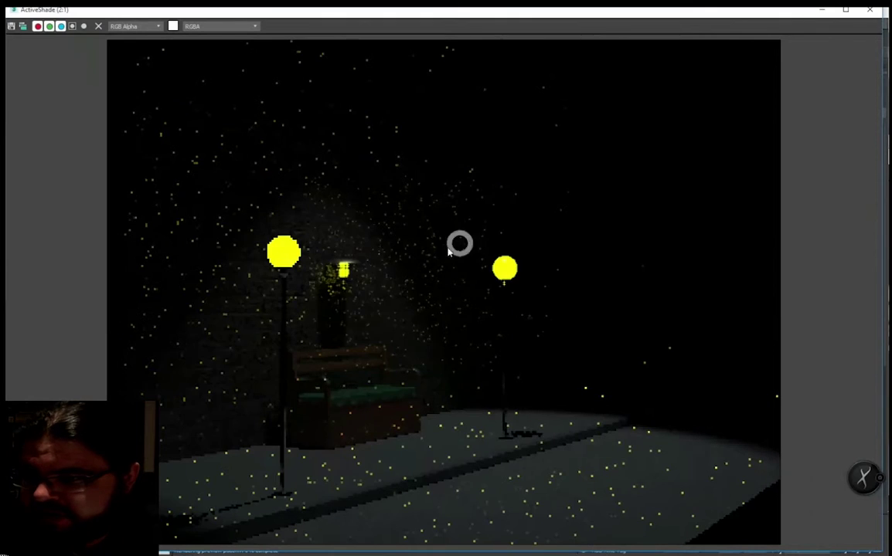
{"action": "left_click", "coordinate": [378, 302]}
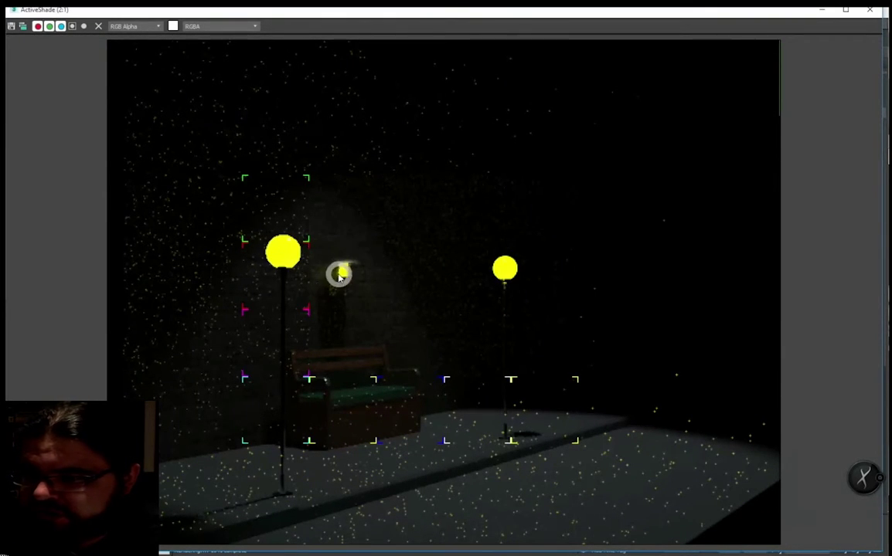
{"action": "left_click", "coordinate": [277, 251]}
{"action": "left_click", "coordinate": [328, 272]}
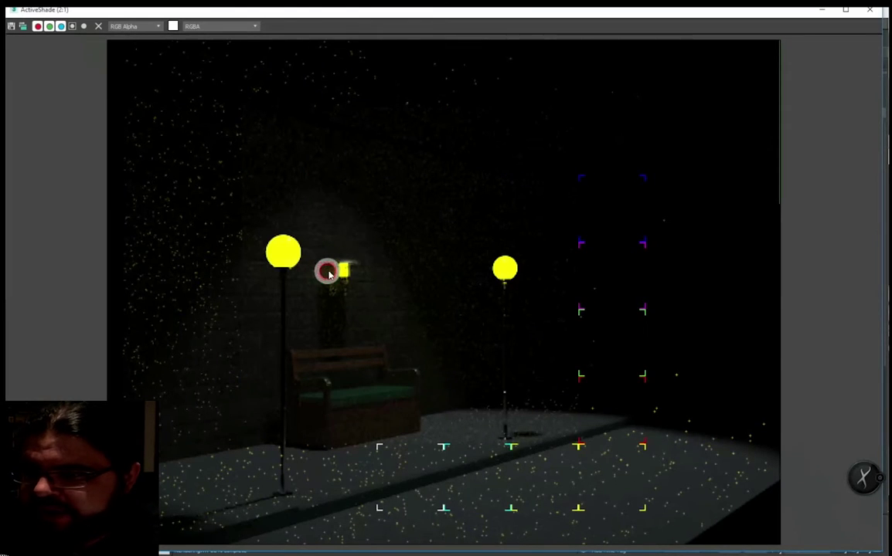
{"action": "left_click", "coordinate": [870, 12]}
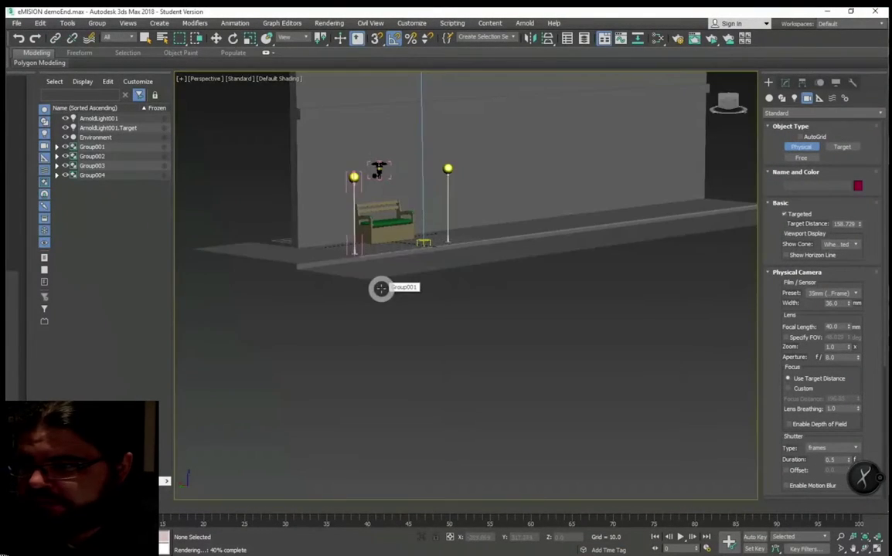
Step: Orbit toward the lamps and bench and select the wall lamp group
{"action": "middle_click_drag", "start_coordinate": [380, 288], "coordinate": [404, 200], "text": "alt"}
{"action": "scroll", "coordinate": [404, 209], "scroll_direction": "up", "scroll_amount": 3}
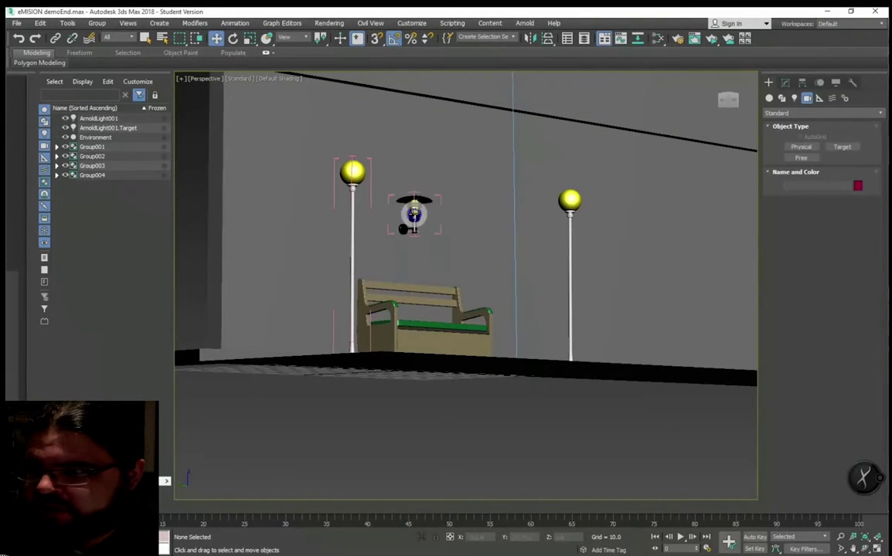
{"action": "left_click", "coordinate": [414, 210]}
Step: Render a close-up of the wall lamp with ActiveShade to check its yellow glow
{"action": "key", "text": "z"}
{"action": "middle_click_drag", "start_coordinate": [430, 211], "coordinate": [456, 218], "text": "alt"}
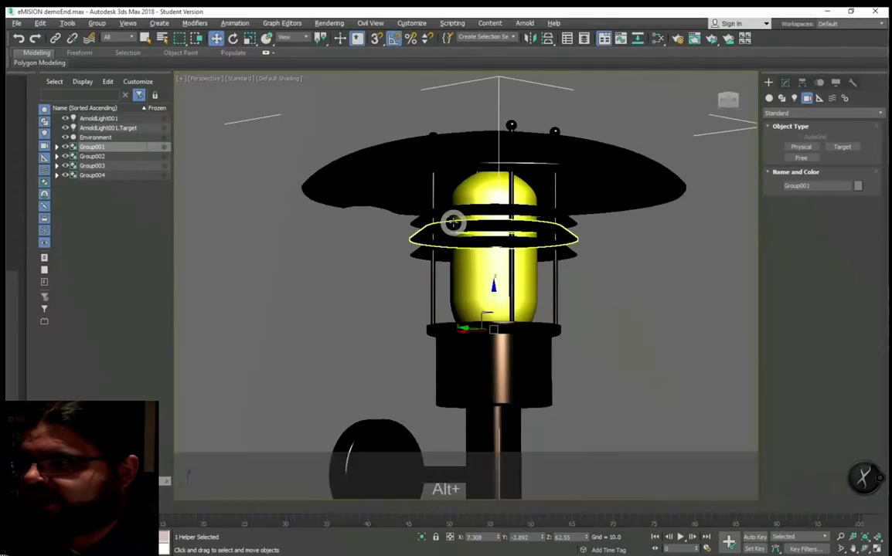
{"action": "left_click", "coordinate": [711, 37]}
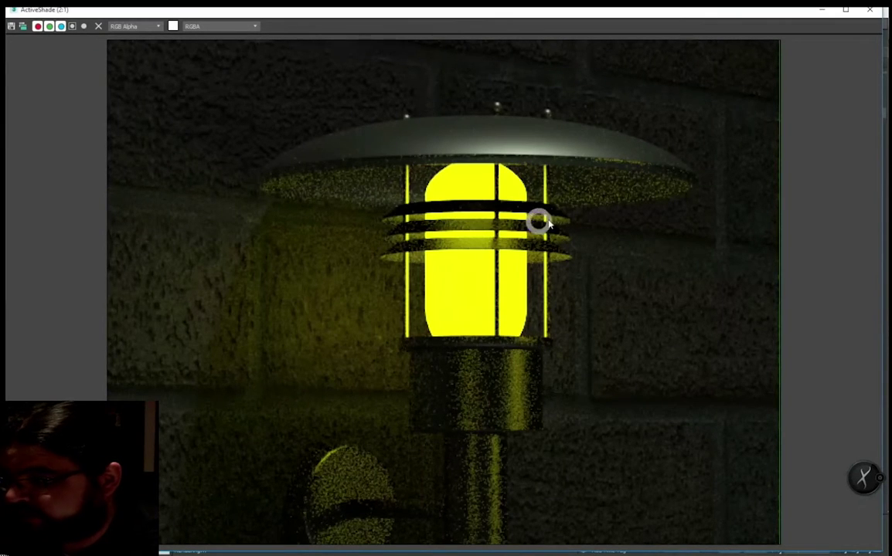
{"action": "left_click", "coordinate": [869, 11]}
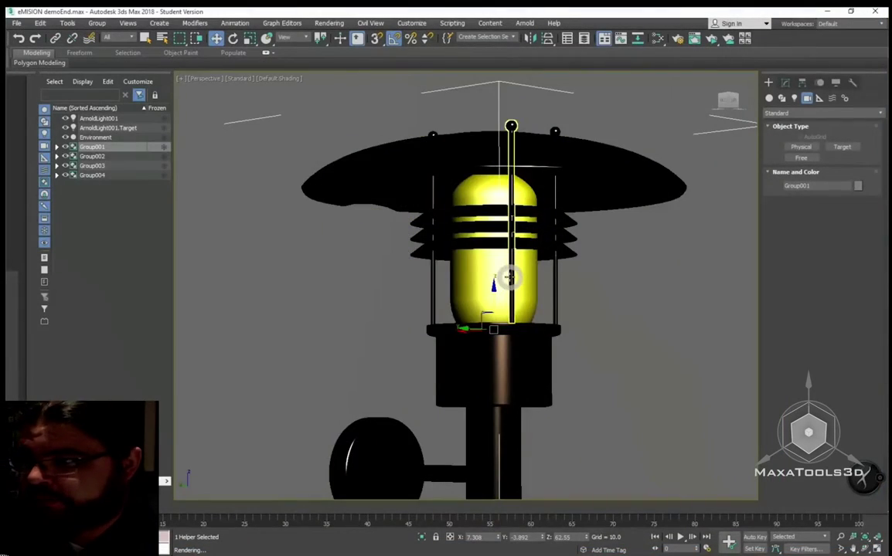
Step: Orbit out to the lamp posts and bench, and switch the viewport to wireframe
{"action": "scroll", "coordinate": [495, 278], "scroll_direction": "down", "scroll_amount": 4}
{"action": "mouse_move", "coordinate": [498, 255]}
{"action": "middle_mouse_down", "text": "alt"}
{"action": "mouse_move", "coordinate": [503, 278]}
{"action": "mouse_move", "coordinate": [523, 242]}
{"action": "mouse_move", "coordinate": [481, 259]}
{"action": "middle_mouse_up", "text": "alt"}
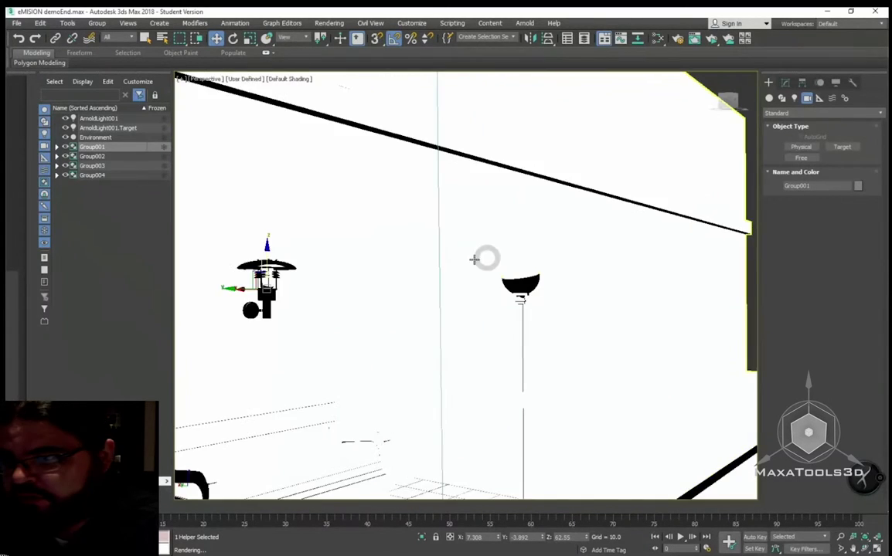
{"action": "scroll", "coordinate": [467, 249], "scroll_direction": "up", "scroll_amount": 4}
{"action": "scroll", "coordinate": [456, 268], "scroll_direction": "down", "scroll_amount": 2}
{"action": "scroll", "coordinate": [456, 269], "scroll_direction": "down", "scroll_amount": 3}
{"action": "scroll", "coordinate": [464, 269], "scroll_direction": "up", "scroll_amount": 1}
{"action": "key", "text": "alt+F3"}
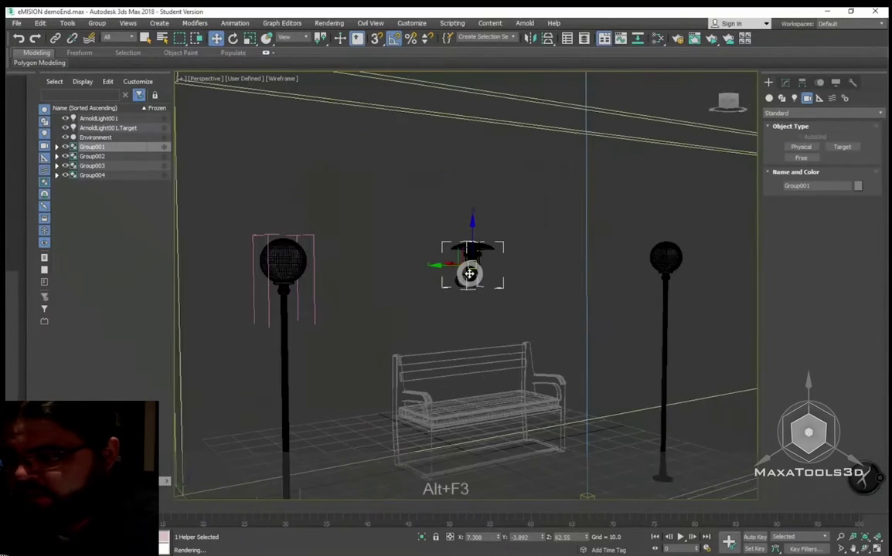
{"action": "key", "text": "alt+F3"}
Step: Add a new Arnold Standard Surface material, Material #84, beside Neon in the Slate editor
{"action": "left_click", "coordinate": [657, 38]}
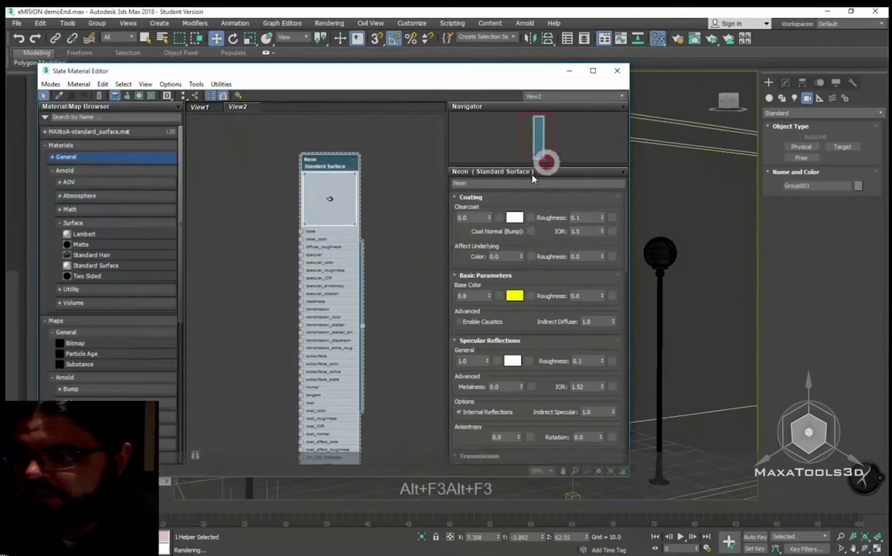
{"action": "scroll", "coordinate": [310, 435], "scroll_direction": "up", "scroll_amount": 2}
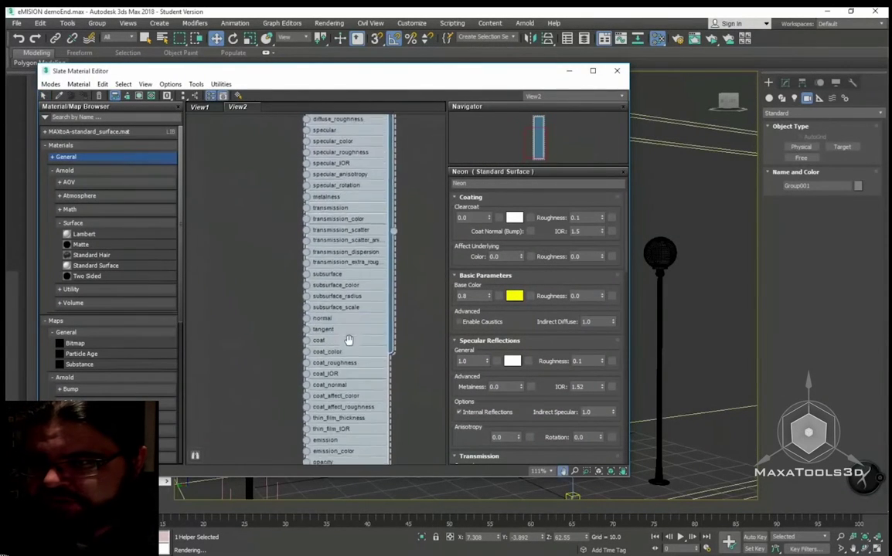
{"action": "scroll", "coordinate": [309, 435], "scroll_direction": "down", "scroll_amount": 1}
{"action": "left_click", "coordinate": [91, 266]}
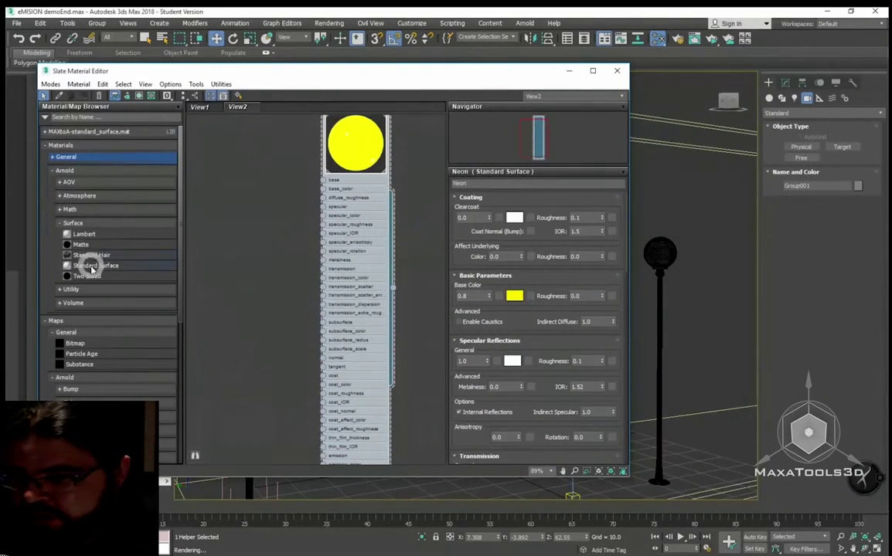
{"action": "left_click_drag", "start_coordinate": [93, 269], "coordinate": [282, 176]}
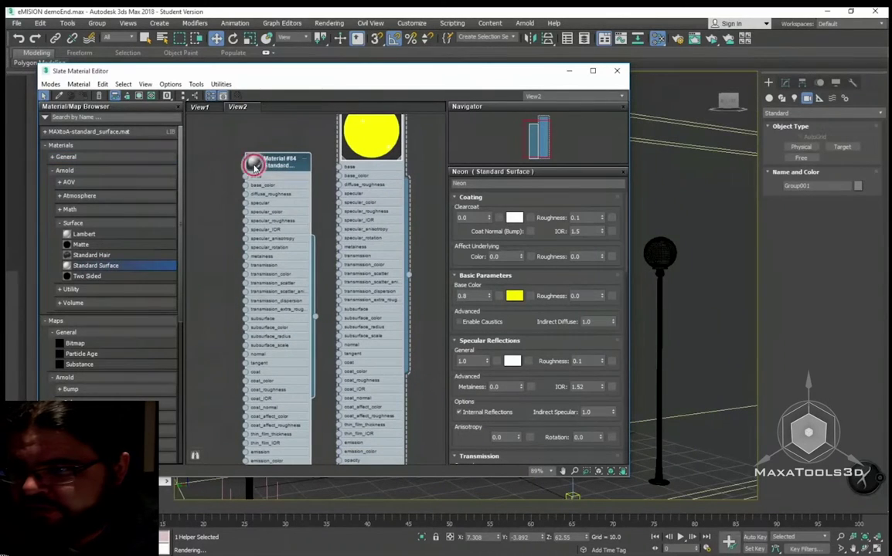
{"action": "double_click", "coordinate": [255, 168]}
Step: Zoom around the new material's node, then close the Slate Material Editor
{"action": "scroll", "coordinate": [358, 265], "scroll_direction": "up", "scroll_amount": 3}
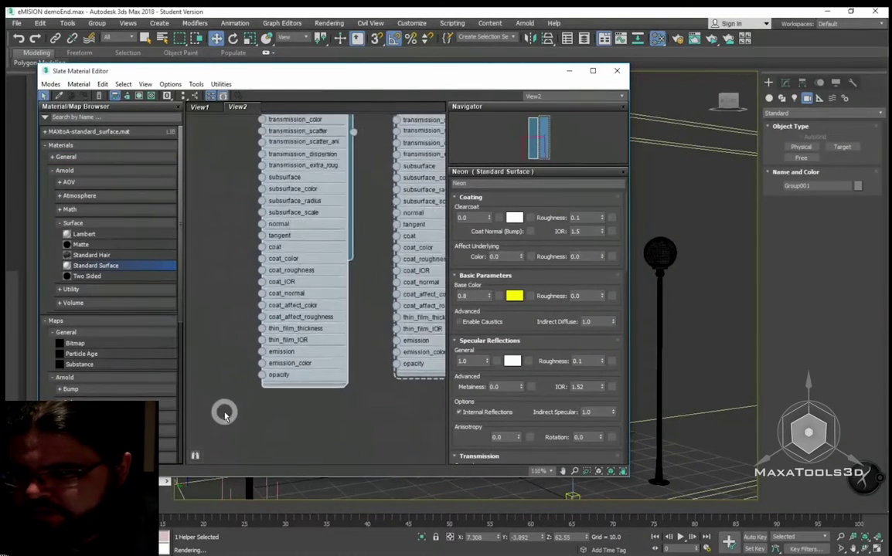
{"action": "scroll", "coordinate": [265, 380], "scroll_direction": "up", "scroll_amount": 2}
{"action": "scroll", "coordinate": [265, 381], "scroll_direction": "up", "scroll_amount": 2}
{"action": "scroll", "coordinate": [265, 381], "scroll_direction": "up", "scroll_amount": 1}
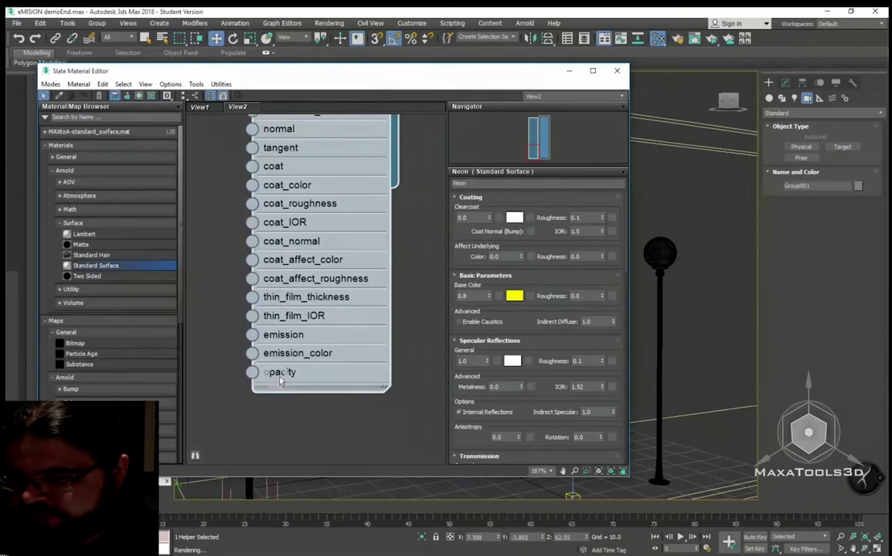
{"action": "scroll", "coordinate": [288, 373], "scroll_direction": "down", "scroll_amount": 1}
{"action": "scroll", "coordinate": [255, 372], "scroll_direction": "down", "scroll_amount": 1}
{"action": "scroll", "coordinate": [335, 368], "scroll_direction": "down", "scroll_amount": 1}
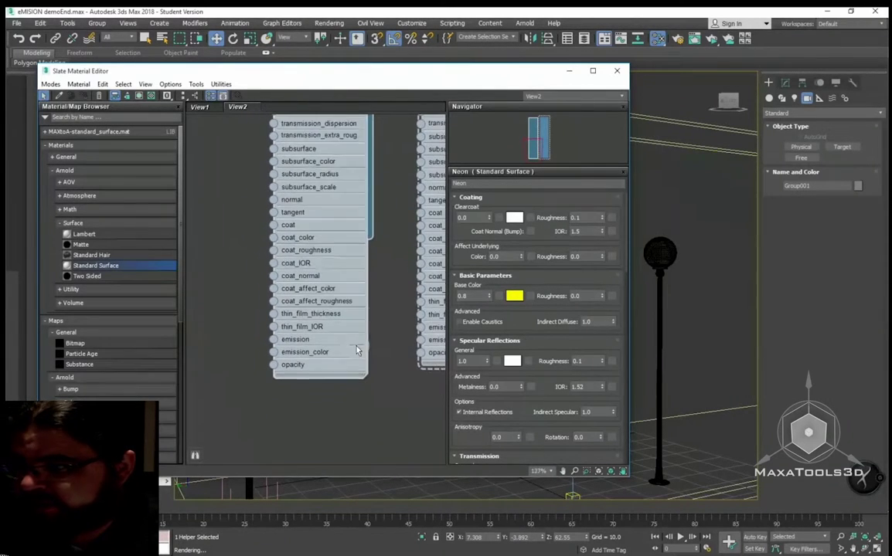
{"action": "scroll", "coordinate": [359, 353], "scroll_direction": "down", "scroll_amount": 1}
{"action": "left_click", "coordinate": [617, 71]}
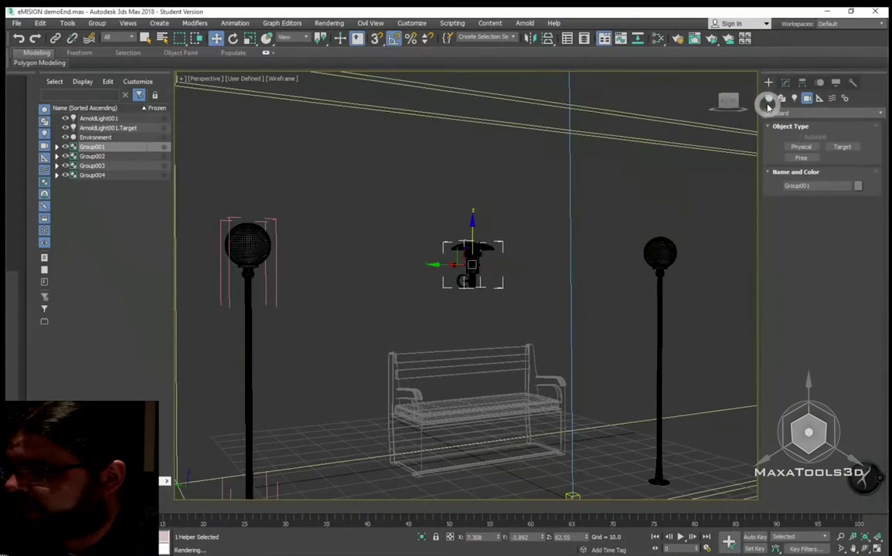
Step: Create Plane001 in the left view, drawn over the bench between the lamp posts
{"action": "left_click", "coordinate": [768, 99]}
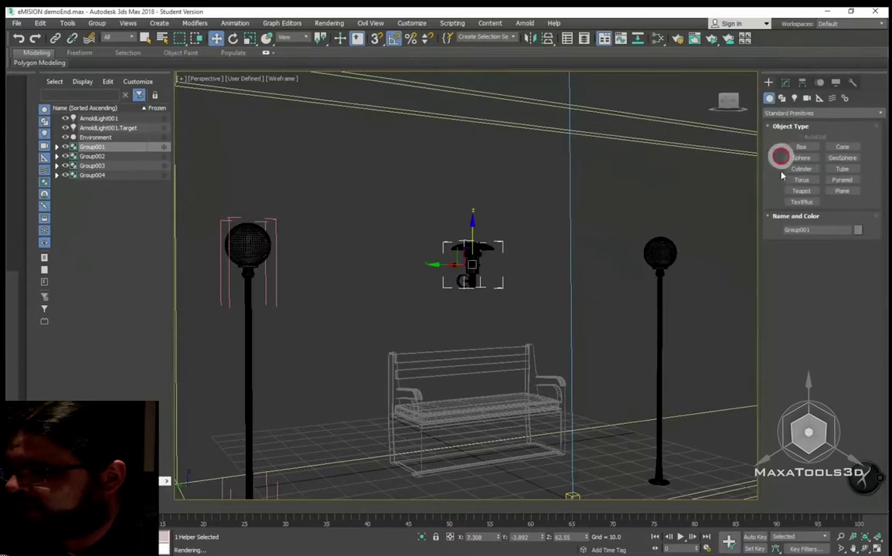
{"action": "left_click", "coordinate": [840, 191]}
{"action": "key", "text": "f"}
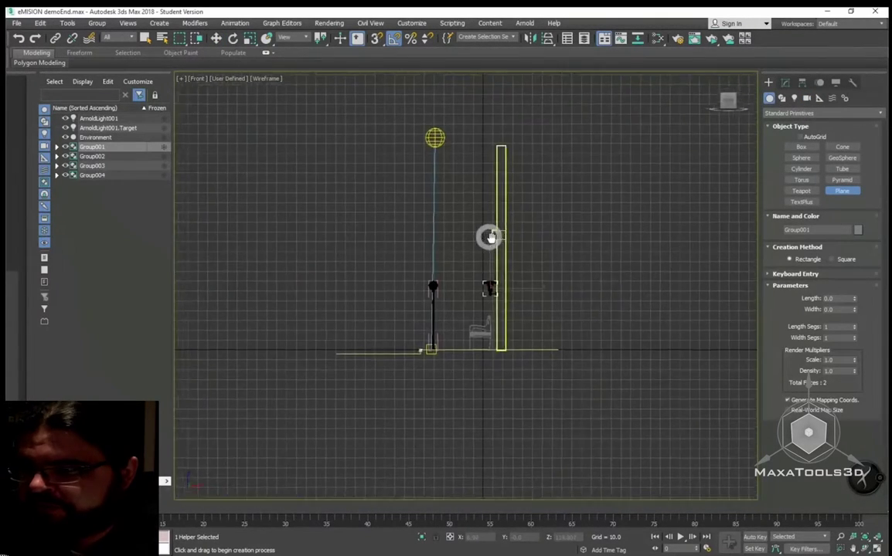
{"action": "key", "text": "l"}
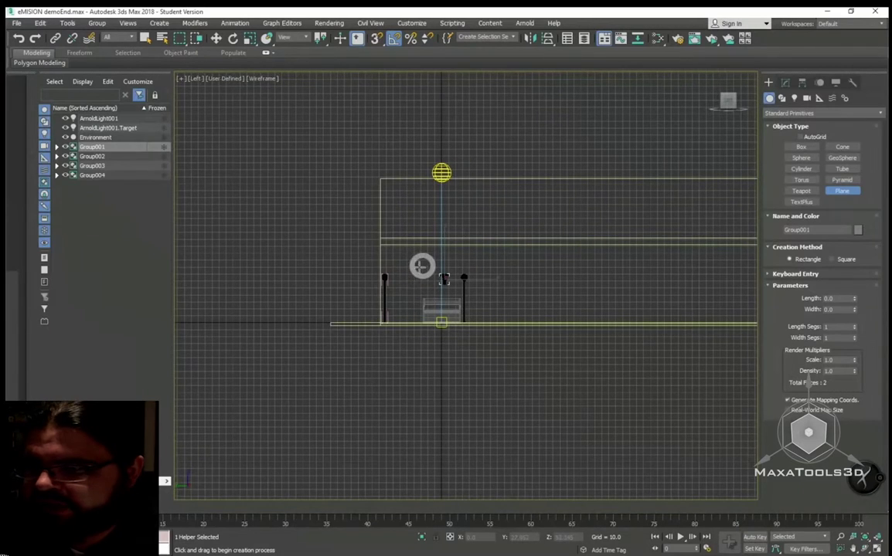
{"action": "middle_click_drag", "start_coordinate": [421, 266], "coordinate": [334, 260]}
{"action": "scroll", "coordinate": [311, 314], "scroll_direction": "up", "scroll_amount": 5}
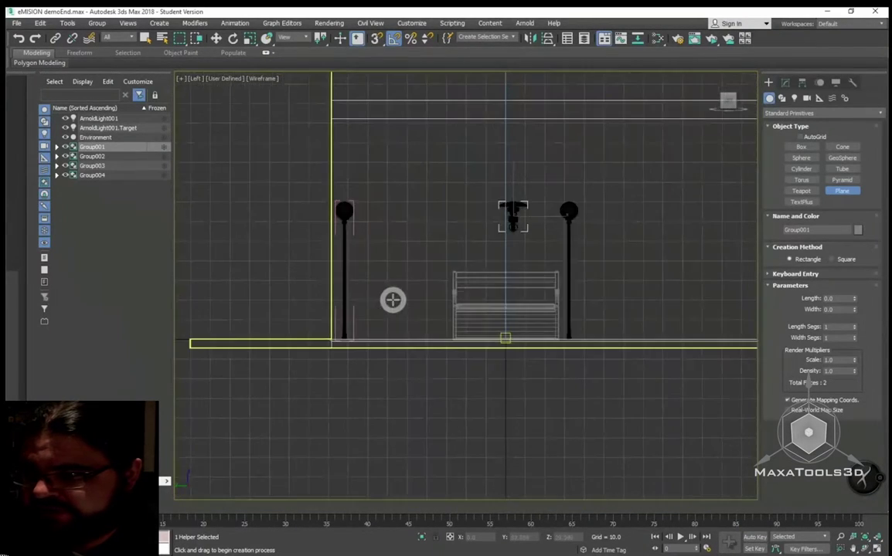
{"action": "key", "text": "F3"}
{"action": "key", "text": "F3"}
{"action": "left_click_drag", "start_coordinate": [365, 207], "coordinate": [496, 351]}
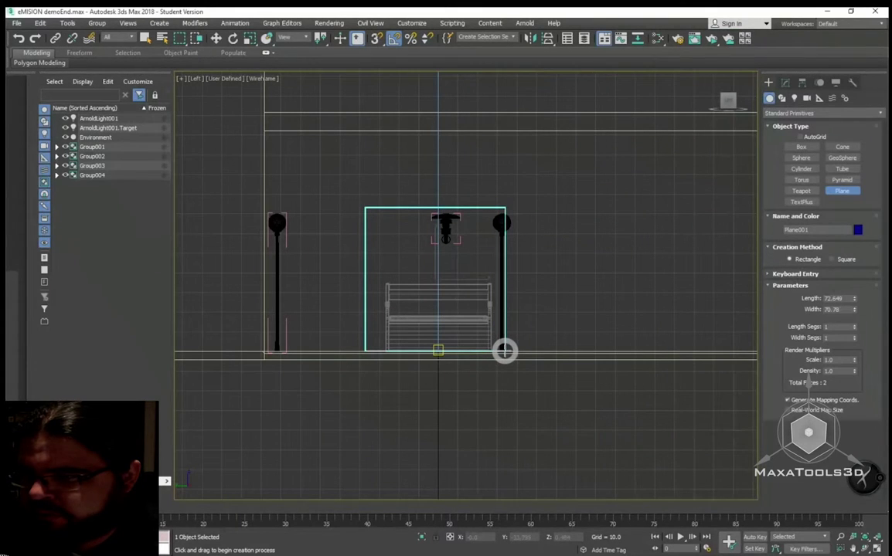
{"action": "key", "text": "w"}
Step: Return to the perspective view and move Plane001 sideways behind the bench
{"action": "key", "text": "F3"}
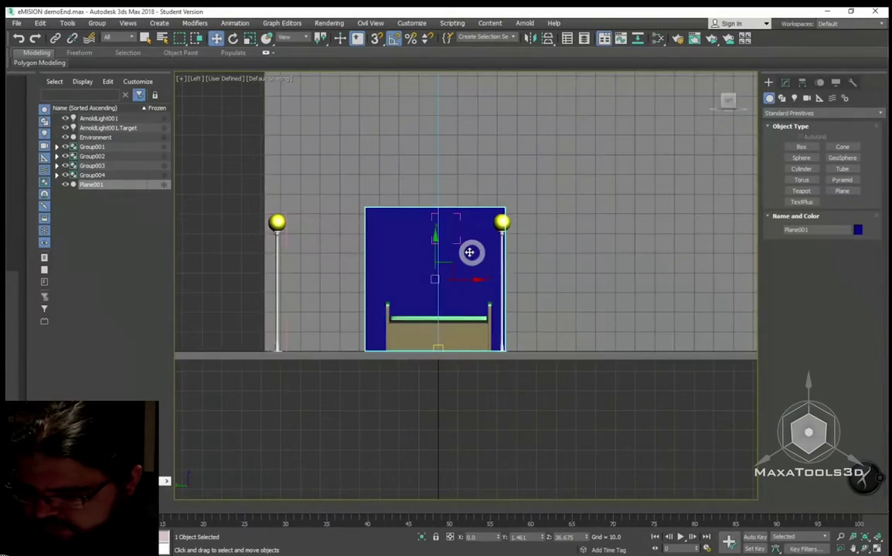
{"action": "key", "text": "p"}
{"action": "key", "text": "F3"}
{"action": "mouse_move", "coordinate": [448, 259]}
{"action": "middle_mouse_down", "text": "alt"}
{"action": "mouse_move", "coordinate": [482, 285]}
{"action": "mouse_move", "coordinate": [448, 231]}
{"action": "middle_mouse_up", "text": "alt"}
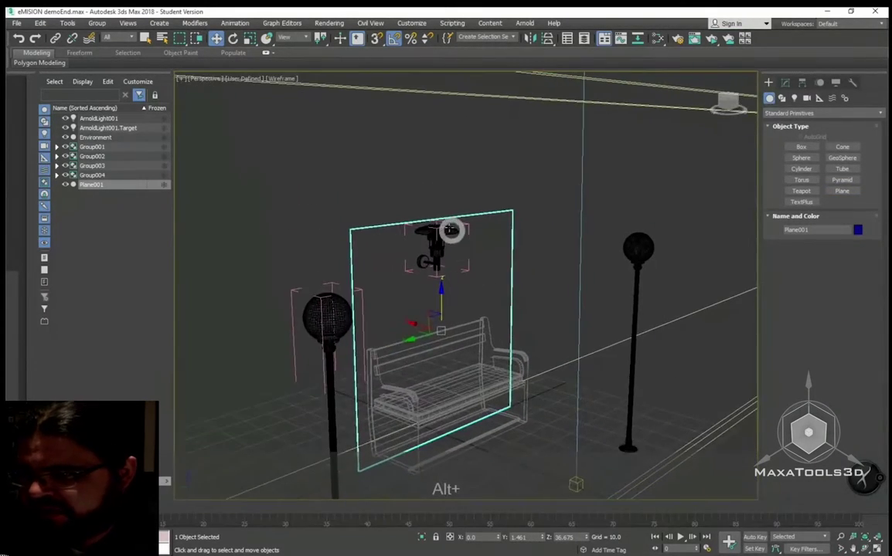
{"action": "right_click", "coordinate": [458, 237]}
{"action": "left_click", "coordinate": [458, 236]}
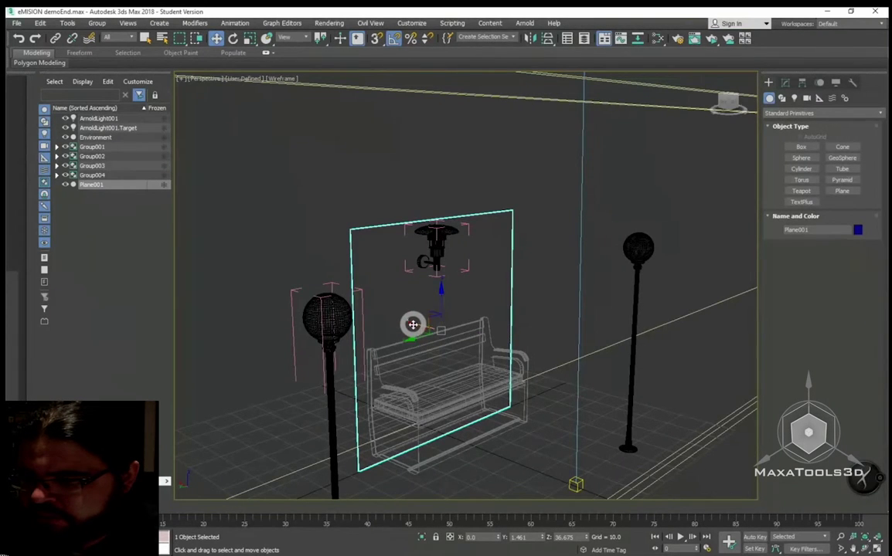
{"action": "mouse_move", "coordinate": [413, 325]}
{"action": "left_mouse_down"}
{"action": "mouse_move", "coordinate": [490, 350]}
{"action": "mouse_move", "coordinate": [520, 348]}
{"action": "left_mouse_up"}
{"action": "mouse_move", "coordinate": [519, 348]}
{"action": "middle_mouse_down", "text": "alt"}
{"action": "mouse_move", "coordinate": [470, 326]}
{"action": "mouse_move", "coordinate": [481, 329]}
{"action": "middle_mouse_up", "text": "alt"}
Step: Rotate Plane001 upright to face the street and shift it to the left
{"action": "right_click", "coordinate": [481, 330]}
{"action": "left_click", "coordinate": [487, 351]}
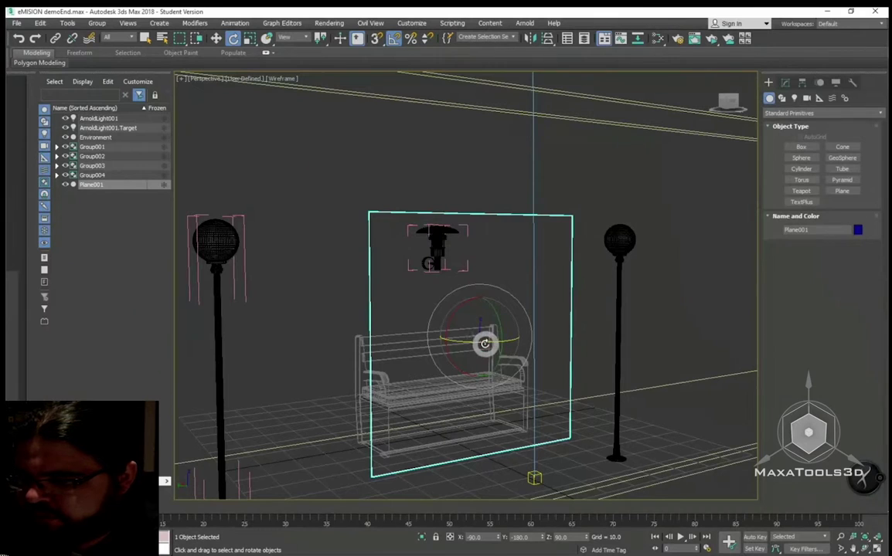
{"action": "left_click_drag", "start_coordinate": [485, 343], "coordinate": [464, 342]}
{"action": "right_click", "coordinate": [480, 334]}
{"action": "left_click", "coordinate": [493, 347]}
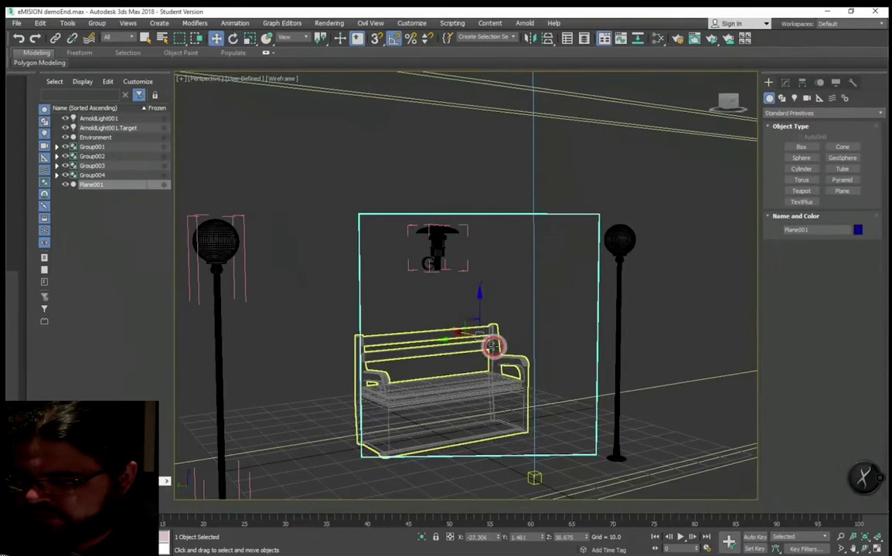
{"action": "middle_click_drag", "start_coordinate": [493, 347], "coordinate": [507, 379], "text": "alt"}
{"action": "left_click_drag", "start_coordinate": [457, 334], "coordinate": [410, 340]}
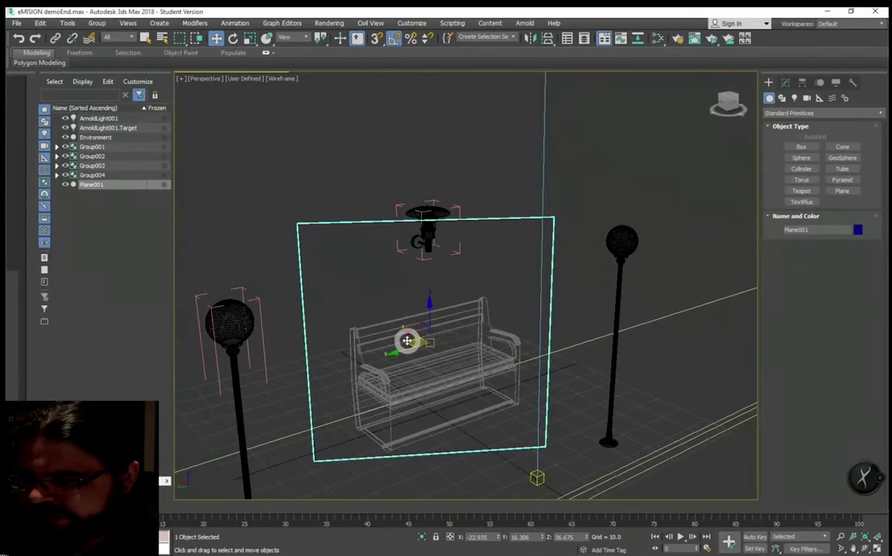
{"action": "right_click", "coordinate": [443, 354]}
{"action": "left_click", "coordinate": [451, 362]}
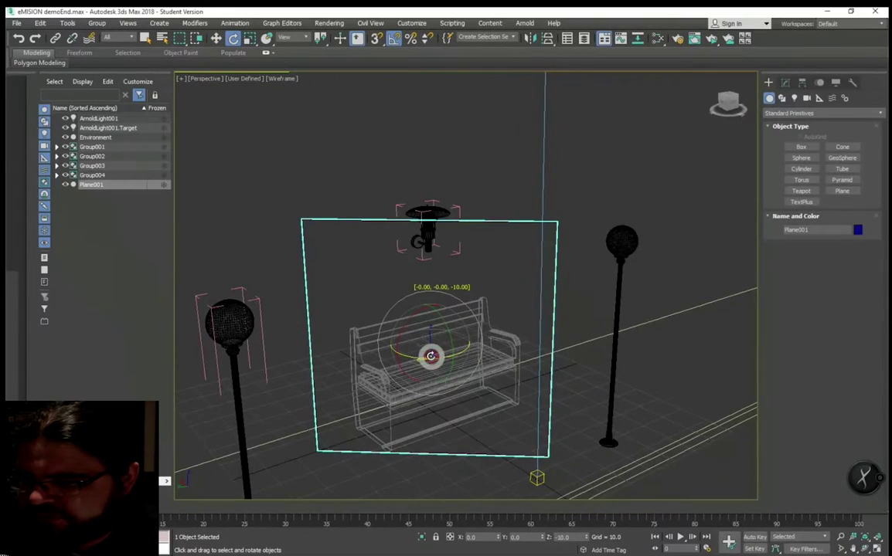
Step: Switch the viewport from wireframe to shaded display at Performance quality
{"action": "mouse_move", "coordinate": [430, 358]}
{"action": "middle_mouse_down", "text": "alt"}
{"action": "mouse_move", "coordinate": [444, 355]}
{"action": "mouse_move", "coordinate": [454, 328]}
{"action": "mouse_move", "coordinate": [479, 321]}
{"action": "mouse_move", "coordinate": [491, 342]}
{"action": "mouse_move", "coordinate": [527, 357]}
{"action": "mouse_move", "coordinate": [462, 329]}
{"action": "mouse_move", "coordinate": [275, 118]}
{"action": "middle_mouse_up", "text": "alt"}
{"action": "key", "text": "F3"}
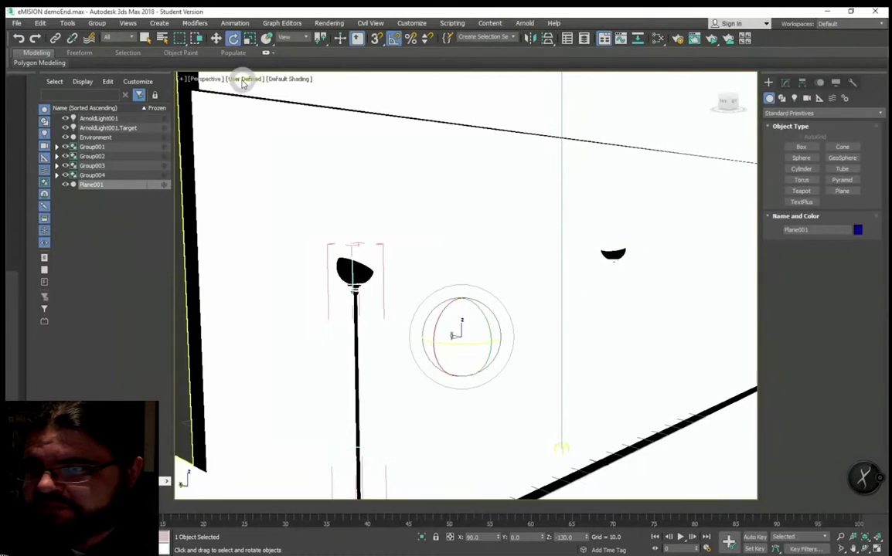
{"action": "left_click", "coordinate": [244, 79]}
{"action": "left_click", "coordinate": [275, 115]}
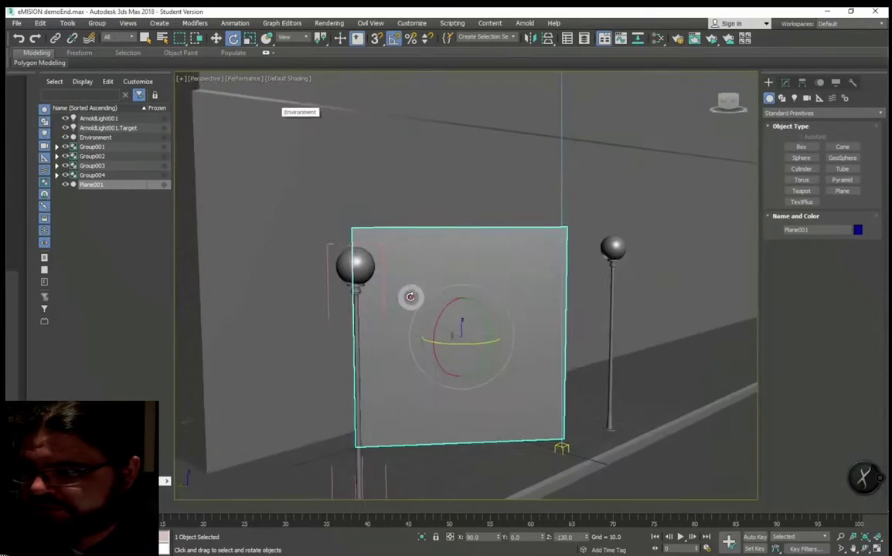
{"action": "mouse_move", "coordinate": [409, 297]}
{"action": "middle_mouse_down", "text": "alt"}
{"action": "mouse_move", "coordinate": [406, 285]}
{"action": "mouse_move", "coordinate": [450, 312]}
{"action": "mouse_move", "coordinate": [478, 312]}
{"action": "mouse_move", "coordinate": [435, 304]}
{"action": "mouse_move", "coordinate": [432, 294]}
{"action": "mouse_move", "coordinate": [399, 307]}
{"action": "mouse_move", "coordinate": [336, 302]}
{"action": "mouse_move", "coordinate": [414, 310]}
{"action": "mouse_move", "coordinate": [389, 303]}
{"action": "middle_mouse_up", "text": "alt"}
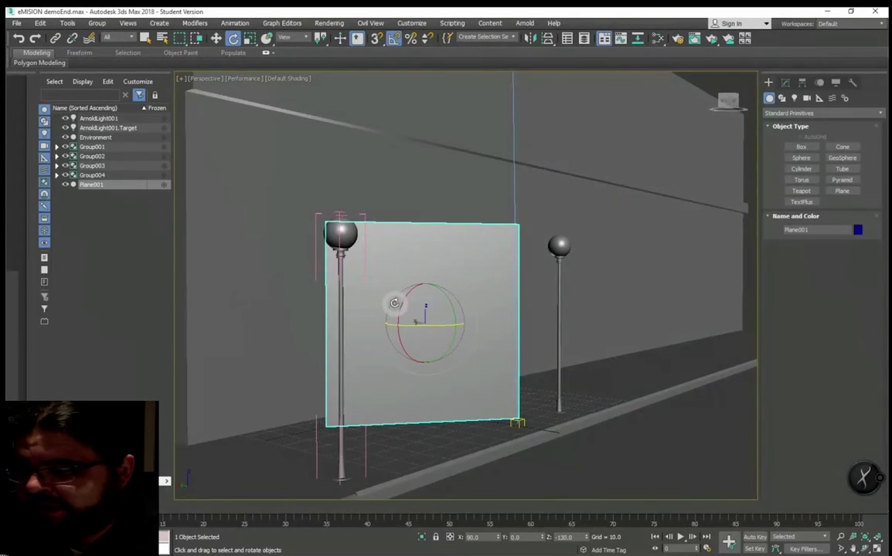
{"action": "mouse_move", "coordinate": [236, 552]}
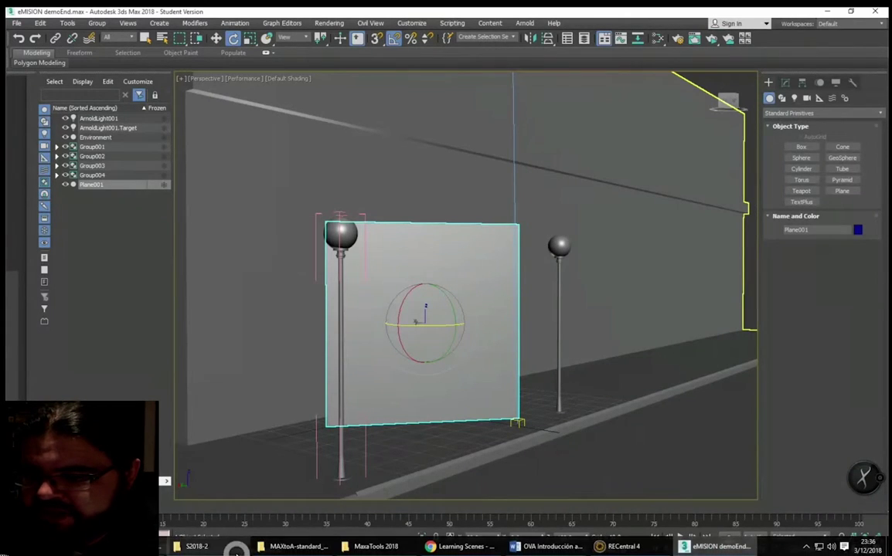
Step: Launch Adobe Photoshop CC from the Start menu and begin a new document (Nuevo...)
{"action": "key", "text": "super"}
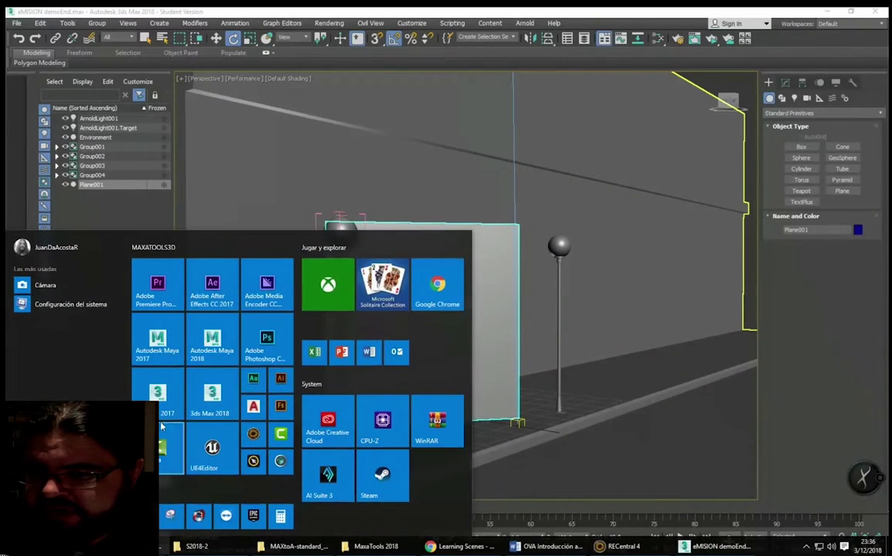
{"action": "left_click", "coordinate": [272, 342]}
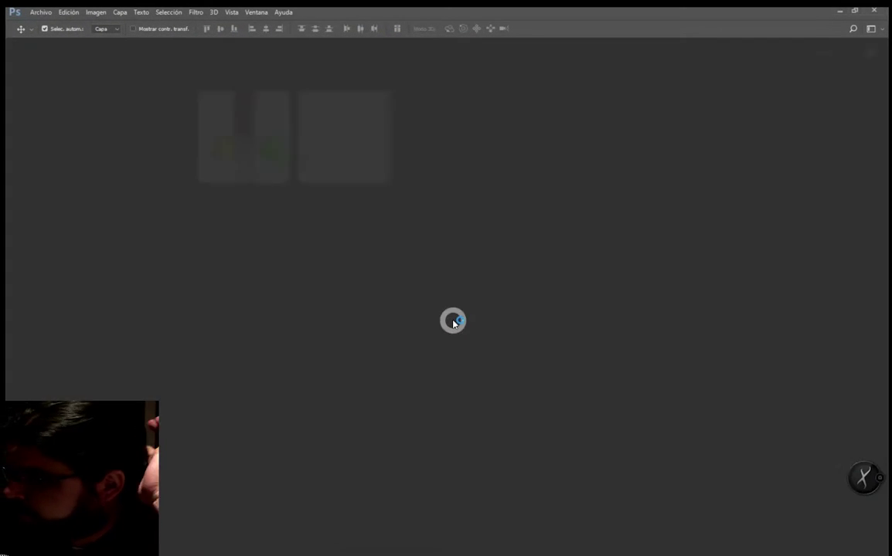
{"action": "left_click", "coordinate": [172, 165]}
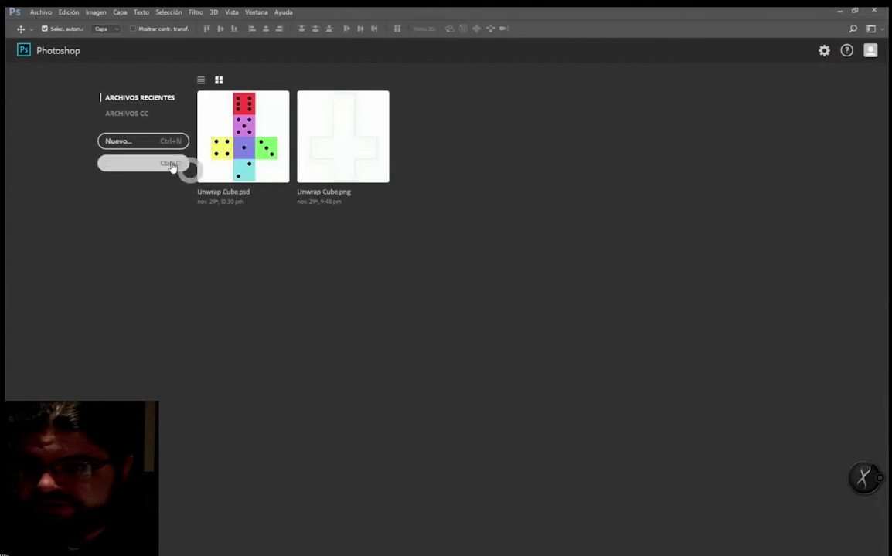
{"action": "left_click", "coordinate": [127, 141]}
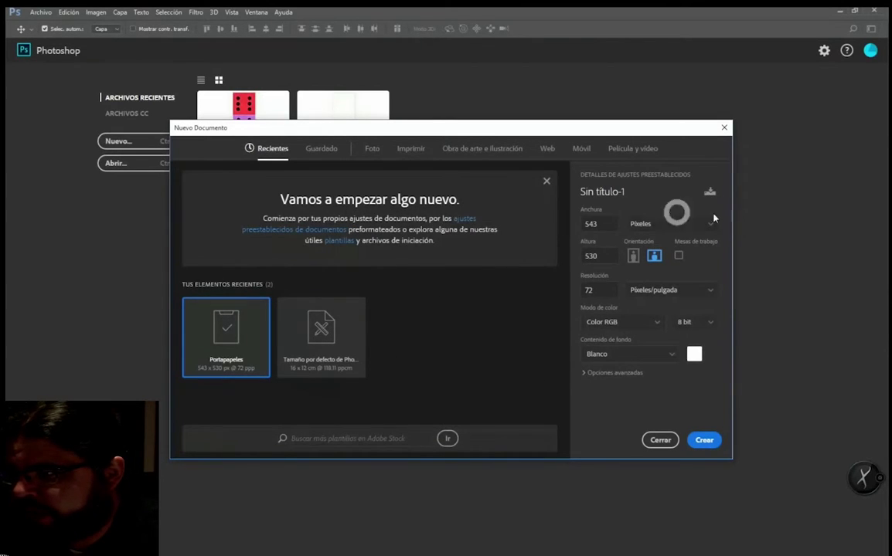
Step: Create an HDTV 1080p document, 1920×1080 px, with a Transparente background
{"action": "left_click", "coordinate": [692, 223]}
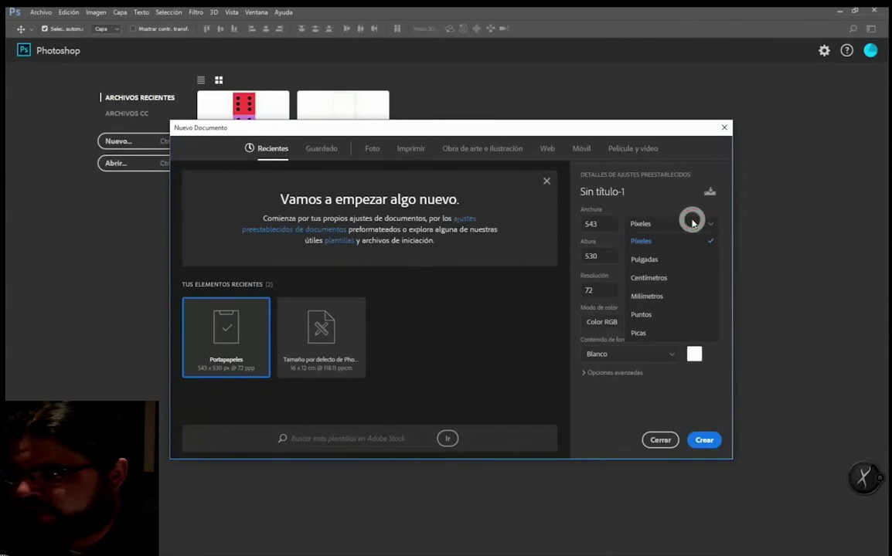
{"action": "left_click", "coordinate": [690, 222]}
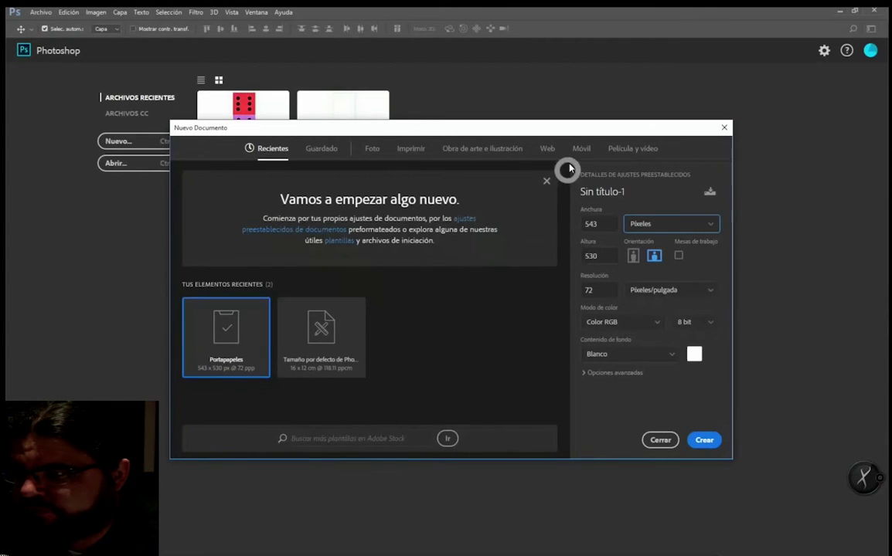
{"action": "left_click", "coordinate": [636, 149]}
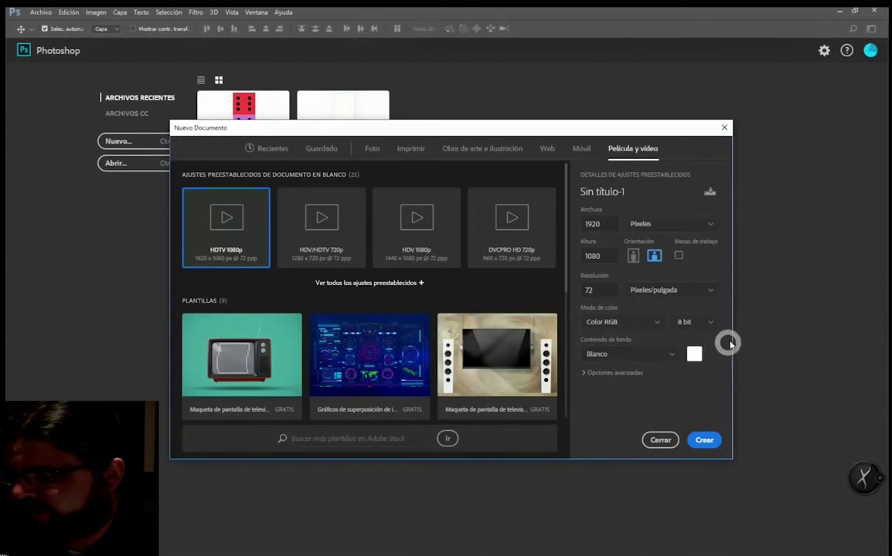
{"action": "left_click", "coordinate": [626, 354]}
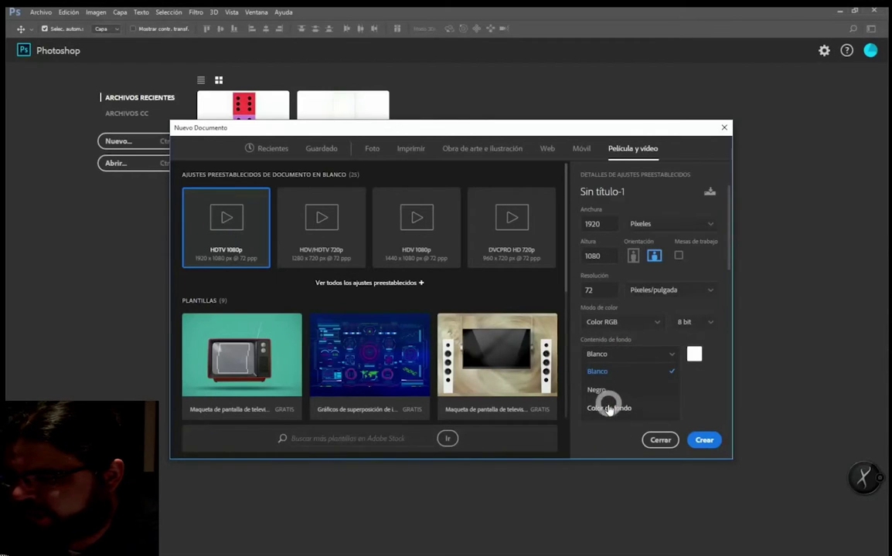
{"action": "scroll", "coordinate": [627, 410], "scroll_direction": "down", "scroll_amount": 1}
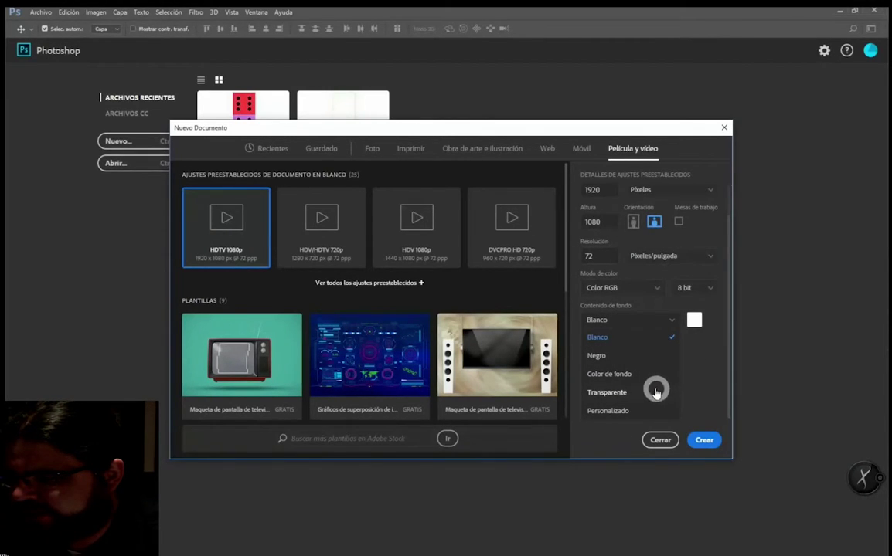
{"action": "left_click", "coordinate": [614, 394]}
{"action": "left_click", "coordinate": [705, 439]}
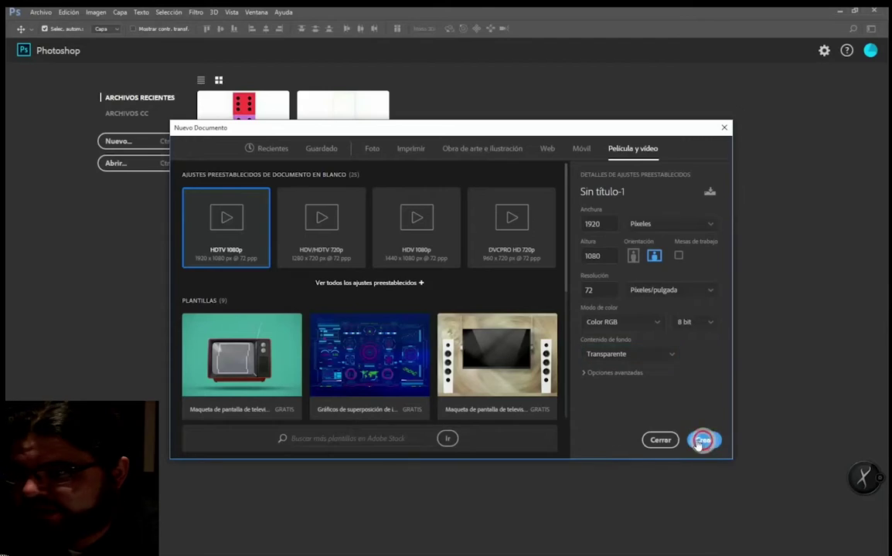
Step: Scroll around the new transparent canvas and dismiss a stray window menu
{"action": "scroll", "coordinate": [452, 249], "scroll_direction": "down", "scroll_amount": 1}
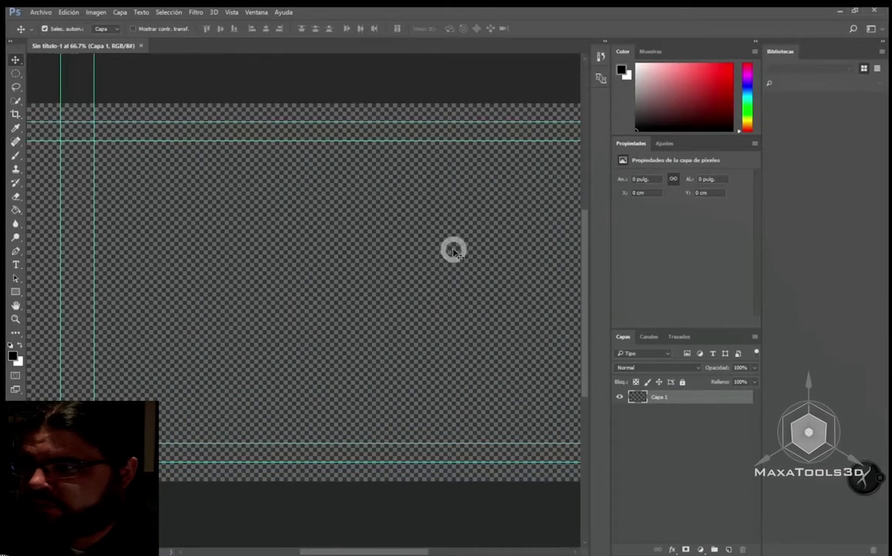
{"action": "scroll", "coordinate": [421, 247], "scroll_direction": "down", "scroll_amount": 1}
{"action": "scroll", "coordinate": [402, 264], "scroll_direction": "right", "scroll_amount": 1, "text": "ctrl"}
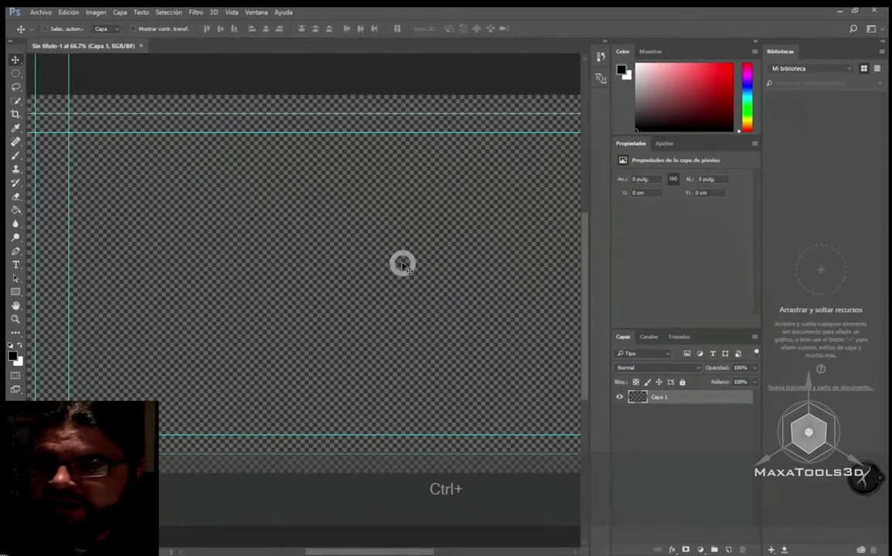
{"action": "scroll", "coordinate": [402, 265], "scroll_direction": "right", "scroll_amount": 1, "text": "ctrl"}
{"action": "scroll", "coordinate": [402, 266], "scroll_direction": "left", "scroll_amount": 3, "text": "ctrl"}
{"action": "scroll", "coordinate": [402, 265], "scroll_direction": "left", "scroll_amount": 2, "text": "ctrl"}
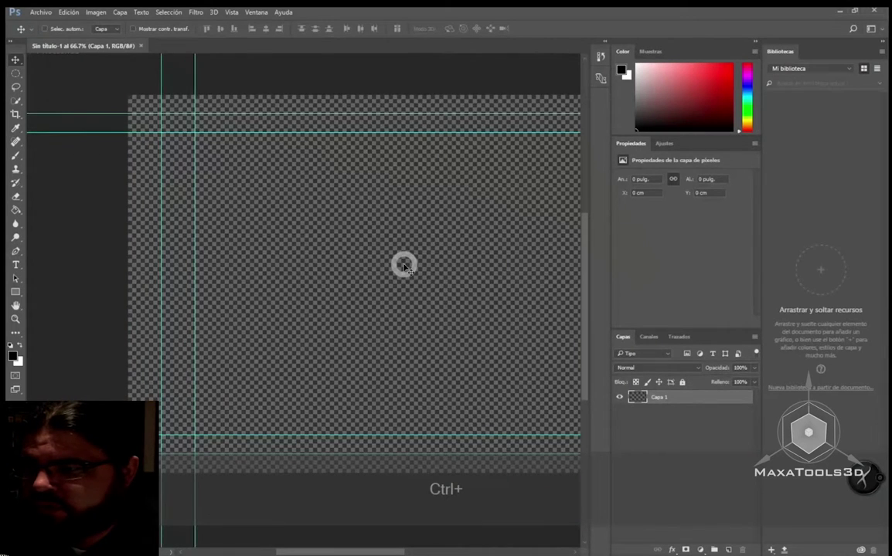
{"action": "scroll", "coordinate": [402, 265], "scroll_direction": "right", "scroll_amount": 2, "text": "ctrl"}
{"action": "left_click", "coordinate": [402, 263], "text": "ctrl+alt"}
{"action": "key", "text": "ctrl+alt+space"}
{"action": "left_click", "coordinate": [409, 266]}
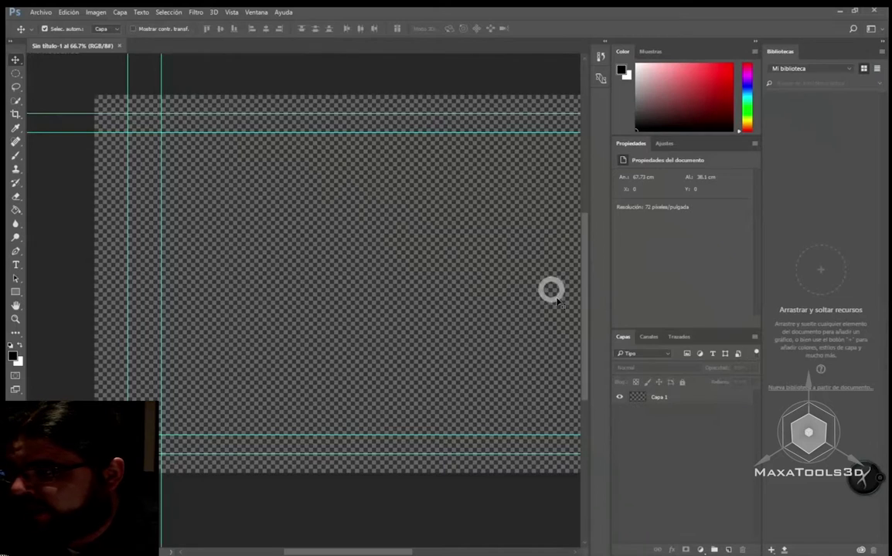
Step: View the Rojo, Verde and Azul channels individually, then make all channels visible
{"action": "left_click", "coordinate": [649, 337]}
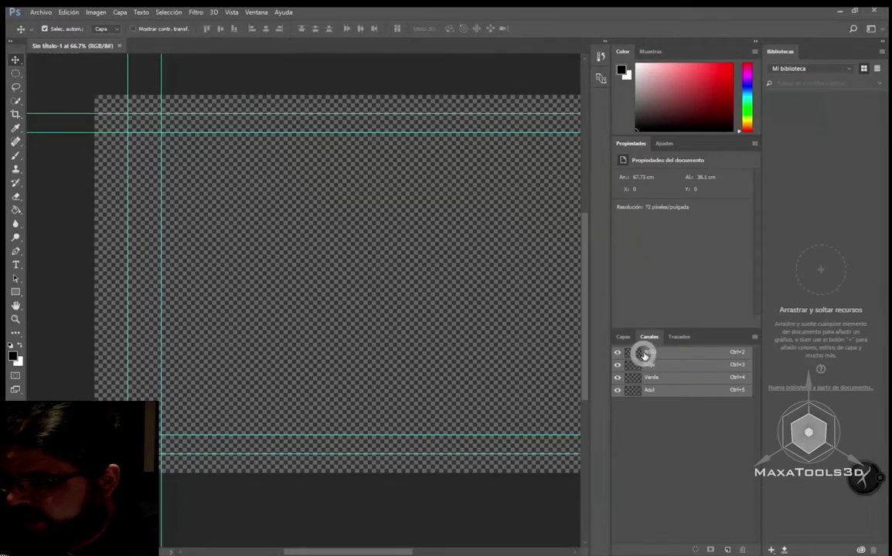
{"action": "left_click", "coordinate": [653, 368]}
{"action": "left_click", "coordinate": [654, 378]}
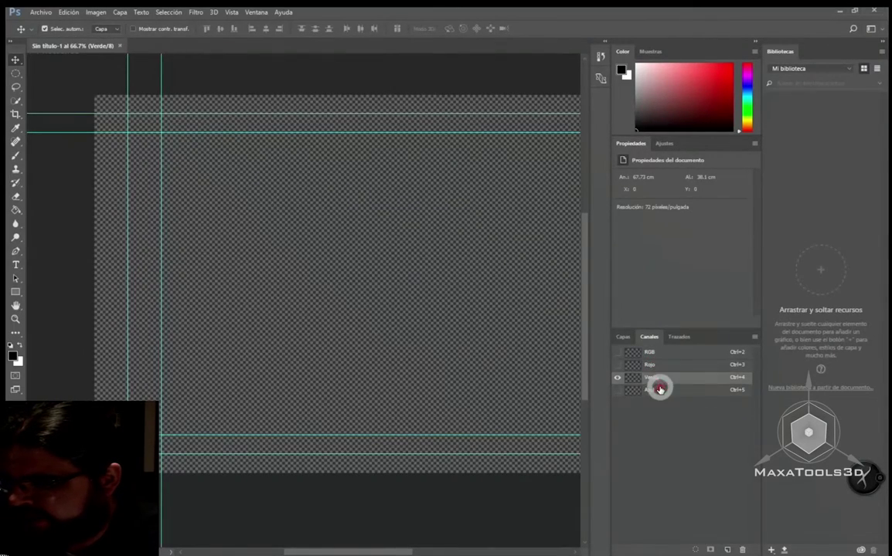
{"action": "left_click", "coordinate": [666, 391]}
{"action": "left_click", "coordinate": [618, 353]}
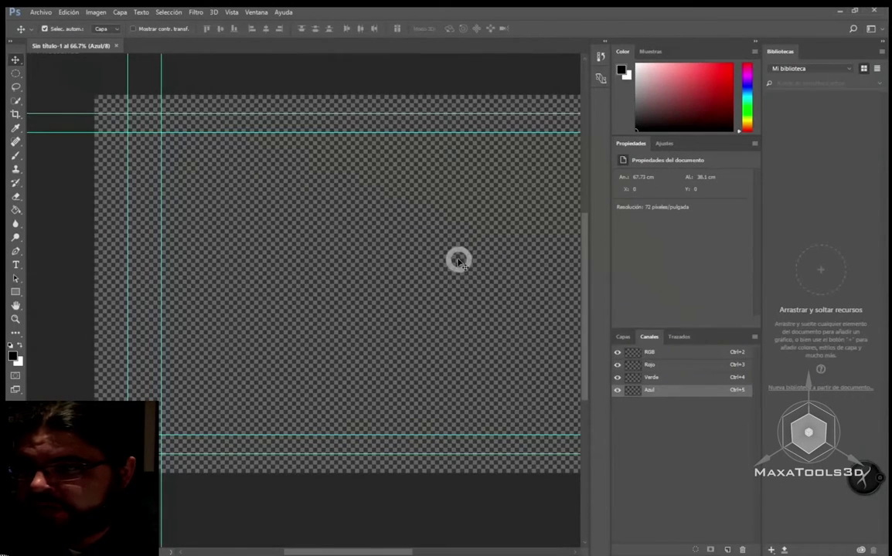
{"action": "left_click", "coordinate": [41, 12]}
Step: Open YoungCouple.png from J:\S2018-2\Tex Maps without changing its colour profile
{"action": "left_click", "coordinate": [46, 33]}
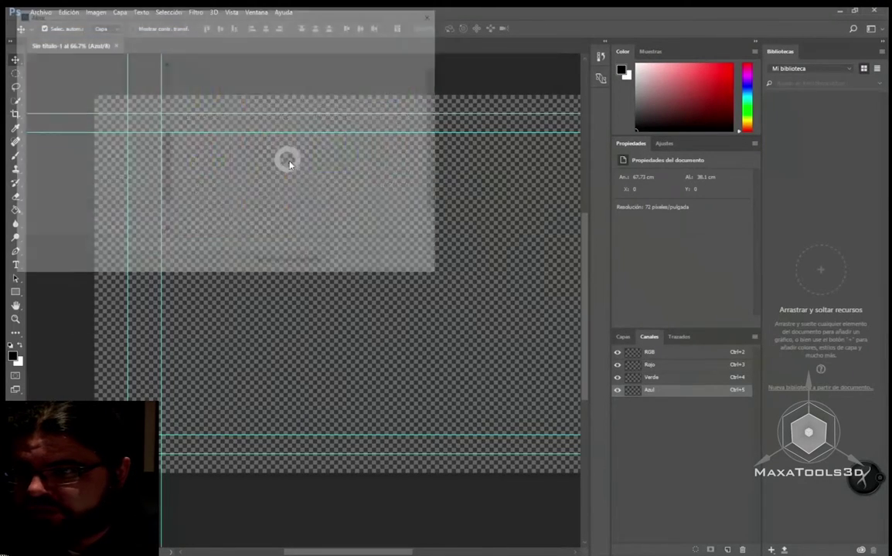
{"action": "scroll", "coordinate": [76, 221], "scroll_direction": "down", "scroll_amount": 1}
{"action": "left_click", "coordinate": [65, 202]}
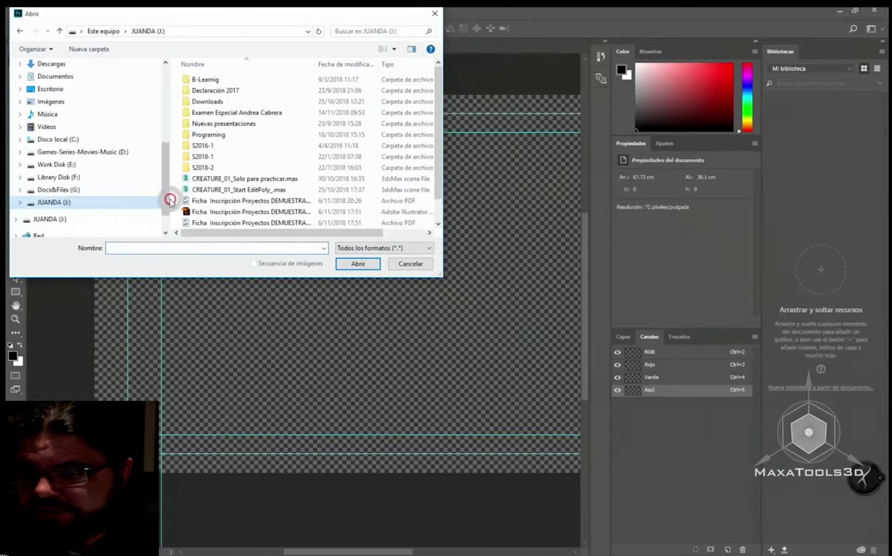
{"action": "left_click", "coordinate": [198, 169]}
{"action": "double_click", "coordinate": [198, 168]}
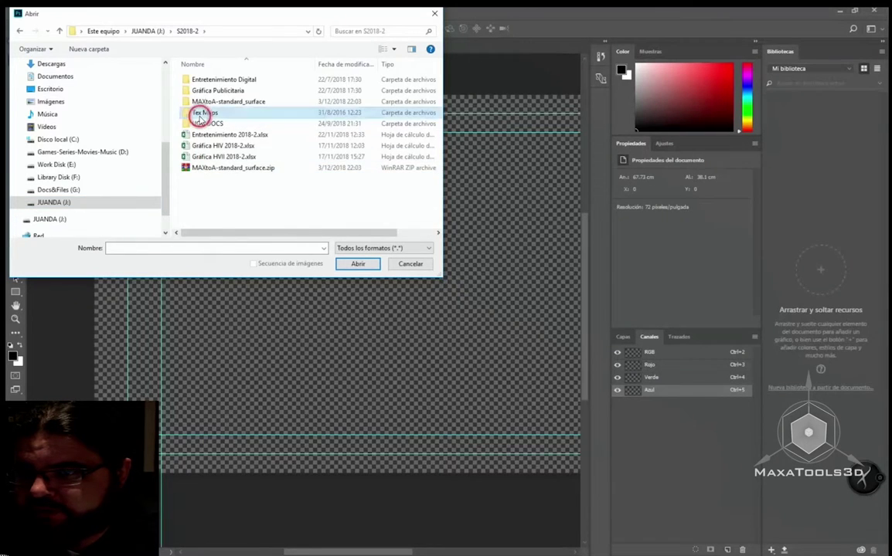
{"action": "double_click", "coordinate": [200, 114]}
{"action": "scroll", "coordinate": [251, 139], "scroll_direction": "down", "scroll_amount": 2}
{"action": "left_click", "coordinate": [397, 197]}
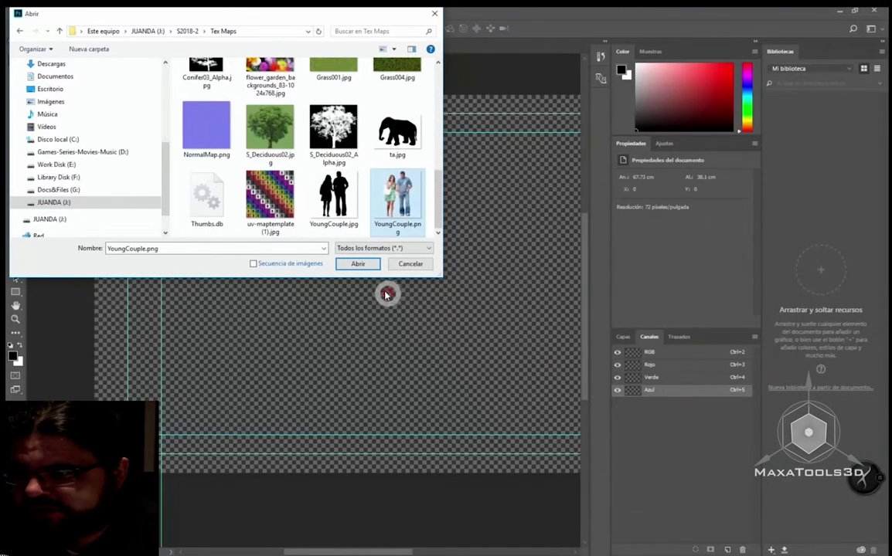
{"action": "left_click", "coordinate": [360, 264]}
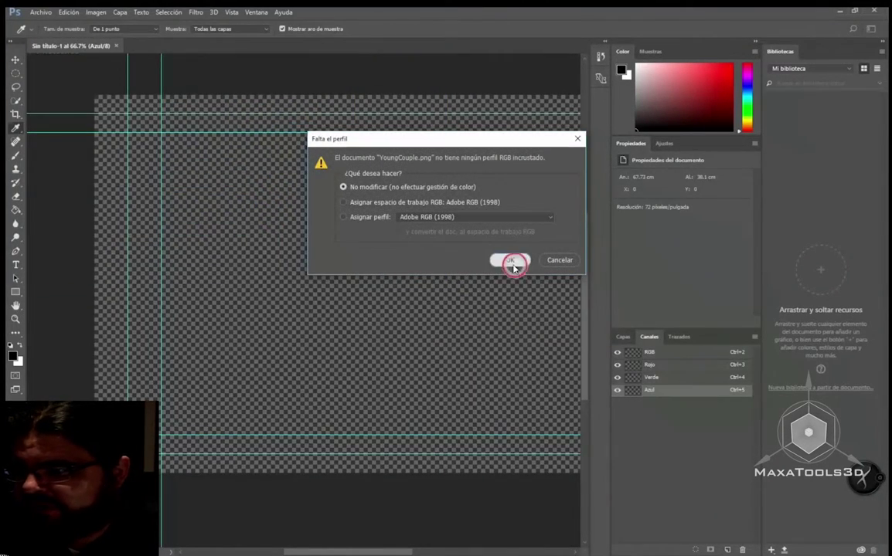
{"action": "left_click", "coordinate": [512, 261]}
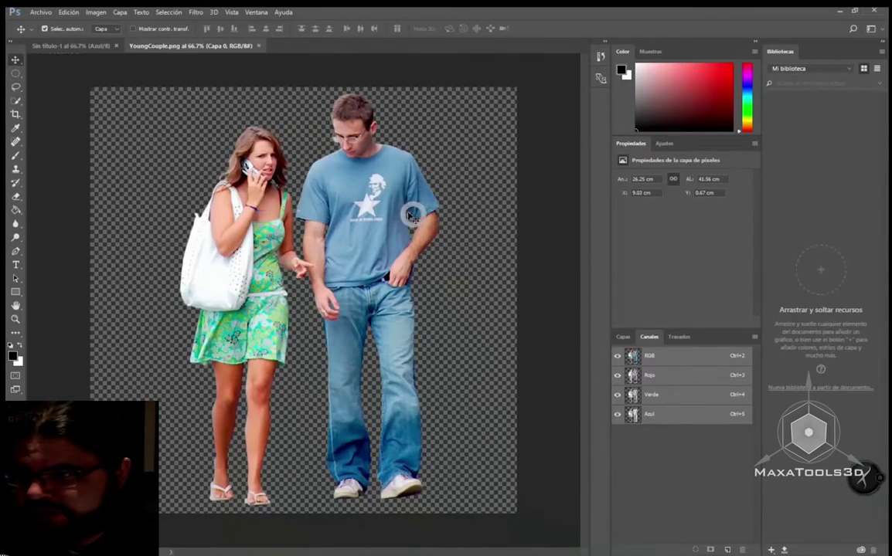
Step: Undo the accidental move of the couple image and return to 3ds Max
{"action": "left_click_drag", "start_coordinate": [373, 193], "coordinate": [345, 197]}
{"action": "key", "text": "ctrl+z"}
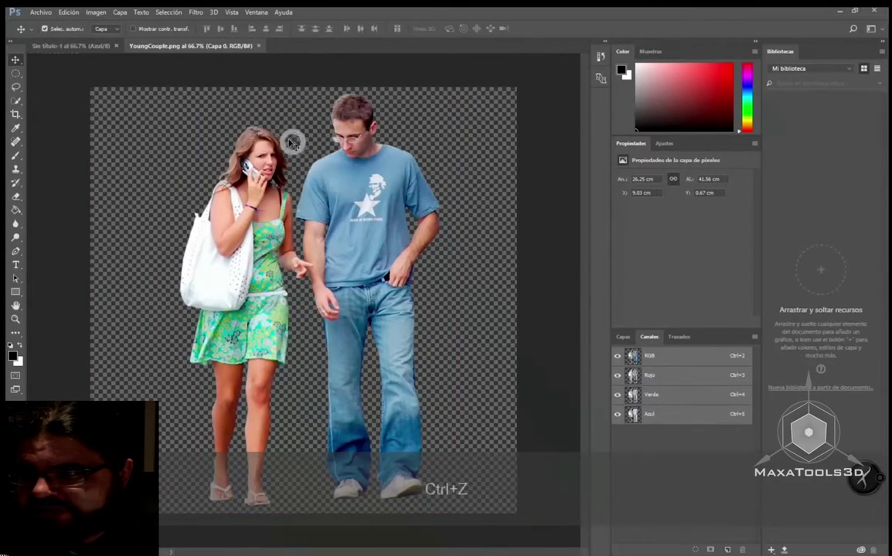
{"action": "left_click", "coordinate": [346, 361]}
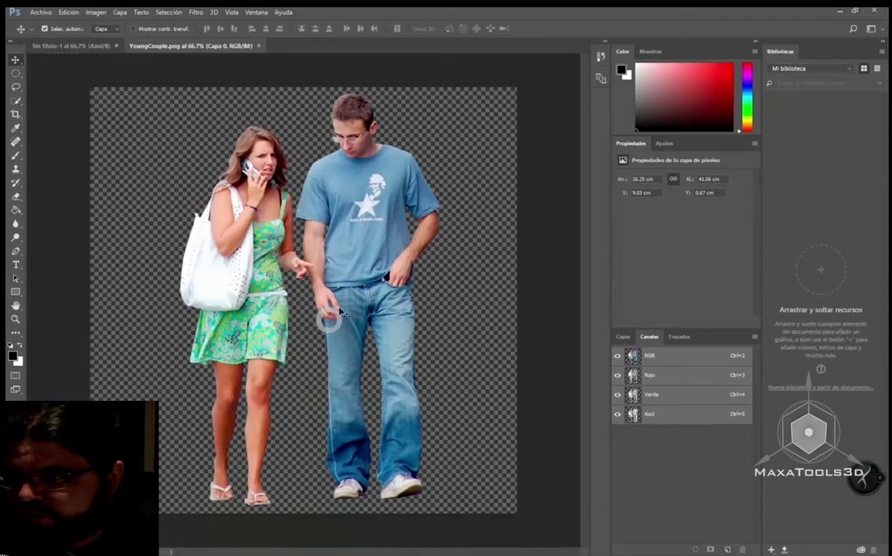
{"action": "left_click", "coordinate": [214, 284]}
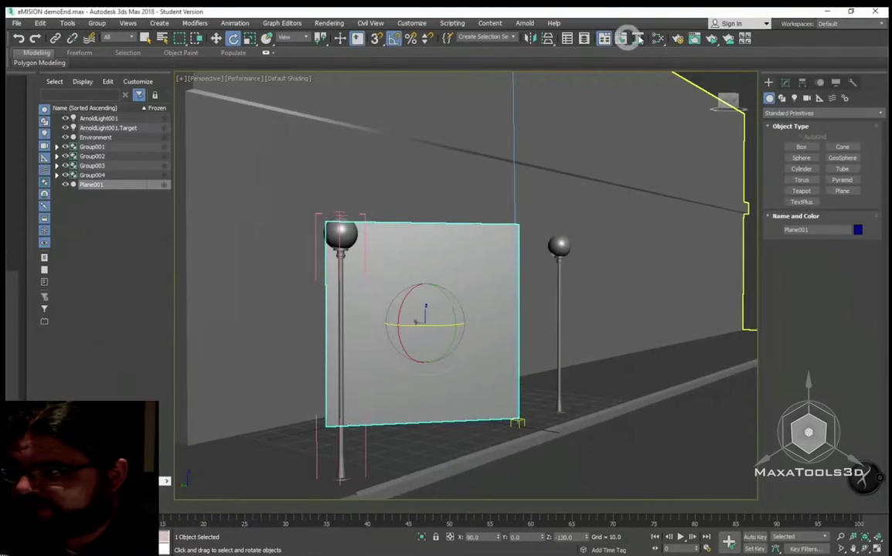
Step: Add a Bitmap node, Map #18, loaded with YoungCouple.png in the Slate editor
{"action": "left_click", "coordinate": [661, 39]}
{"action": "scroll", "coordinate": [340, 309], "scroll_direction": "down", "scroll_amount": 3}
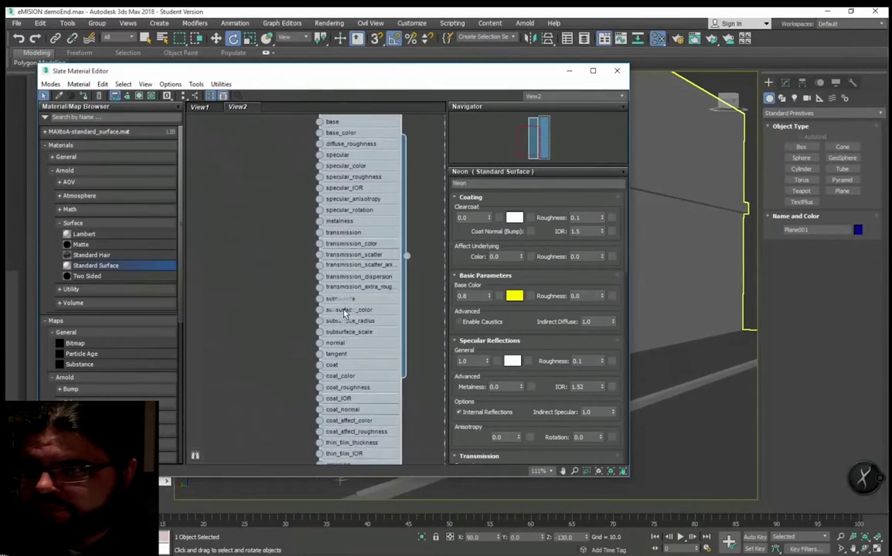
{"action": "left_click", "coordinate": [200, 230]}
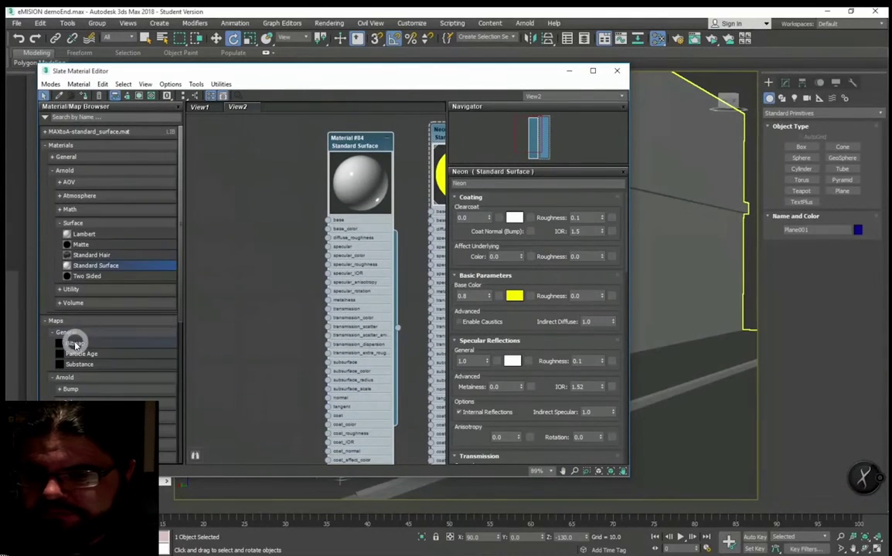
{"action": "left_click_drag", "start_coordinate": [75, 343], "coordinate": [282, 177]}
{"action": "scroll", "coordinate": [286, 220], "scroll_direction": "down", "scroll_amount": 5}
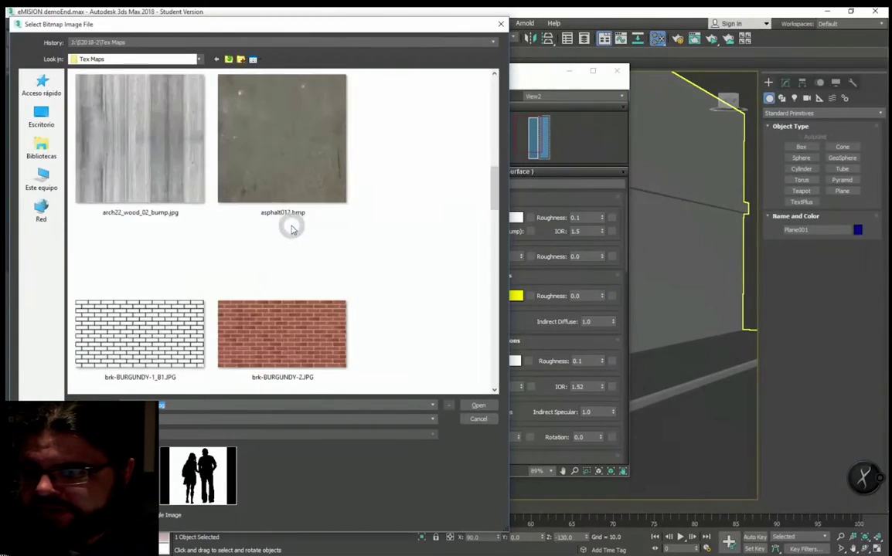
{"action": "scroll", "coordinate": [348, 332], "scroll_direction": "down", "scroll_amount": 5}
{"action": "scroll", "coordinate": [247, 316], "scroll_direction": "down", "scroll_amount": 5}
{"action": "left_click", "coordinate": [139, 313]}
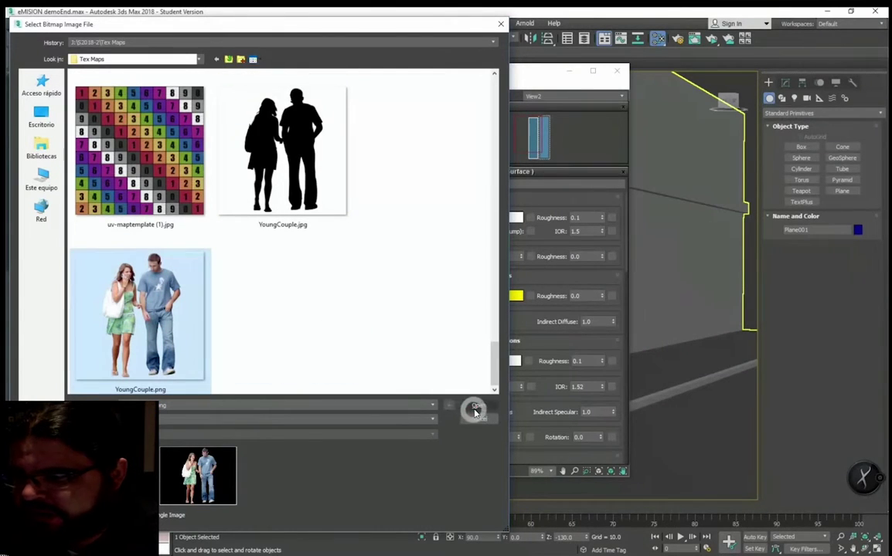
{"action": "left_click", "coordinate": [163, 406]}
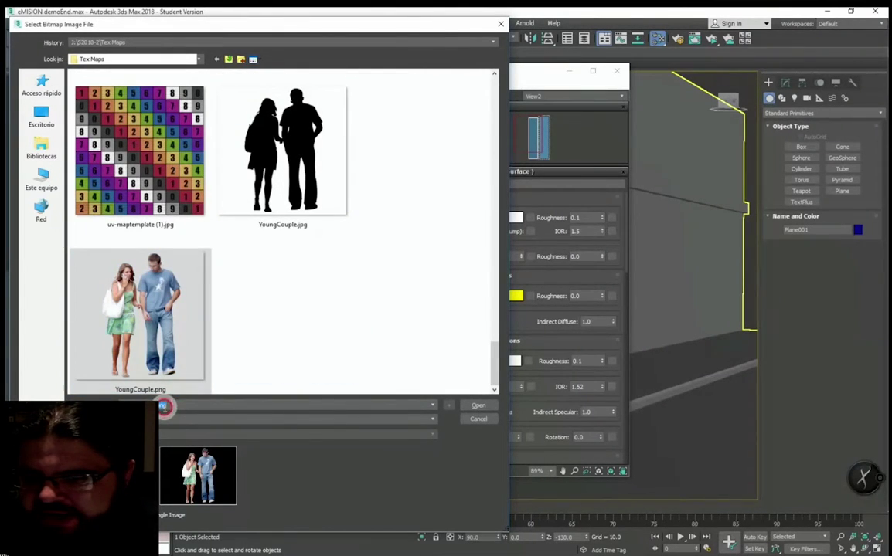
{"action": "left_click", "coordinate": [475, 405]}
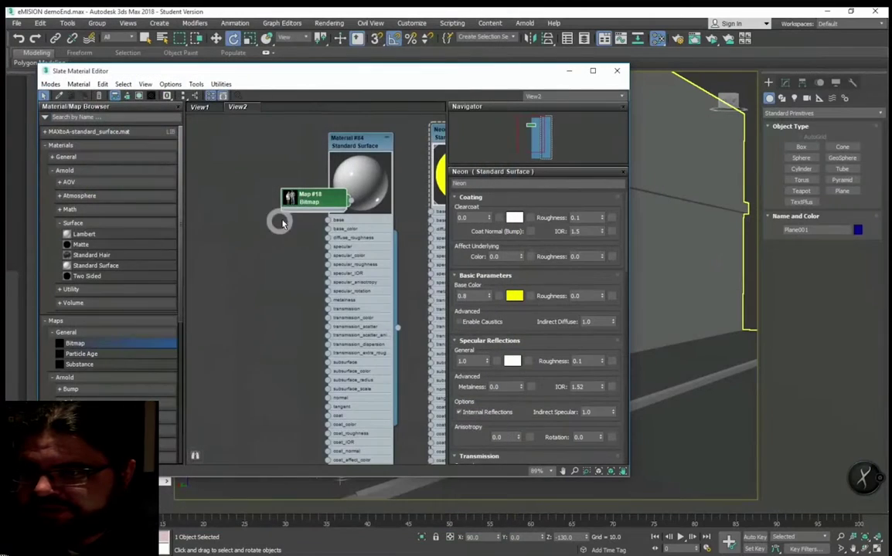
Step: Position the bitmap node left of Material #84 and frame it in the view
{"action": "left_click_drag", "start_coordinate": [293, 199], "coordinate": [274, 212]}
{"action": "scroll", "coordinate": [278, 254], "scroll_direction": "up", "scroll_amount": 3}
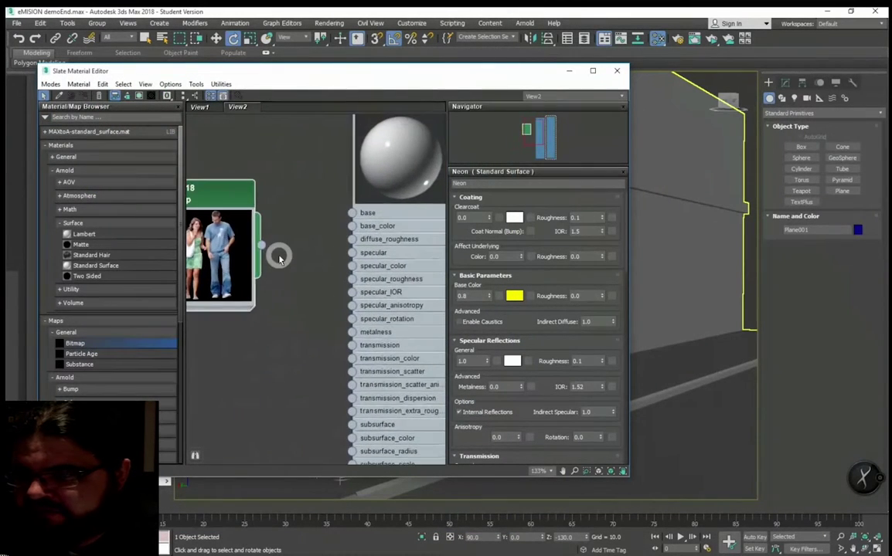
{"action": "middle_click_drag", "start_coordinate": [253, 247], "coordinate": [309, 243]}
{"action": "scroll", "coordinate": [325, 242], "scroll_direction": "up", "scroll_amount": 1}
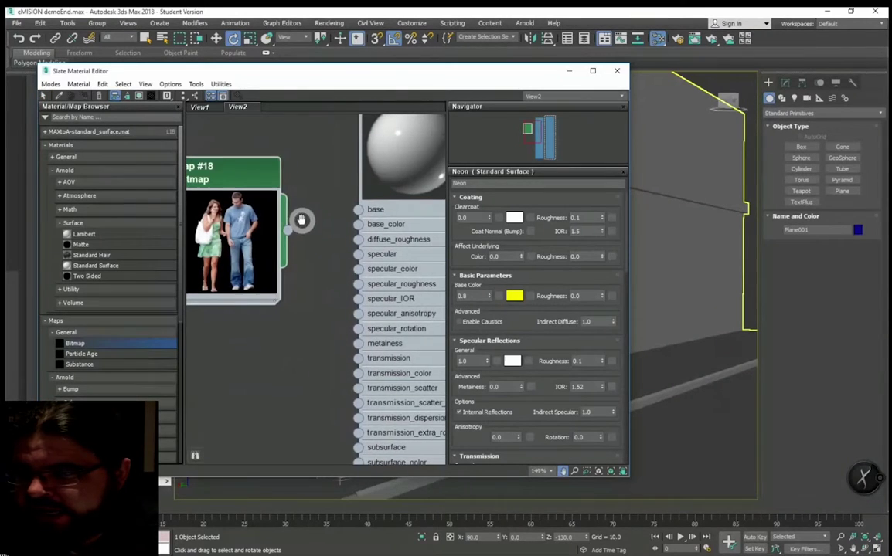
{"action": "middle_click_drag", "start_coordinate": [320, 241], "coordinate": [316, 240]}
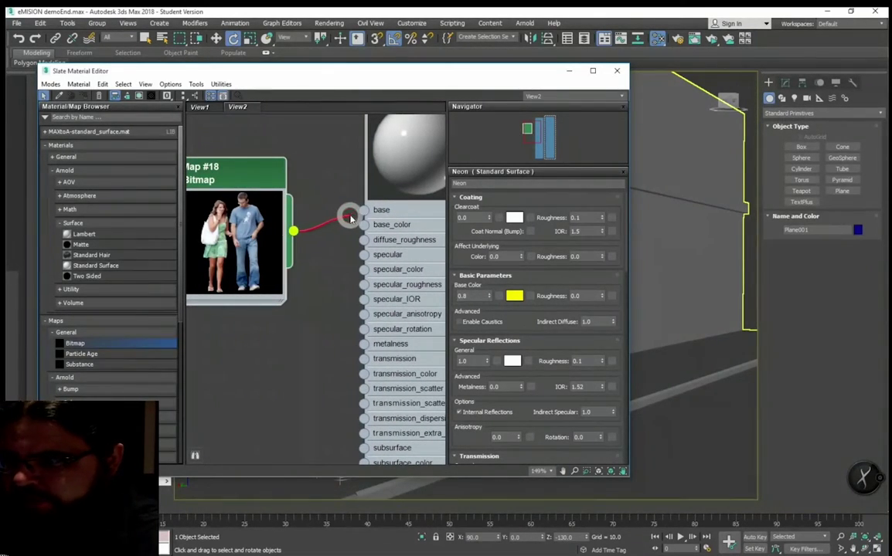
Step: Wire the YoungCouple bitmap into Material #84's base_color and reframe the nodes
{"action": "left_click_drag", "start_coordinate": [361, 224], "coordinate": [338, 215]}
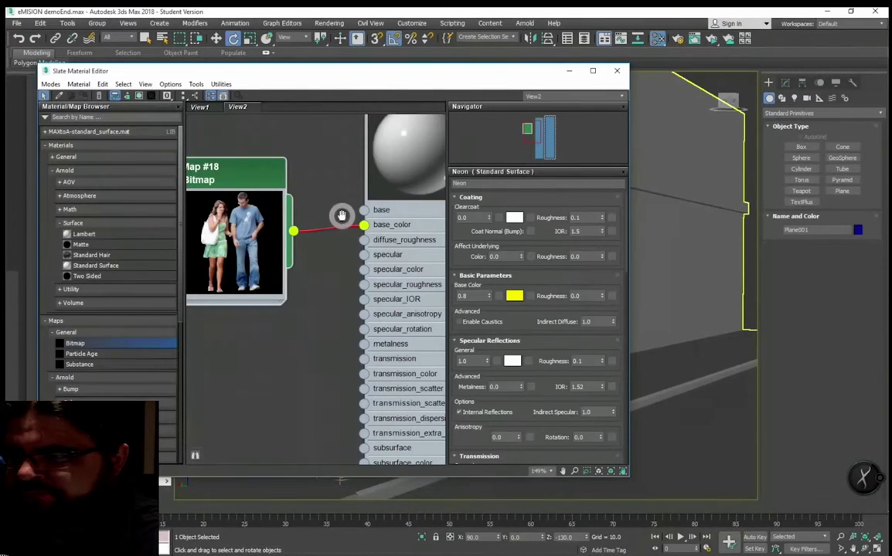
{"action": "mouse_move", "coordinate": [338, 215]}
{"action": "middle_mouse_down"}
{"action": "mouse_move", "coordinate": [346, 205]}
{"action": "mouse_move", "coordinate": [275, 265]}
{"action": "middle_mouse_up"}
{"action": "scroll", "coordinate": [274, 265], "scroll_direction": "up", "scroll_amount": 2}
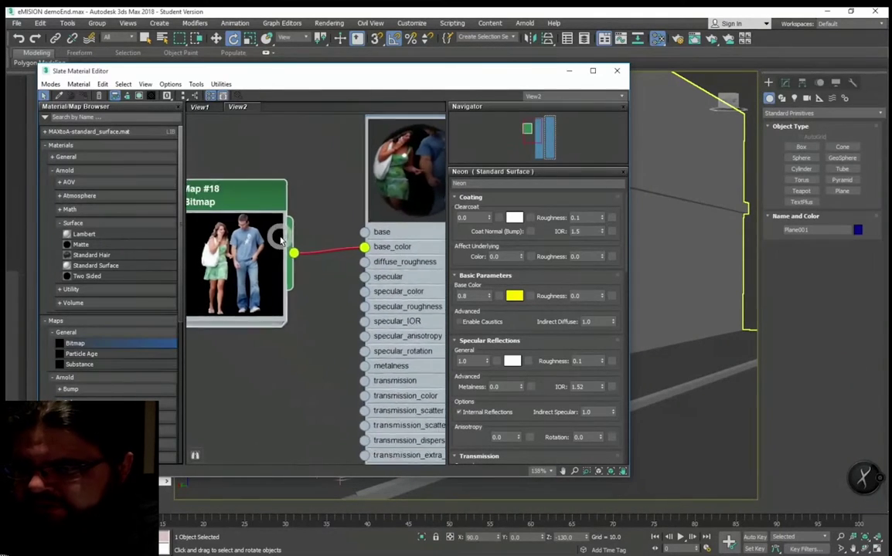
{"action": "scroll", "coordinate": [286, 239], "scroll_direction": "up", "scroll_amount": 2}
{"action": "scroll", "coordinate": [302, 201], "scroll_direction": "up", "scroll_amount": 2}
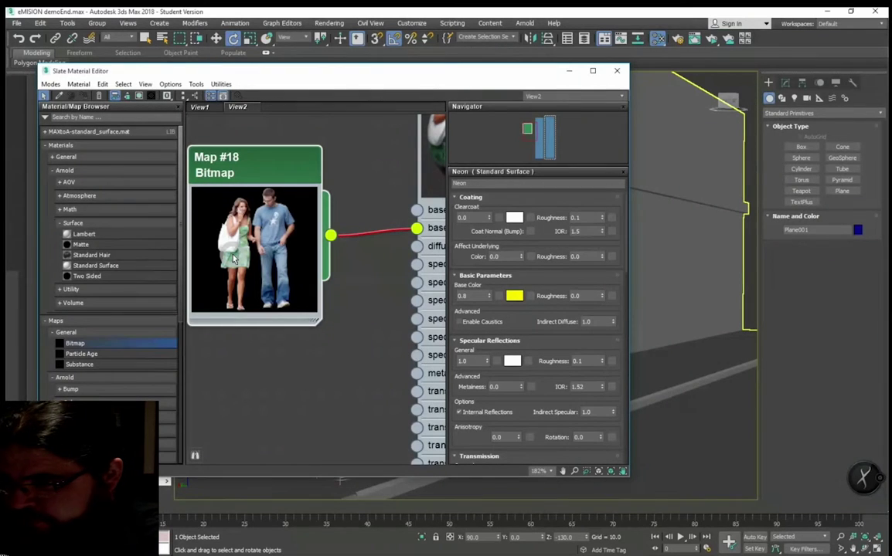
{"action": "middle_click_drag", "start_coordinate": [318, 255], "coordinate": [271, 276]}
{"action": "scroll", "coordinate": [270, 276], "scroll_direction": "down", "scroll_amount": 1}
{"action": "scroll", "coordinate": [275, 270], "scroll_direction": "down", "scroll_amount": 2}
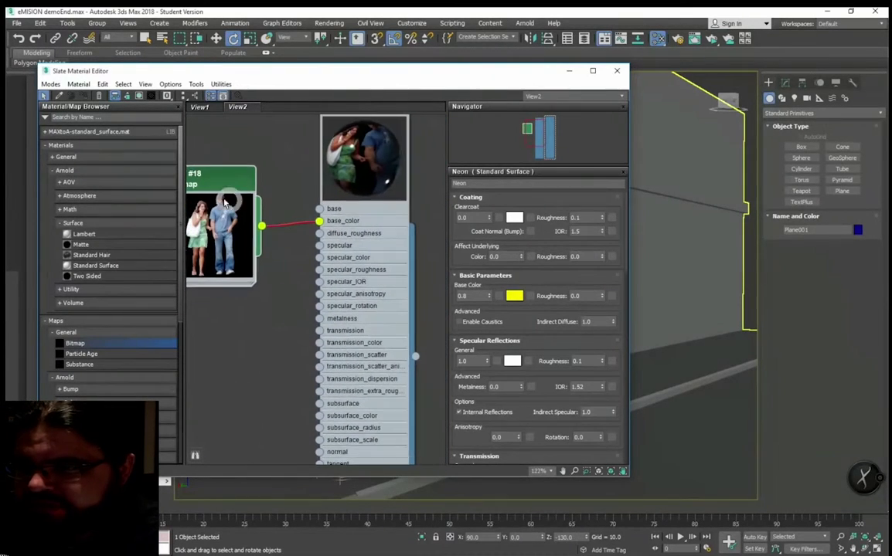
Step: Review the bitmap and Material #84 parameters, switching between the two nodes
{"action": "double_click", "coordinate": [217, 190]}
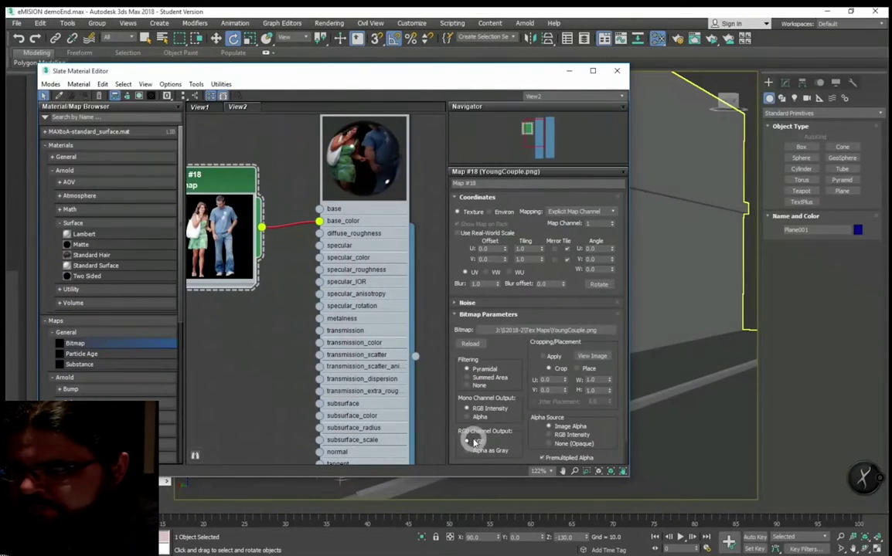
{"action": "middle_click_drag", "start_coordinate": [356, 232], "coordinate": [356, 296]}
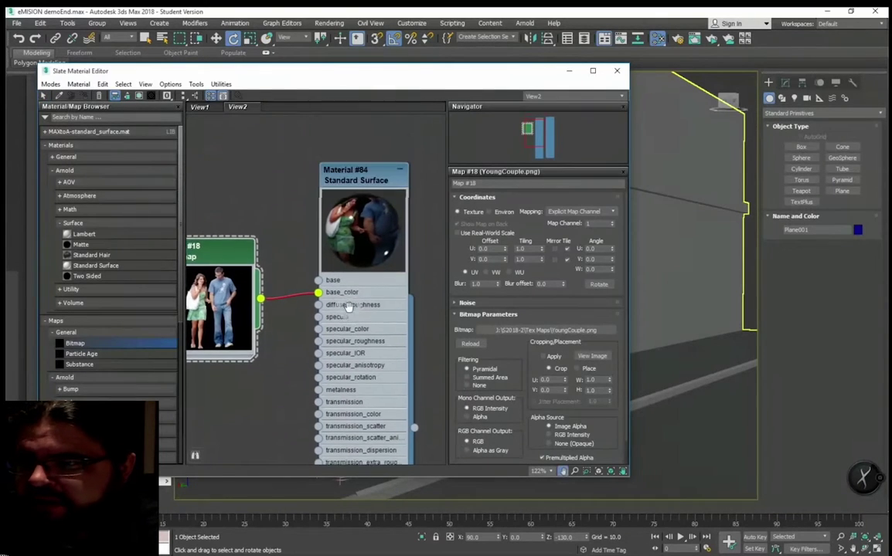
{"action": "double_click", "coordinate": [358, 165]}
{"action": "scroll", "coordinate": [356, 231], "scroll_direction": "down", "scroll_amount": 1}
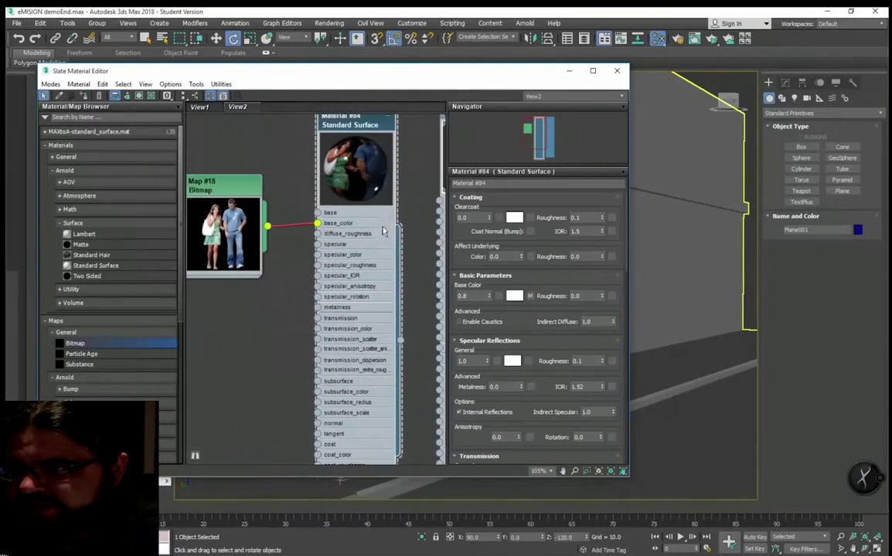
{"action": "middle_click_drag", "start_coordinate": [347, 155], "coordinate": [379, 143]}
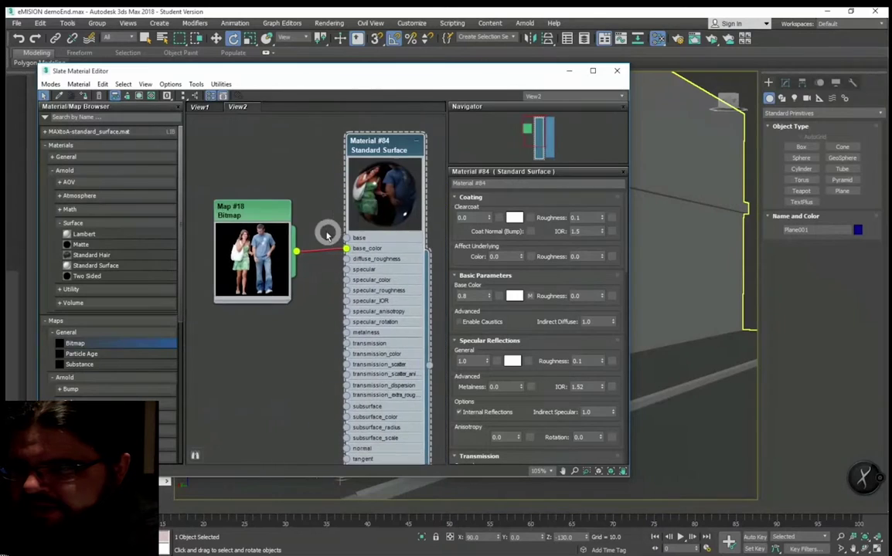
{"action": "double_click", "coordinate": [259, 205]}
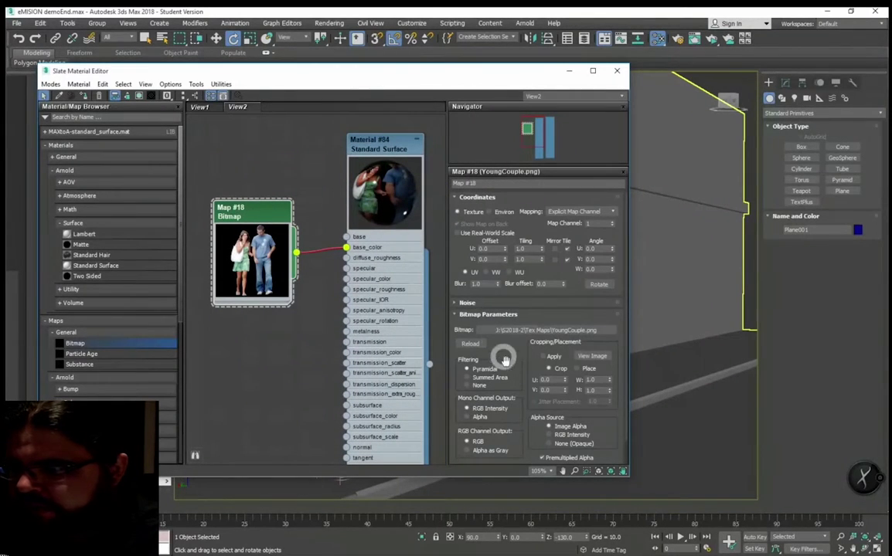
{"action": "double_click", "coordinate": [379, 145]}
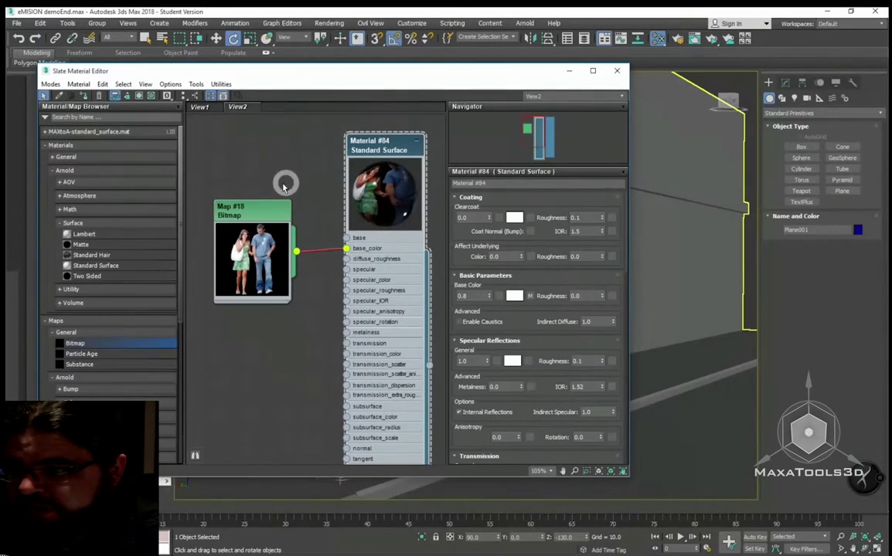
{"action": "double_click", "coordinate": [257, 219]}
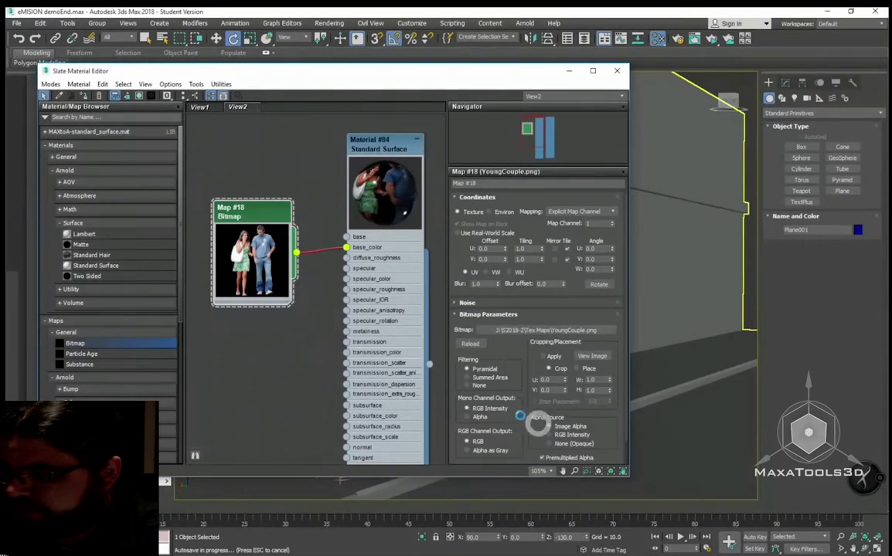
{"action": "double_click", "coordinate": [378, 151]}
{"action": "scroll", "coordinate": [378, 197], "scroll_direction": "down", "scroll_amount": 1}
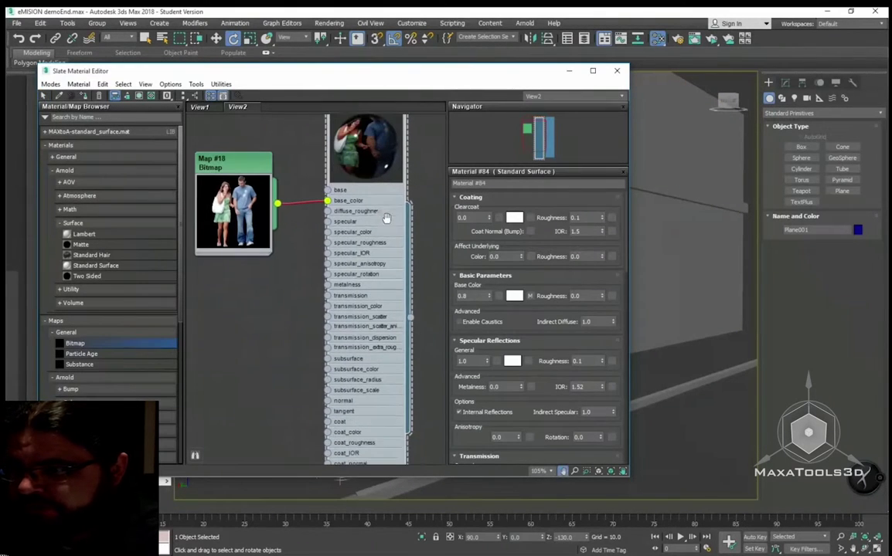
{"action": "scroll", "coordinate": [380, 247], "scroll_direction": "down", "scroll_amount": 1}
Step: Assign Material #84 to Plane001 and close the Slate Material Editor
{"action": "middle_click_drag", "start_coordinate": [378, 243], "coordinate": [371, 246]}
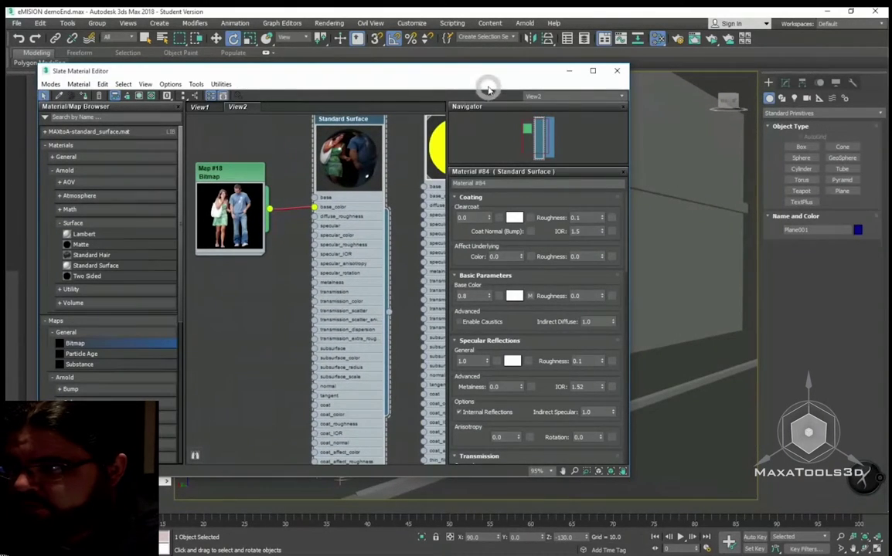
{"action": "left_click_drag", "start_coordinate": [488, 87], "coordinate": [556, 391]}
{"action": "middle_click_drag", "start_coordinate": [454, 454], "coordinate": [412, 476]}
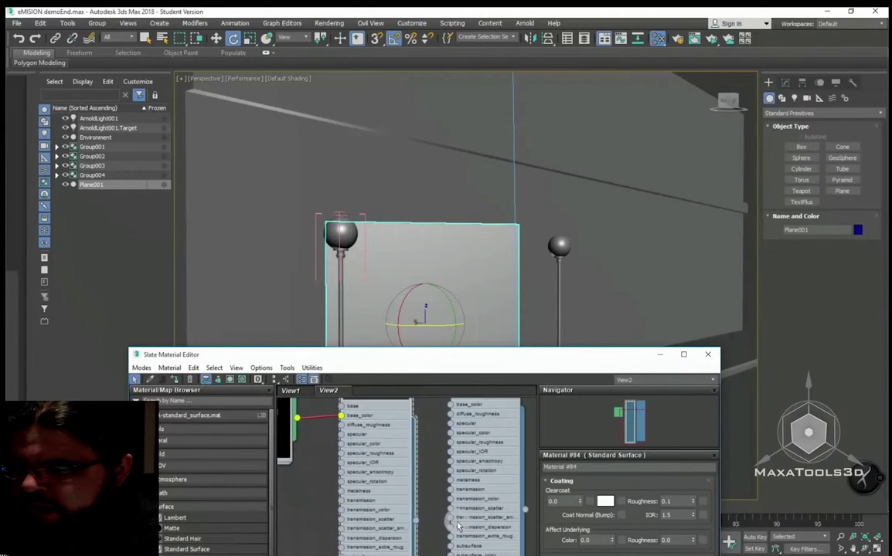
{"action": "left_click_drag", "start_coordinate": [406, 472], "coordinate": [462, 297]}
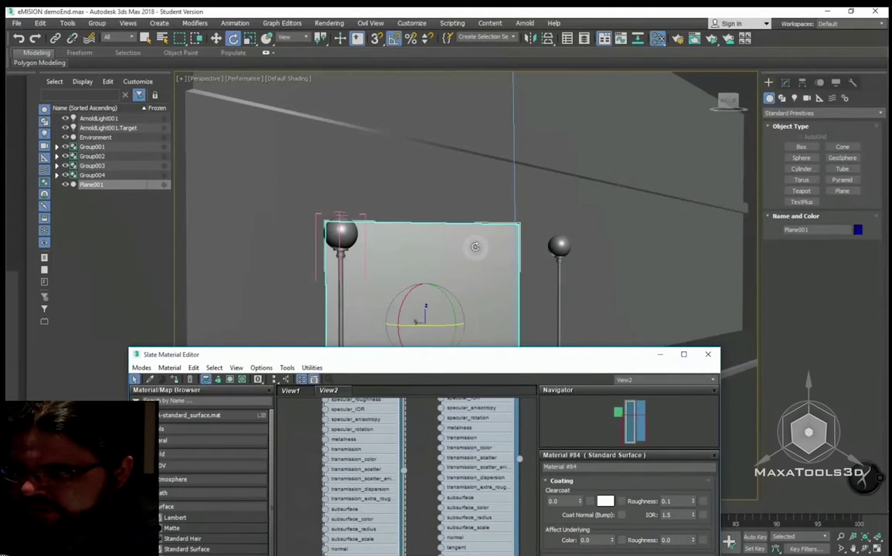
{"action": "left_click", "coordinate": [708, 354]}
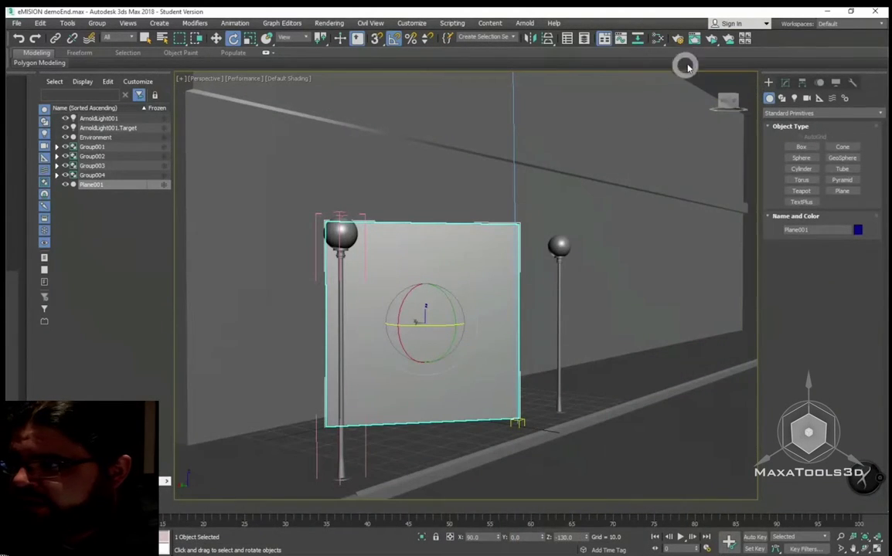
{"action": "left_click", "coordinate": [713, 40]}
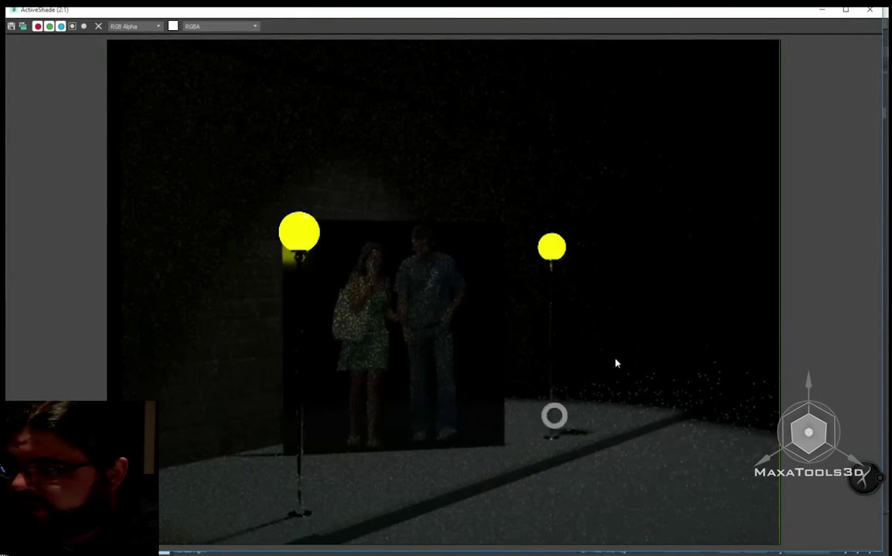
{"action": "left_click", "coordinate": [821, 9]}
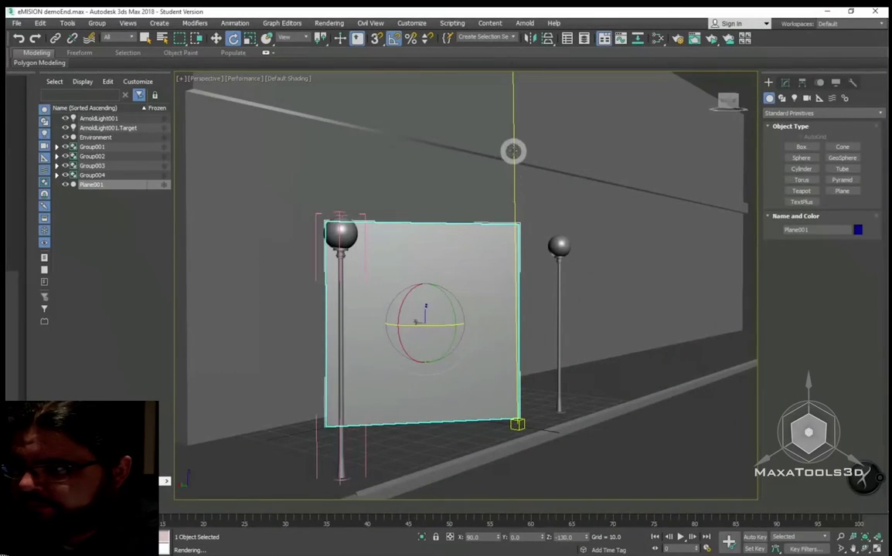
Step: Select ArnoldLight001 without its target and bring up its Intensity parameters in the Modify panel
{"action": "left_click", "coordinate": [513, 151]}
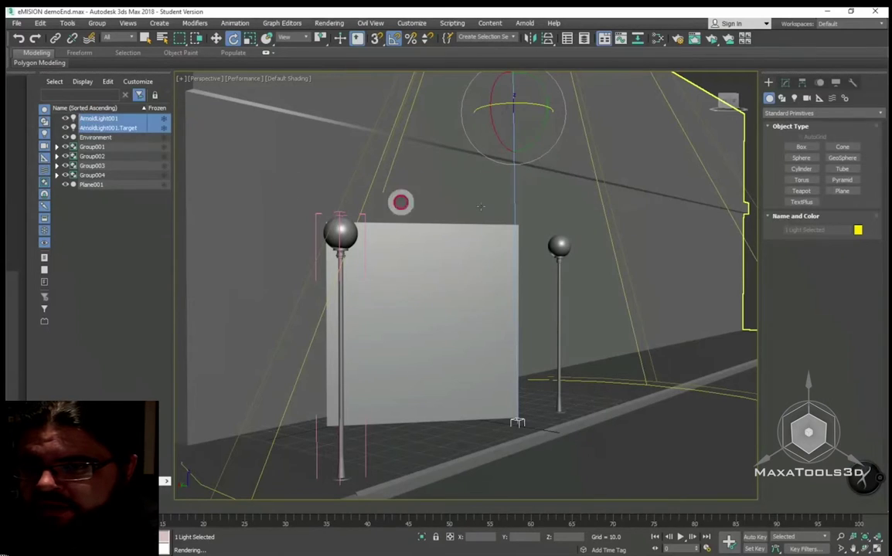
{"action": "left_click", "coordinate": [98, 117]}
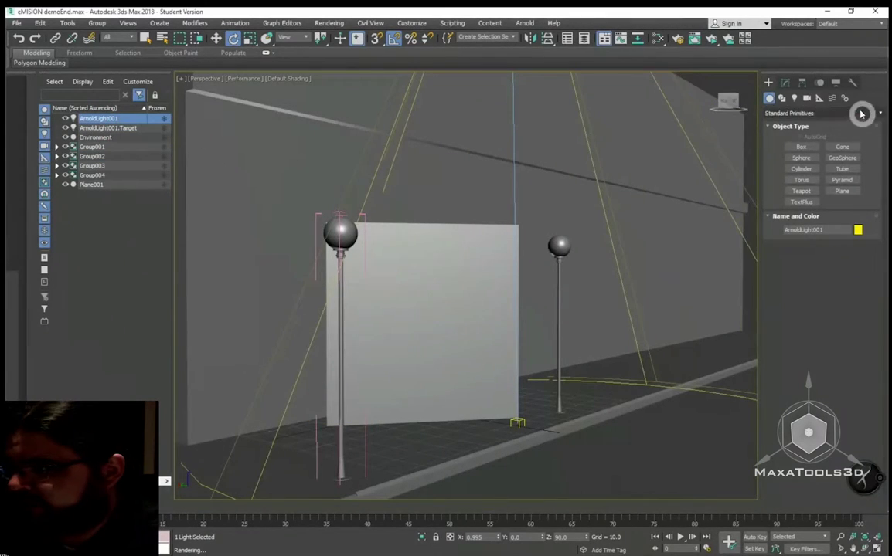
{"action": "left_click", "coordinate": [783, 84]}
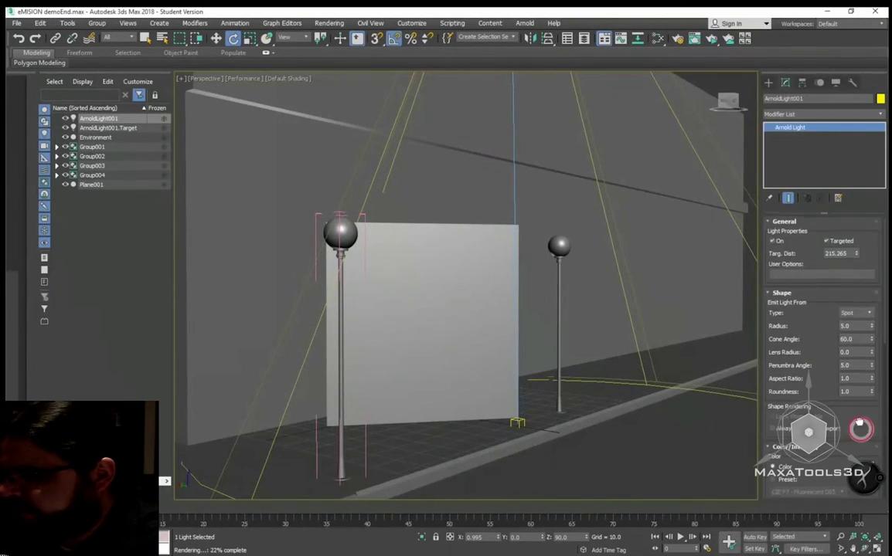
{"action": "left_click_drag", "start_coordinate": [864, 435], "coordinate": [843, 220]}
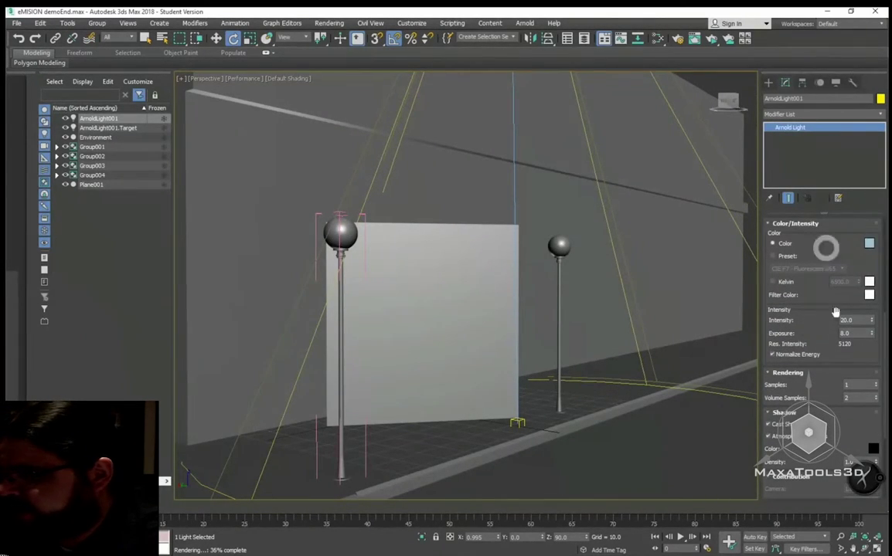
{"action": "left_click", "coordinate": [818, 477]}
{"action": "mouse_move", "coordinate": [834, 439]}
{"action": "left_mouse_down"}
{"action": "mouse_move", "coordinate": [836, 324]}
{"action": "mouse_move", "coordinate": [829, 405]}
{"action": "left_mouse_up"}
Step: Set the Arnold light intensity to 50, preview it in ActiveShade, then reselect the value
{"action": "left_click", "coordinate": [846, 288]}
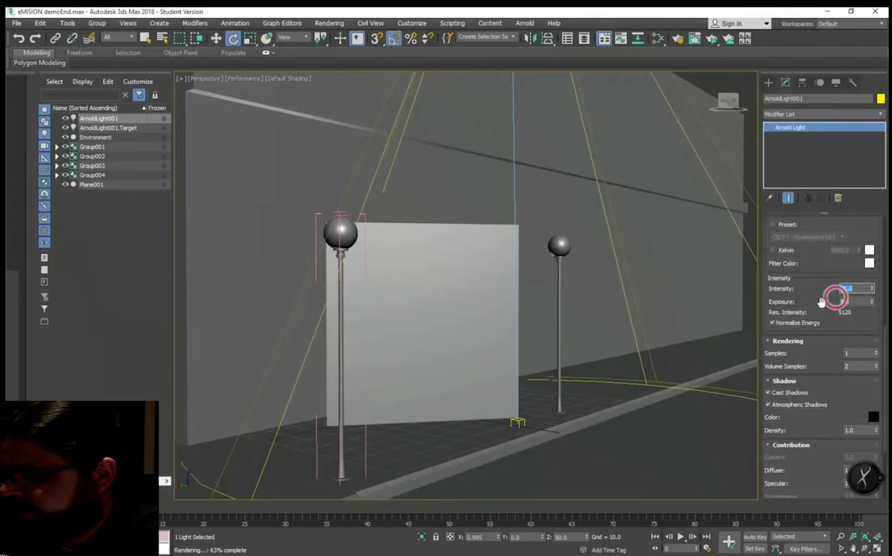
{"action": "type", "text": "50"}
{"action": "key", "text": "Return"}
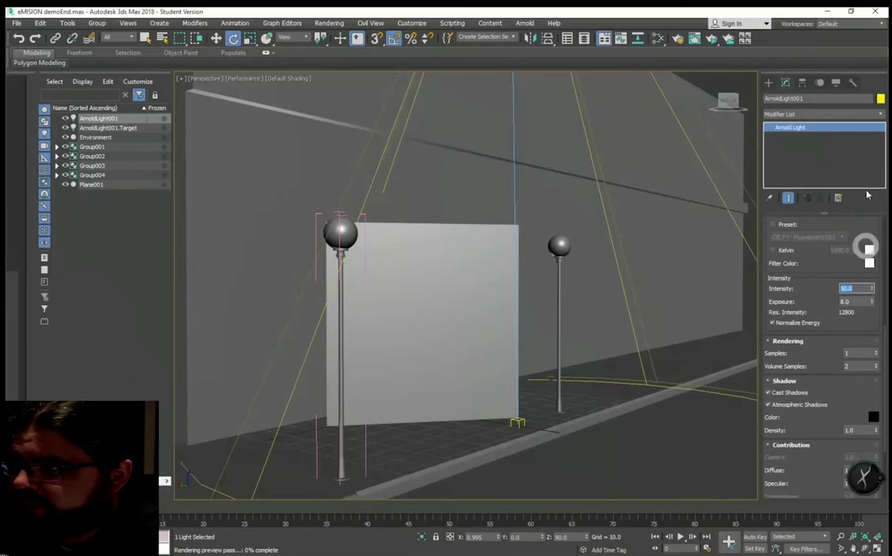
{"action": "left_click", "coordinate": [695, 77]}
{"action": "left_click", "coordinate": [710, 37]}
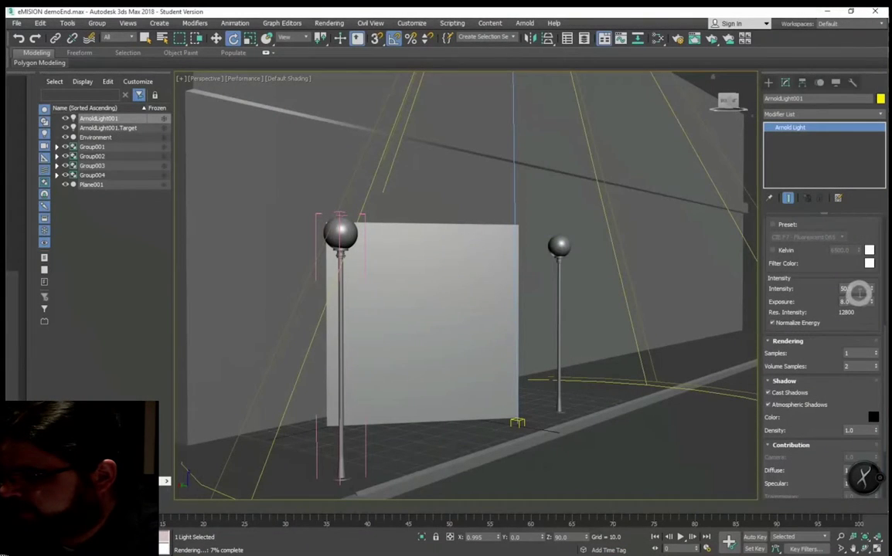
{"action": "double_click", "coordinate": [854, 289]}
{"action": "type", "text": "100"}
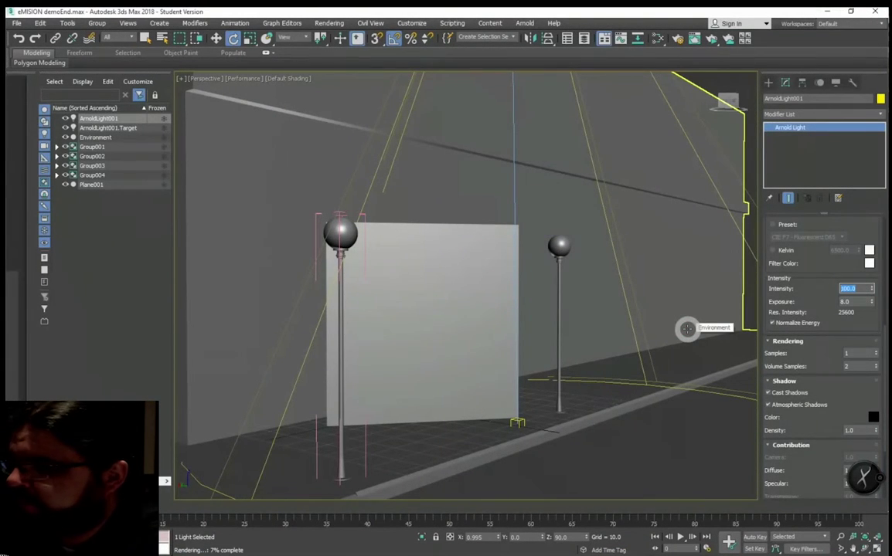
Step: Check the brighter couple in an ActiveShade render, close it, and open Schematic View
{"action": "left_click", "coordinate": [709, 51]}
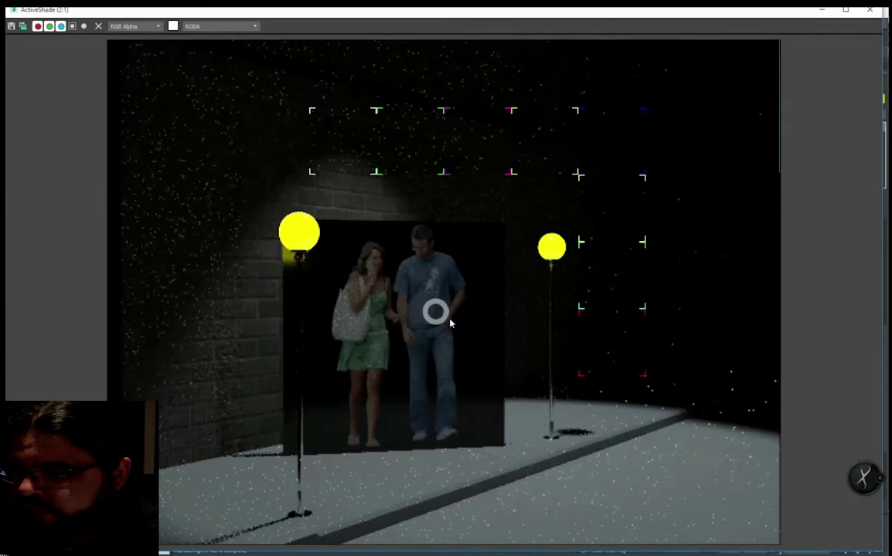
{"action": "left_click", "coordinate": [874, 11]}
{"action": "left_click", "coordinate": [648, 42]}
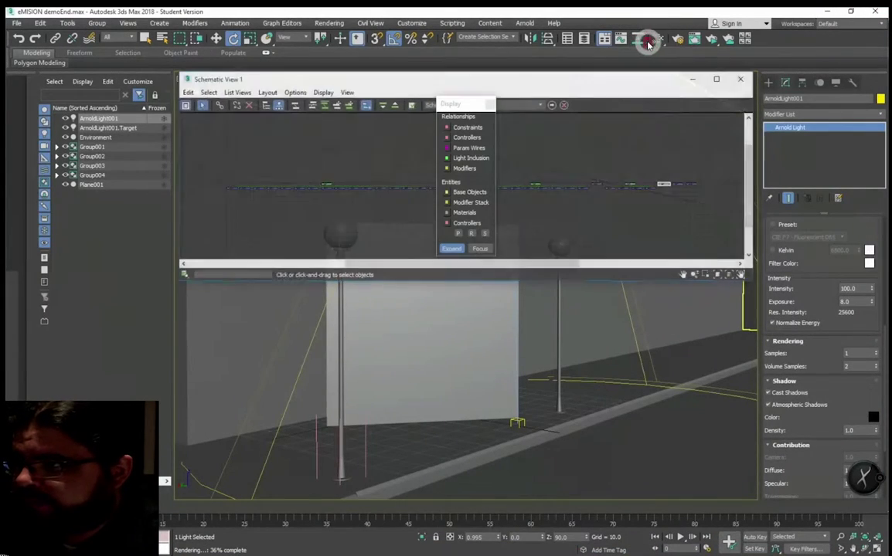
Step: Swap Schematic View for the Slate Material Editor and frame the material nodes
{"action": "left_click", "coordinate": [648, 42]}
{"action": "left_click", "coordinate": [662, 38]}
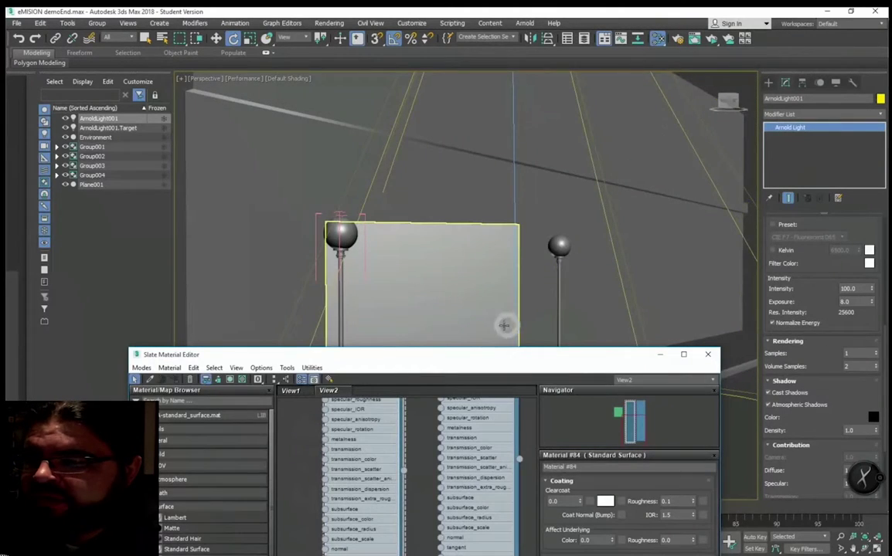
{"action": "left_click_drag", "start_coordinate": [471, 364], "coordinate": [528, 101]}
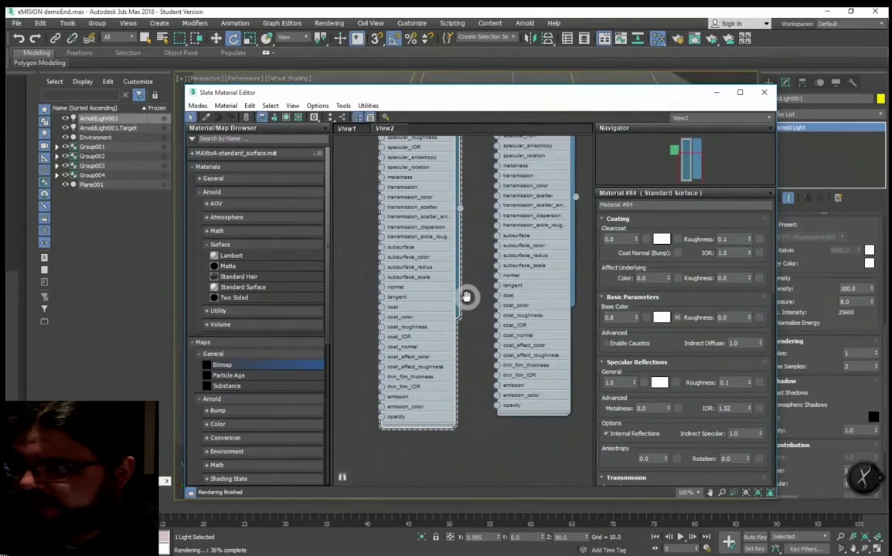
{"action": "scroll", "coordinate": [468, 309], "scroll_direction": "down", "scroll_amount": 3}
{"action": "middle_click_drag", "start_coordinate": [444, 249], "coordinate": [450, 268]}
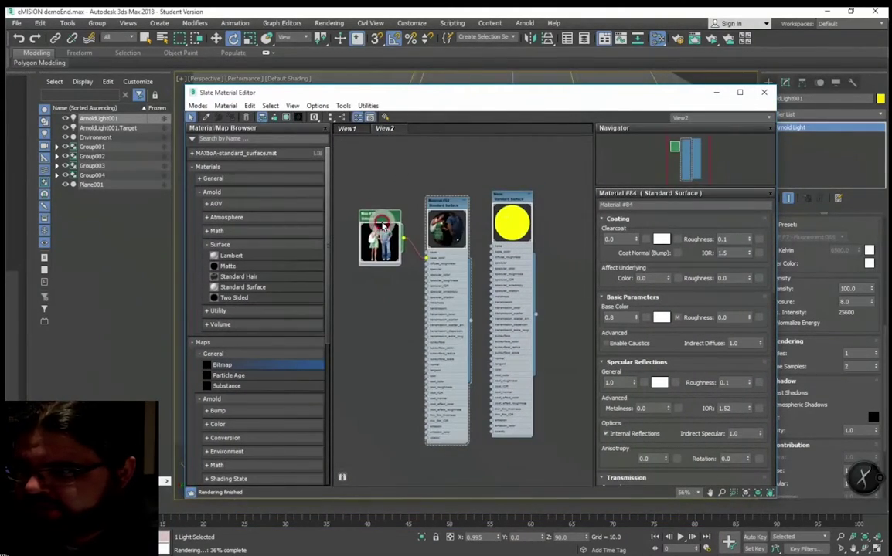
{"action": "scroll", "coordinate": [424, 273], "scroll_direction": "up", "scroll_amount": 2}
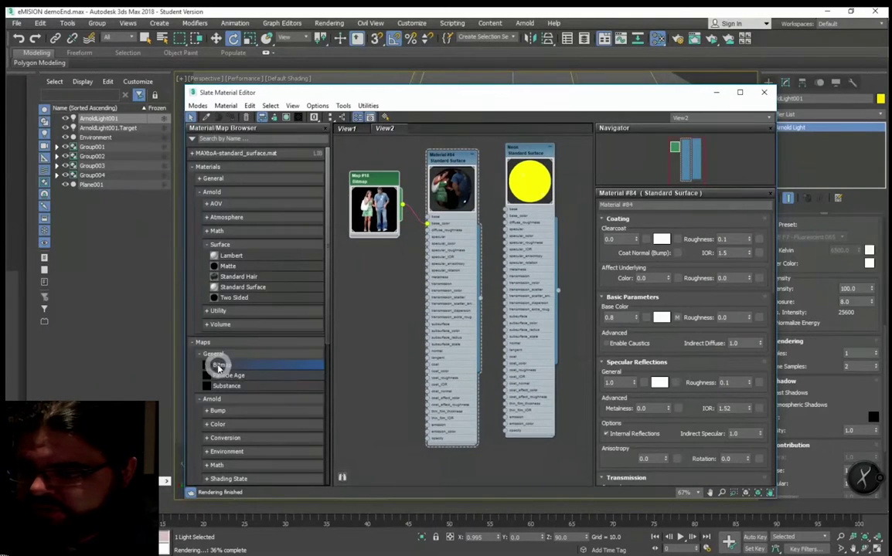
Step: Add a new Bitmap node (Map #19) loaded with YoungCouple.png
{"action": "left_click_drag", "start_coordinate": [219, 364], "coordinate": [363, 304]}
{"action": "scroll", "coordinate": [295, 243], "scroll_direction": "down", "scroll_amount": 3}
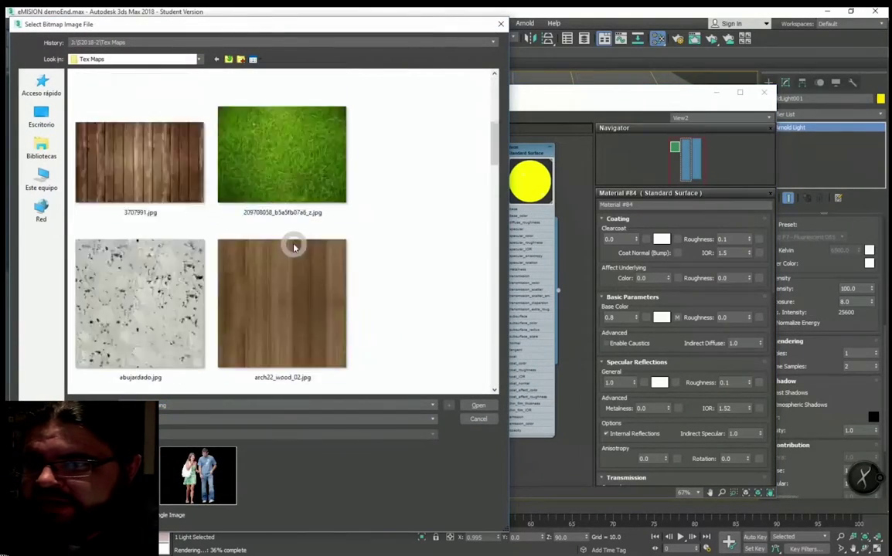
{"action": "scroll", "coordinate": [295, 243], "scroll_direction": "down", "scroll_amount": 3}
{"action": "scroll", "coordinate": [294, 243], "scroll_direction": "down", "scroll_amount": 3}
{"action": "scroll", "coordinate": [294, 246], "scroll_direction": "down", "scroll_amount": 2}
{"action": "scroll", "coordinate": [294, 246], "scroll_direction": "up", "scroll_amount": 2}
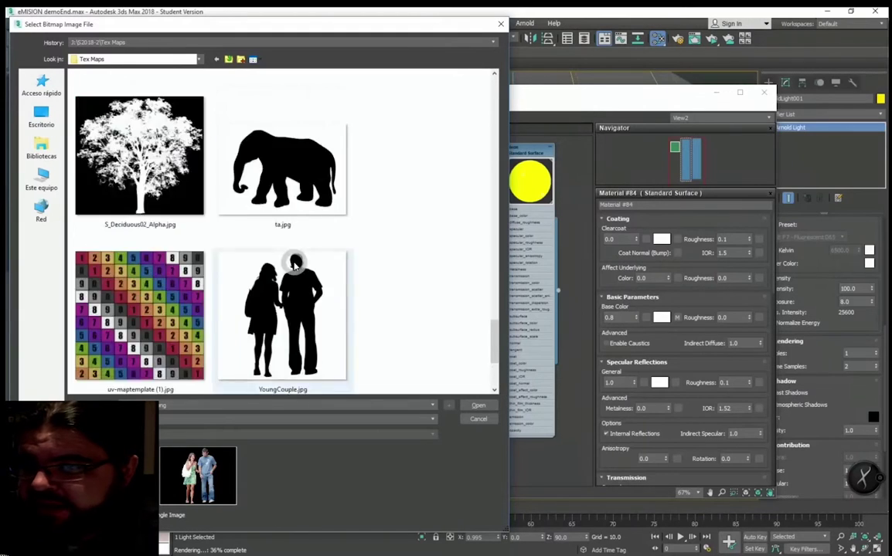
{"action": "scroll", "coordinate": [294, 263], "scroll_direction": "down", "scroll_amount": 2}
{"action": "left_click", "coordinate": [139, 317]}
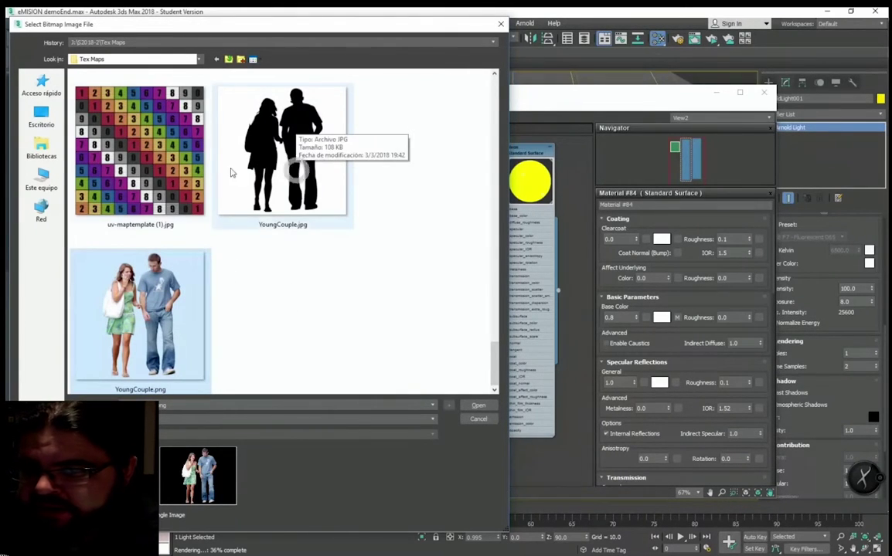
{"action": "scroll", "coordinate": [101, 280], "scroll_direction": "up", "scroll_amount": 2}
{"action": "scroll", "coordinate": [123, 282], "scroll_direction": "down", "scroll_amount": 2}
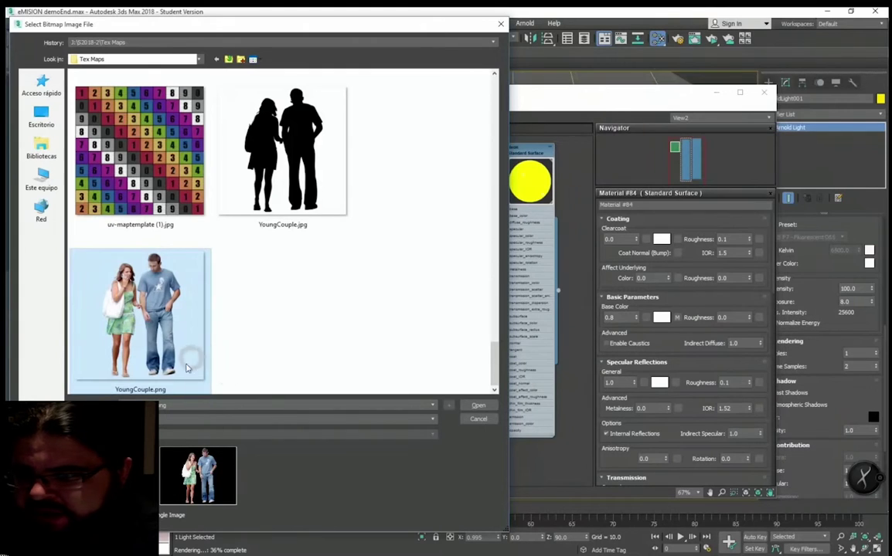
{"action": "left_click", "coordinate": [477, 406]}
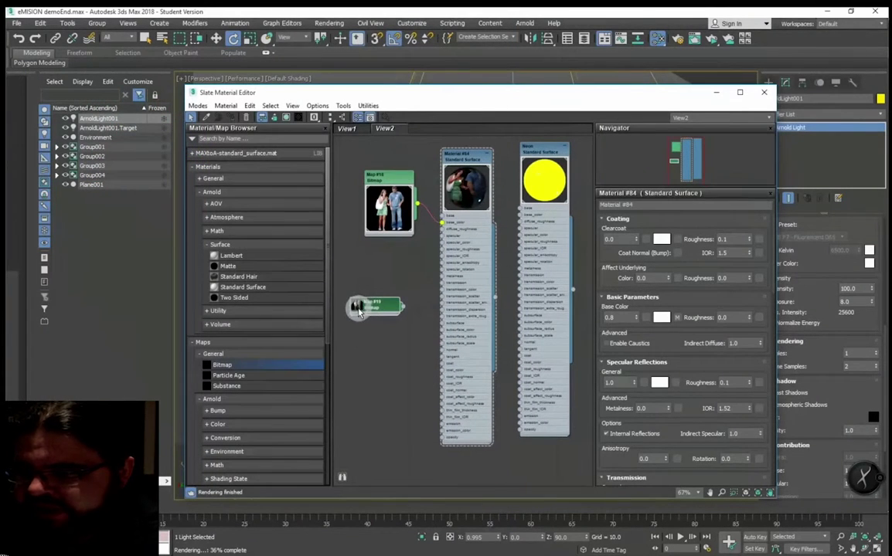
Step: Zoom in on the Map #19 bitmap node and move it lower in the node view
{"action": "scroll", "coordinate": [409, 336], "scroll_direction": "up", "scroll_amount": 3}
{"action": "scroll", "coordinate": [425, 324], "scroll_direction": "up", "scroll_amount": 2}
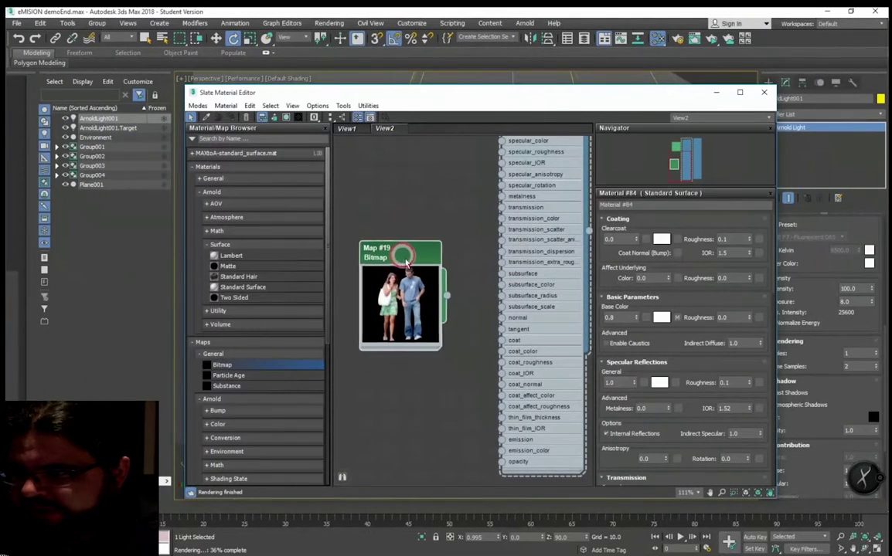
{"action": "left_click_drag", "start_coordinate": [426, 324], "coordinate": [423, 349]}
{"action": "scroll", "coordinate": [421, 340], "scroll_direction": "up", "scroll_amount": 1}
{"action": "scroll", "coordinate": [418, 330], "scroll_direction": "up", "scroll_amount": 1}
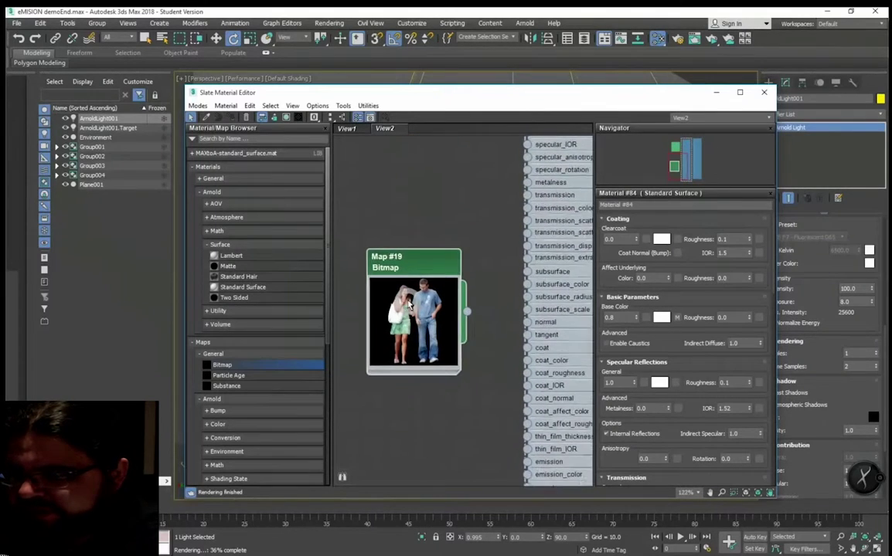
{"action": "scroll", "coordinate": [417, 331], "scroll_direction": "up", "scroll_amount": 2}
{"action": "scroll", "coordinate": [417, 330], "scroll_direction": "up", "scroll_amount": 2}
{"action": "scroll", "coordinate": [456, 313], "scroll_direction": "down", "scroll_amount": 1}
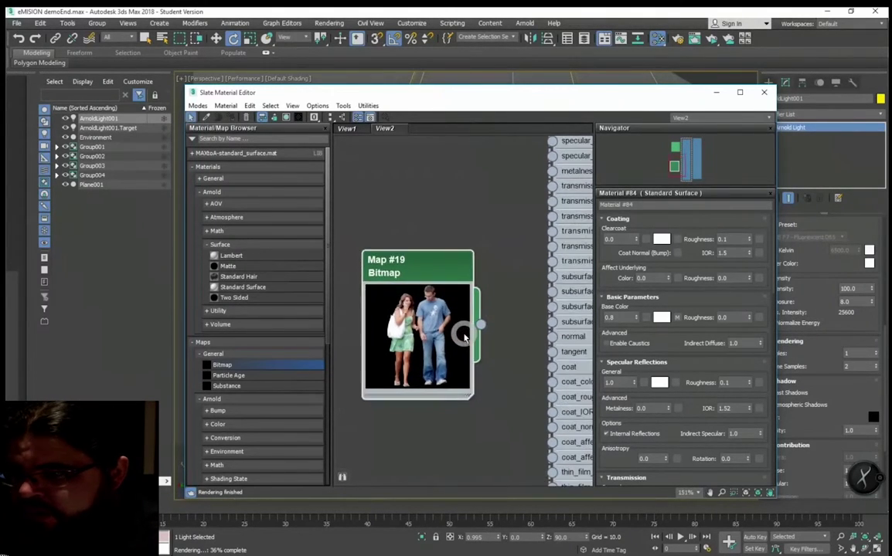
{"action": "scroll", "coordinate": [462, 325], "scroll_direction": "down", "scroll_amount": 1}
{"action": "scroll", "coordinate": [460, 328], "scroll_direction": "down", "scroll_amount": 1}
{"action": "scroll", "coordinate": [449, 324], "scroll_direction": "up", "scroll_amount": 1}
{"action": "scroll", "coordinate": [444, 320], "scroll_direction": "up", "scroll_amount": 1}
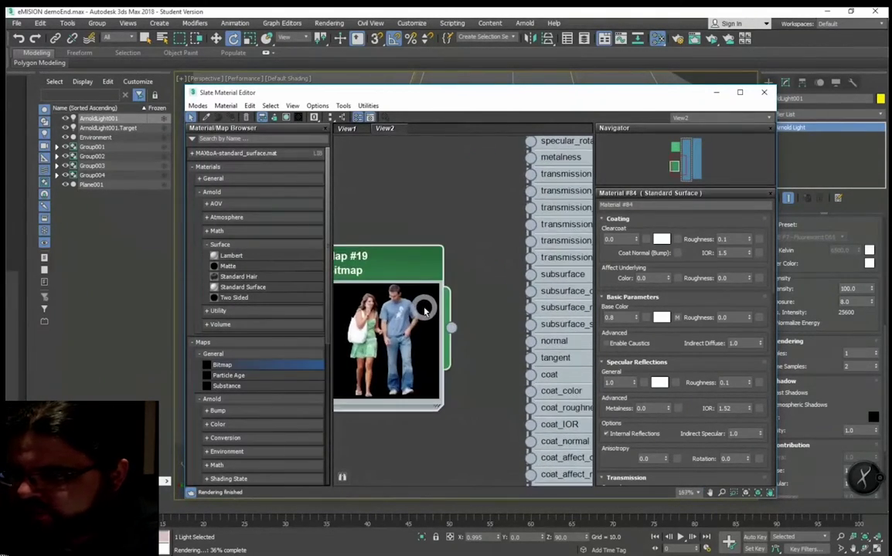
{"action": "scroll", "coordinate": [437, 313], "scroll_direction": "up", "scroll_amount": 1}
{"action": "scroll", "coordinate": [429, 305], "scroll_direction": "up", "scroll_amount": 1}
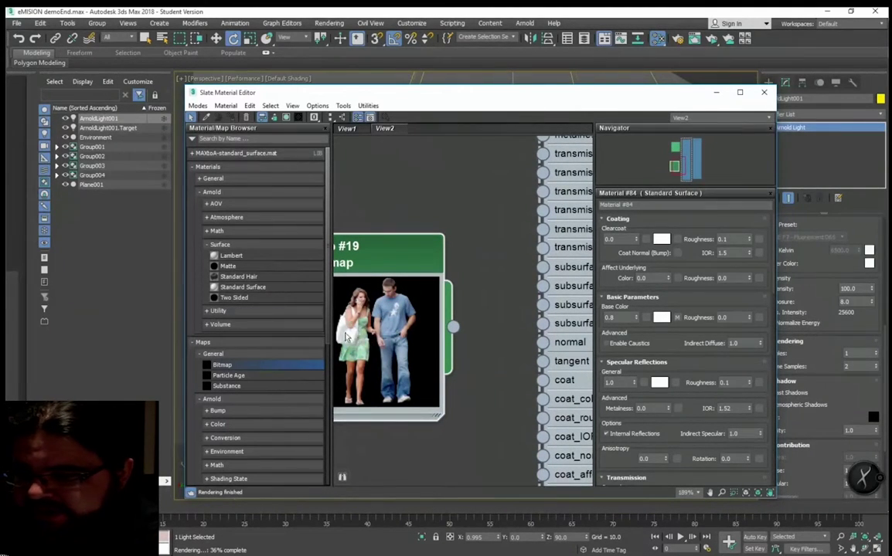
Step: Drag another Bitmap into the view, opening the picker on the YoungCouple images
{"action": "left_click_drag", "start_coordinate": [223, 369], "coordinate": [484, 258]}
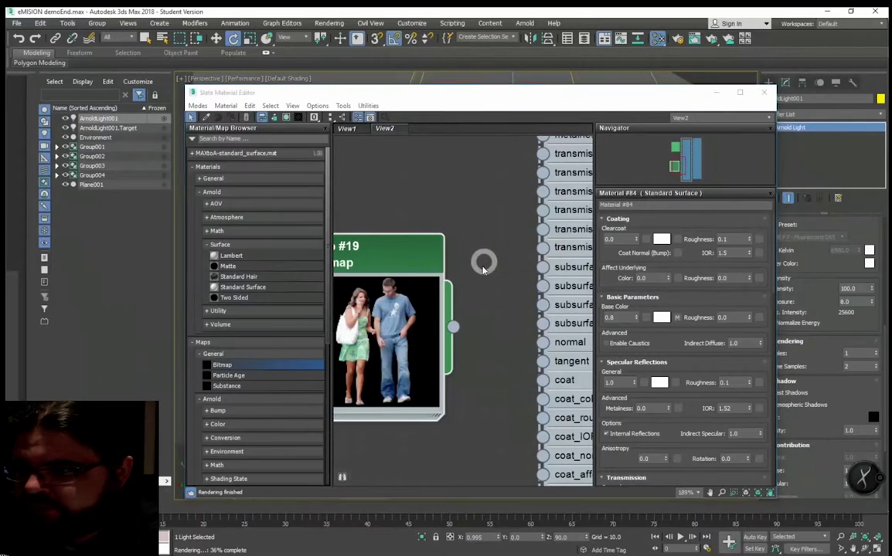
{"action": "scroll", "coordinate": [378, 277], "scroll_direction": "down", "scroll_amount": 2}
{"action": "scroll", "coordinate": [379, 276], "scroll_direction": "down", "scroll_amount": 3}
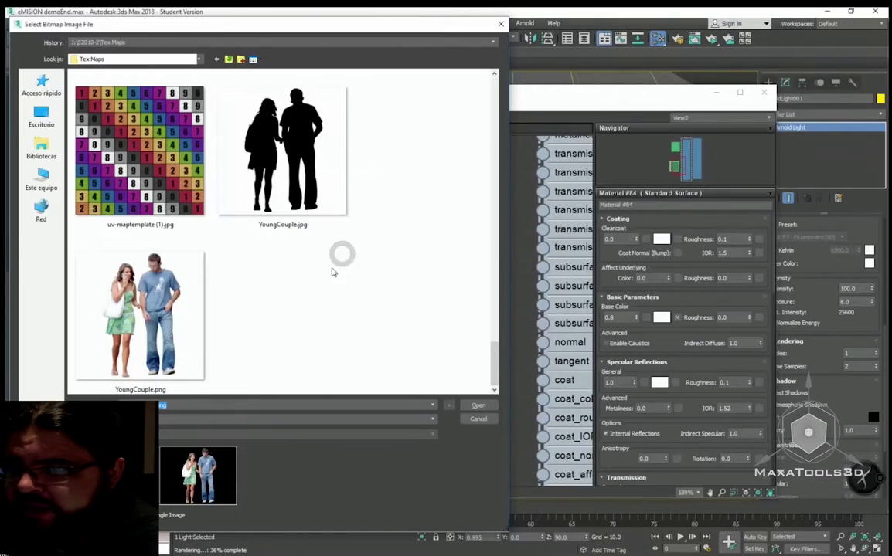
Step: Cancel the image picker and delete the empty Map #20 bitmap node
{"action": "scroll", "coordinate": [302, 246], "scroll_direction": "up", "scroll_amount": 5}
{"action": "scroll", "coordinate": [302, 246], "scroll_direction": "up", "scroll_amount": 5}
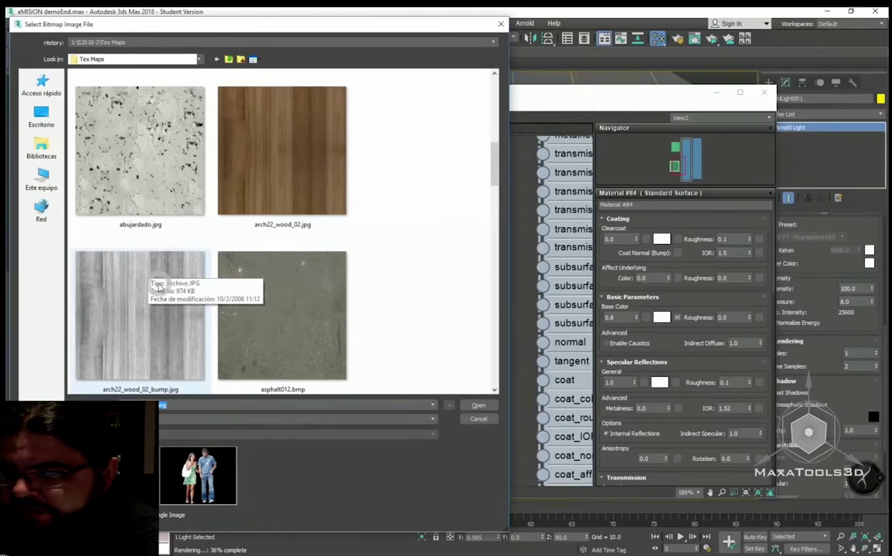
{"action": "scroll", "coordinate": [159, 287], "scroll_direction": "down", "scroll_amount": 10}
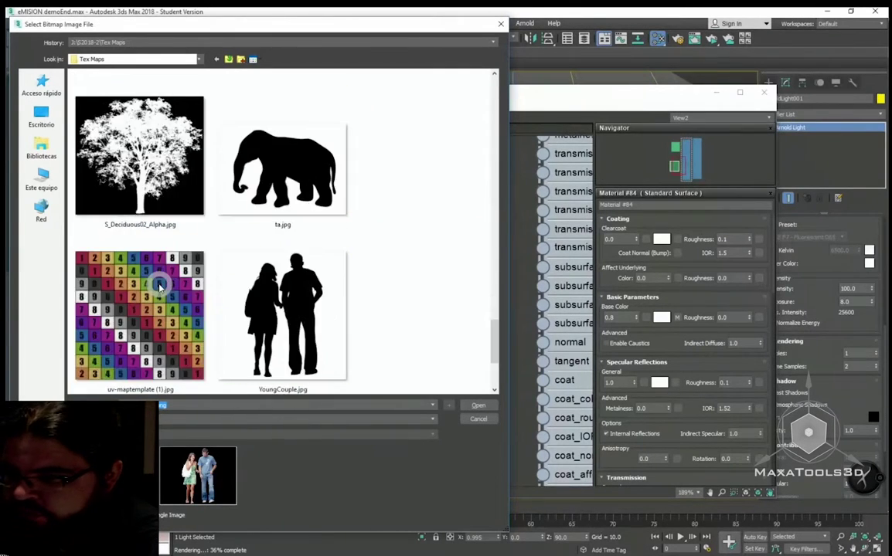
{"action": "scroll", "coordinate": [162, 274], "scroll_direction": "down", "scroll_amount": 3}
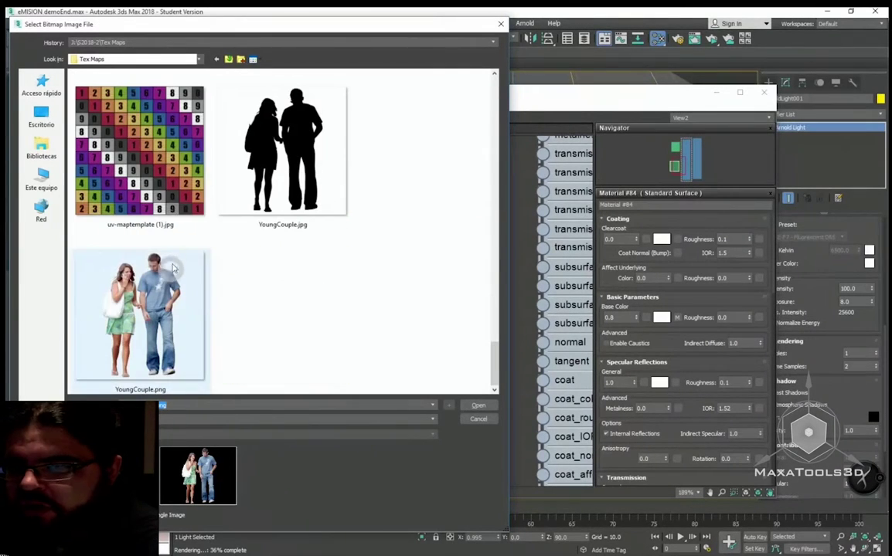
{"action": "left_click", "coordinate": [471, 423]}
{"action": "left_click", "coordinate": [484, 201]}
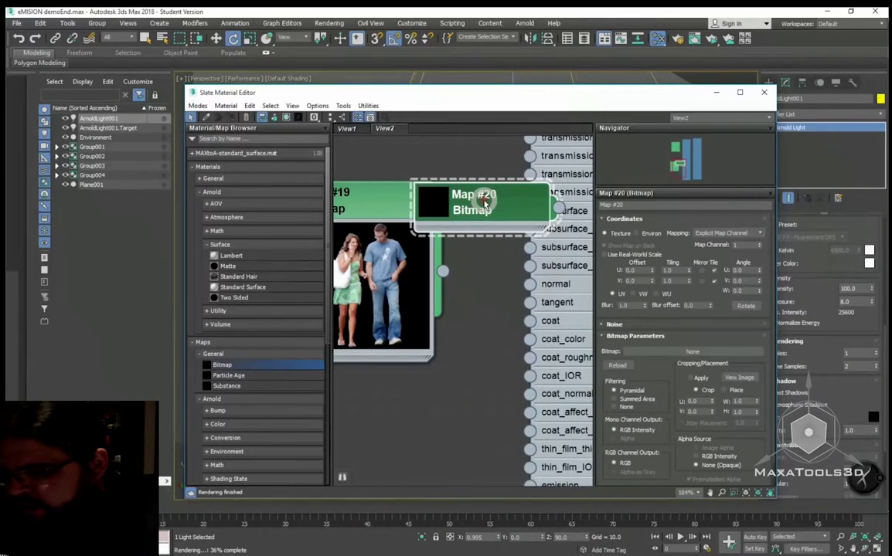
{"action": "key", "text": "Delete"}
{"action": "scroll", "coordinate": [462, 269], "scroll_direction": "down", "scroll_amount": 2}
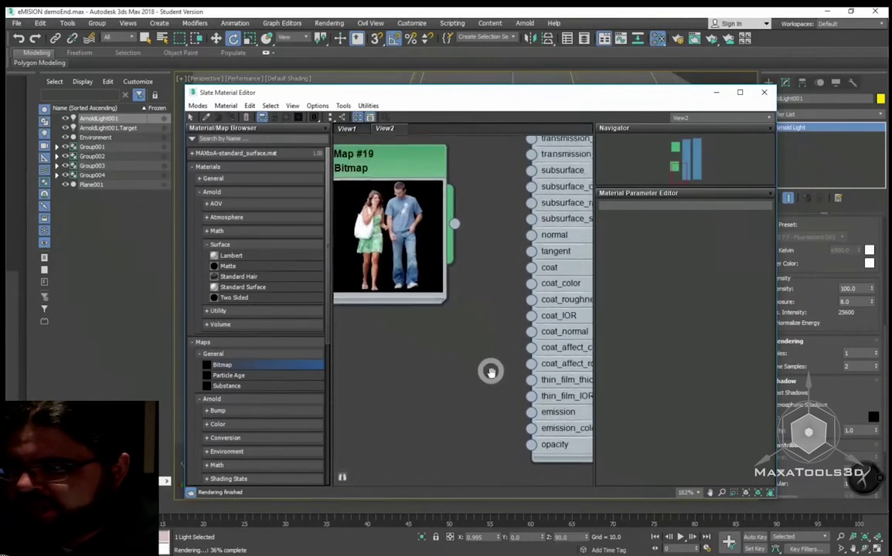
Step: Wire Map #19 into Material #84's opacity, close the editor, and start ActiveShade
{"action": "mouse_move", "coordinate": [426, 337]}
{"action": "left_mouse_down"}
{"action": "mouse_move", "coordinate": [434, 357]}
{"action": "mouse_move", "coordinate": [497, 371]}
{"action": "left_mouse_up"}
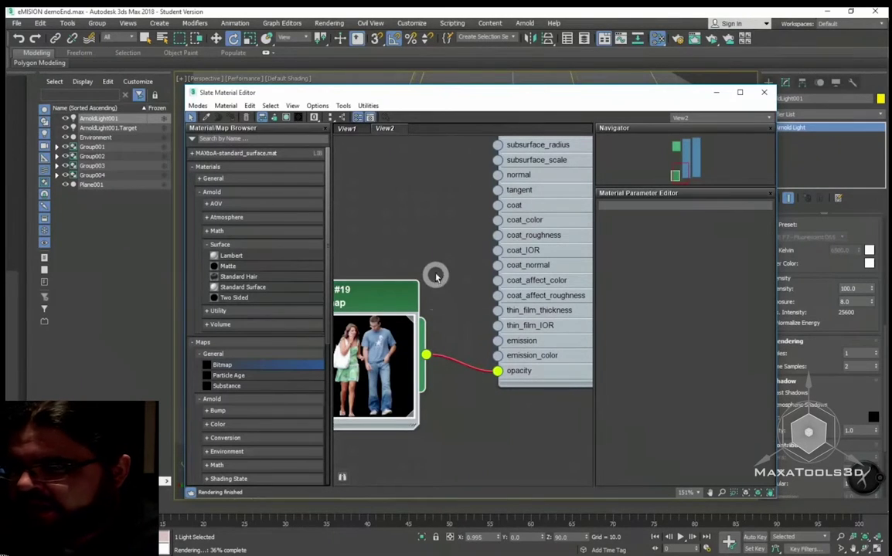
{"action": "scroll", "coordinate": [458, 296], "scroll_direction": "down", "scroll_amount": 1}
{"action": "double_click", "coordinate": [379, 323]}
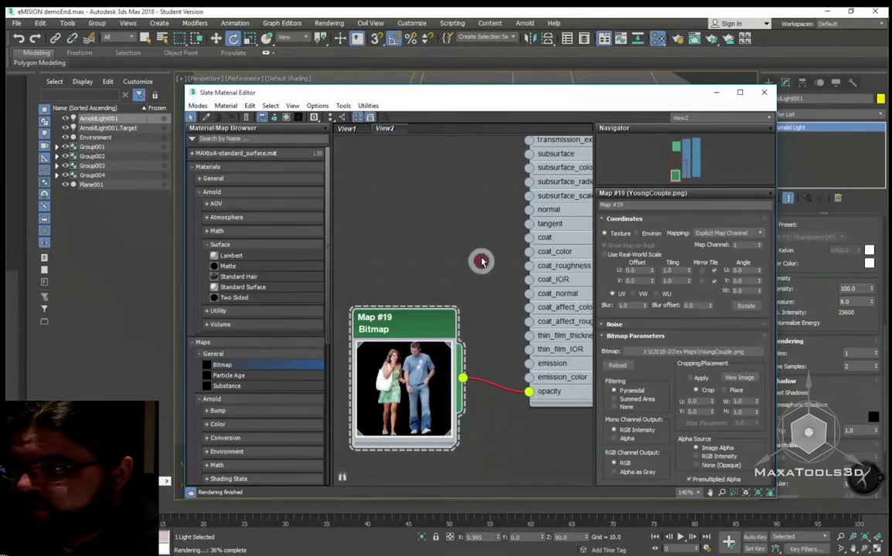
{"action": "left_click", "coordinate": [762, 91]}
{"action": "left_click", "coordinate": [644, 37]}
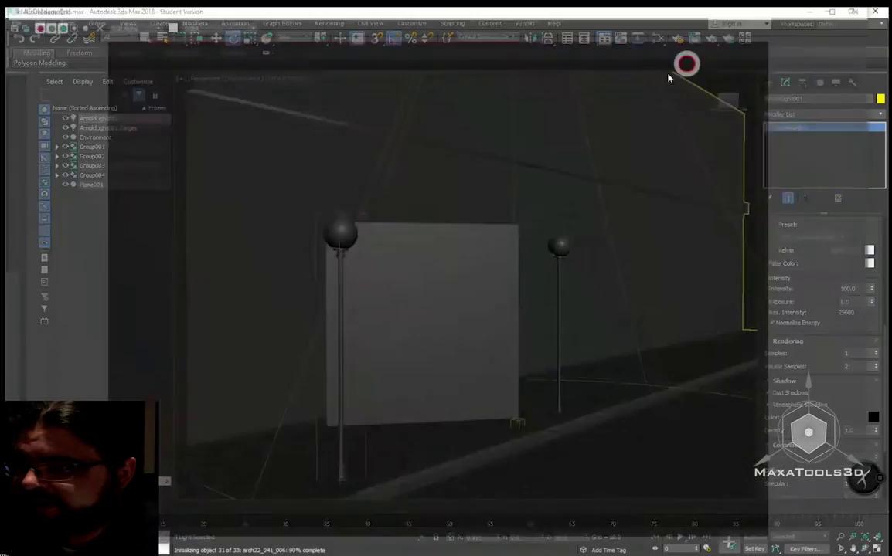
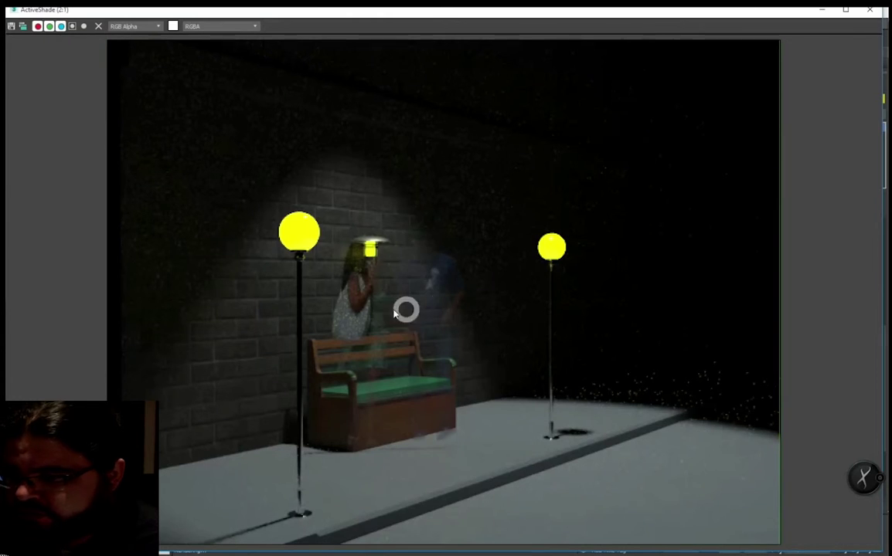
Step: Dismiss the ActiveShade render and open the Slate Material Editor
{"action": "double_click", "coordinate": [816, 12]}
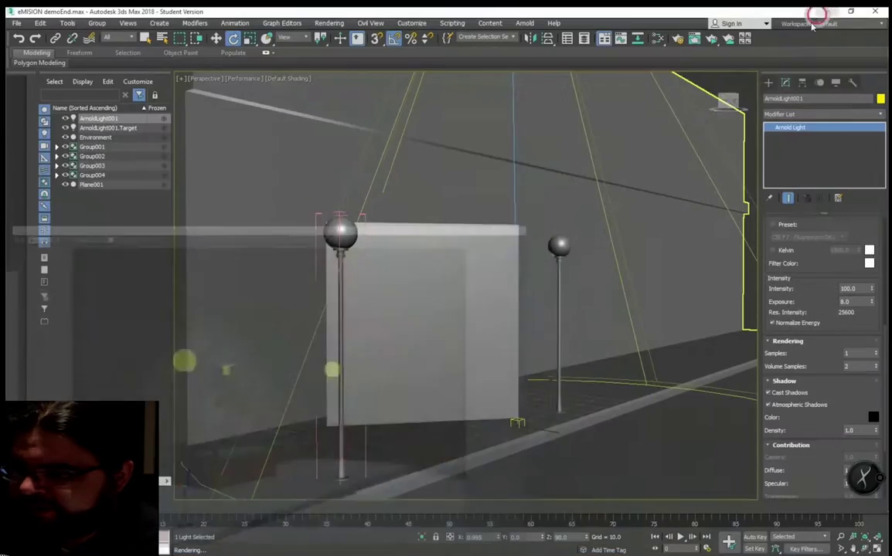
{"action": "left_click", "coordinate": [826, 11]}
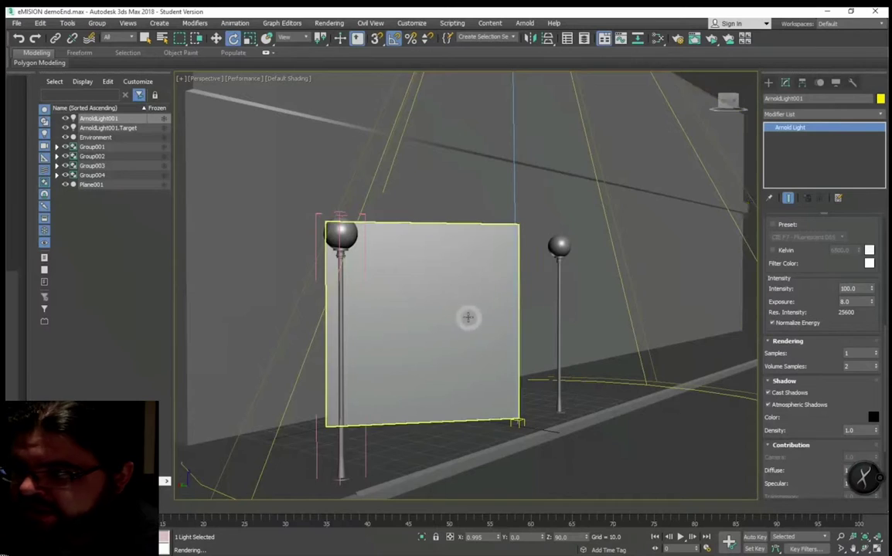
{"action": "left_click", "coordinate": [658, 37]}
{"action": "scroll", "coordinate": [454, 268], "scroll_direction": "up", "scroll_amount": 1}
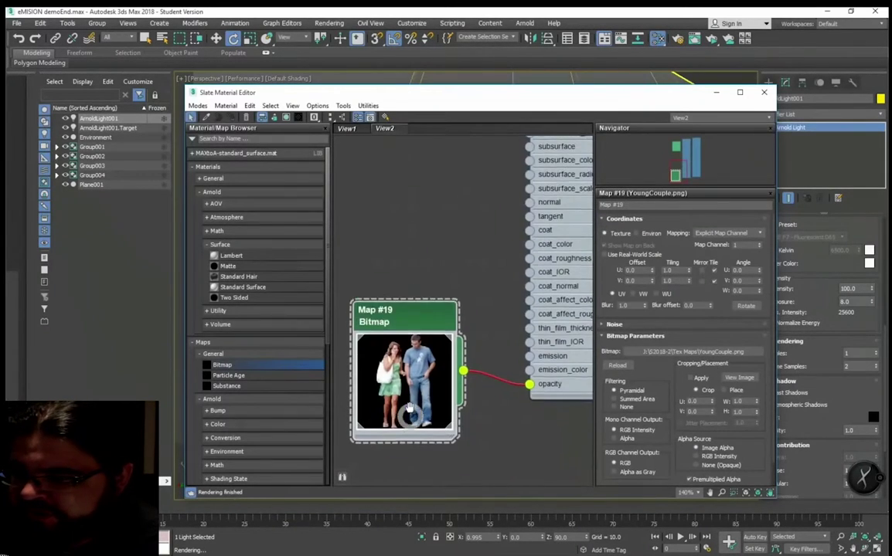
{"action": "scroll", "coordinate": [444, 278], "scroll_direction": "up", "scroll_amount": 1}
{"action": "scroll", "coordinate": [432, 292], "scroll_direction": "up", "scroll_amount": 1}
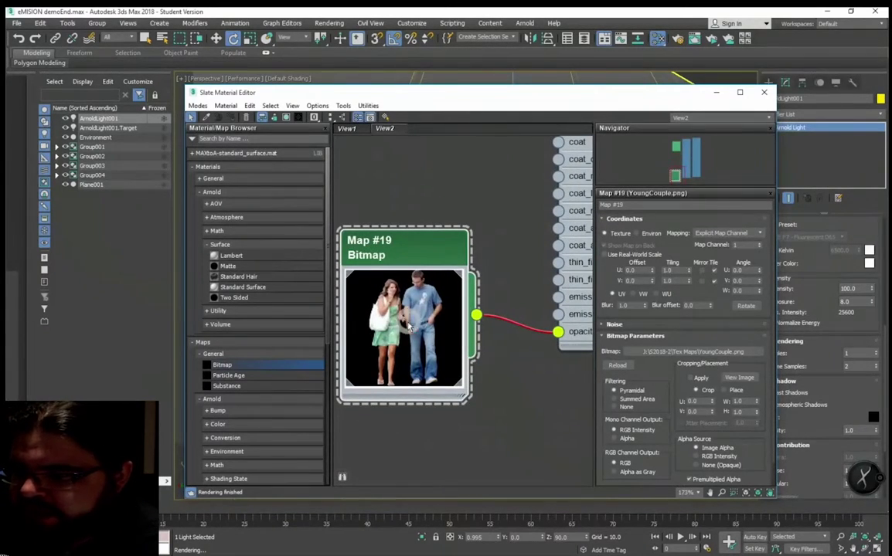
{"action": "scroll", "coordinate": [394, 344], "scroll_direction": "down", "scroll_amount": 1}
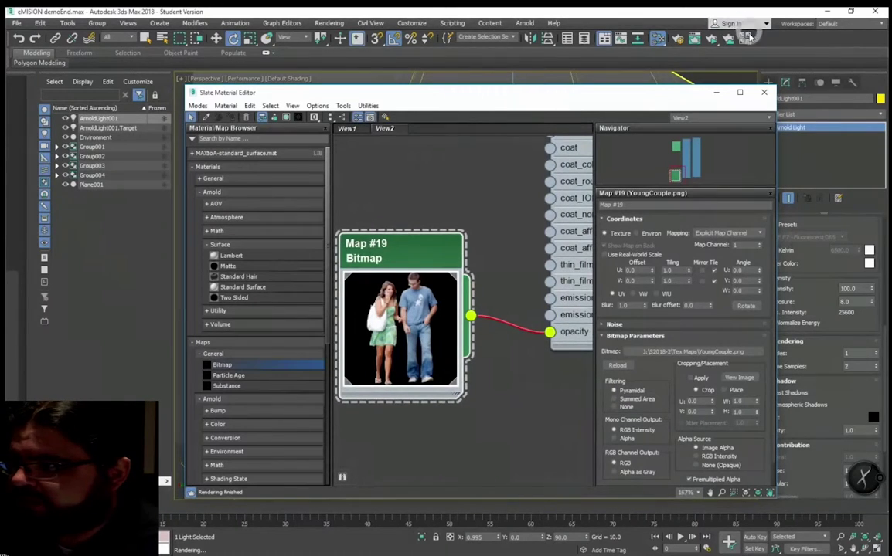
Step: Run a quick ActiveShade check, then recentre the node view on the opacity bitmap node
{"action": "left_click", "coordinate": [711, 39]}
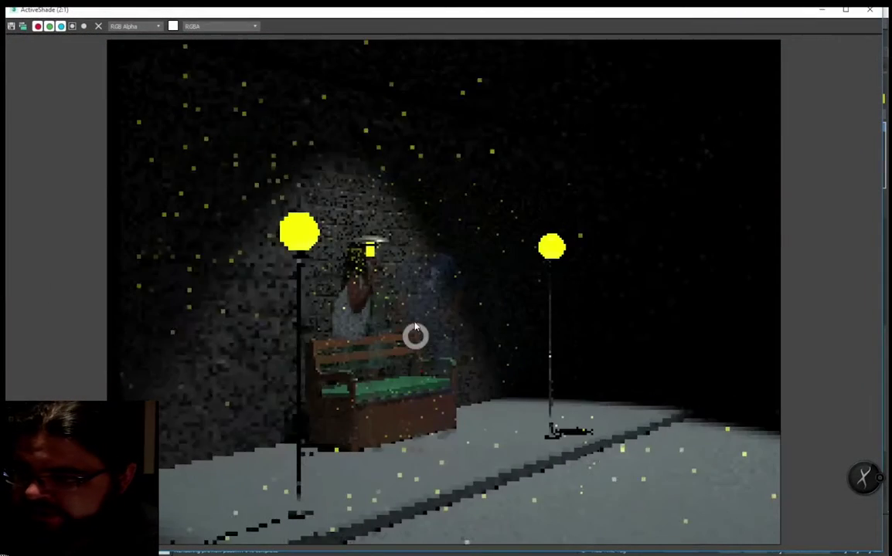
{"action": "left_click", "coordinate": [869, 9]}
{"action": "left_click", "coordinate": [410, 257]}
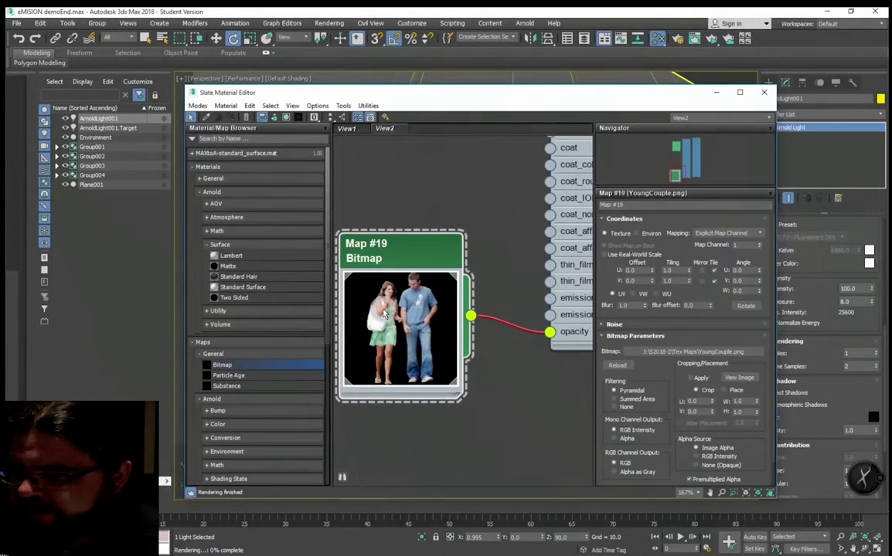
{"action": "middle_click_drag", "start_coordinate": [436, 333], "coordinate": [430, 319]}
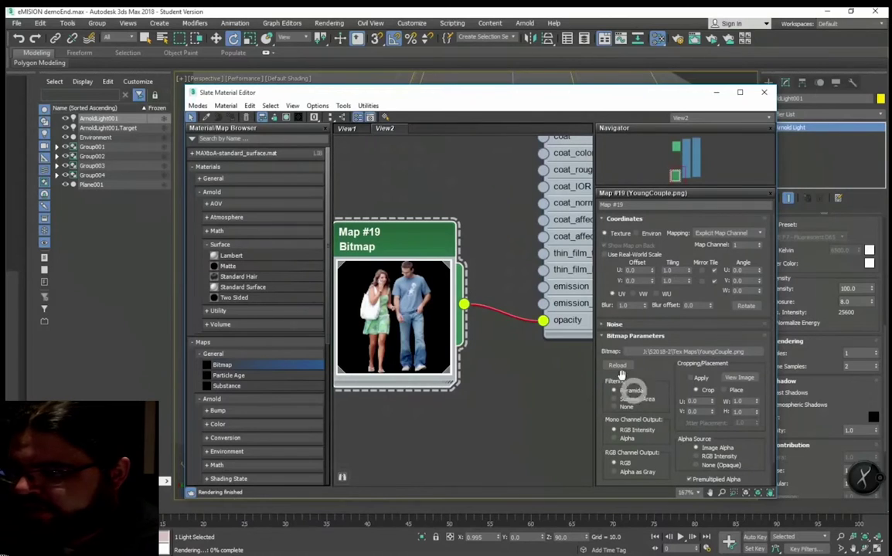
{"action": "scroll", "coordinate": [501, 319], "scroll_direction": "down", "scroll_amount": 1}
{"action": "middle_click_drag", "start_coordinate": [410, 241], "coordinate": [409, 315]}
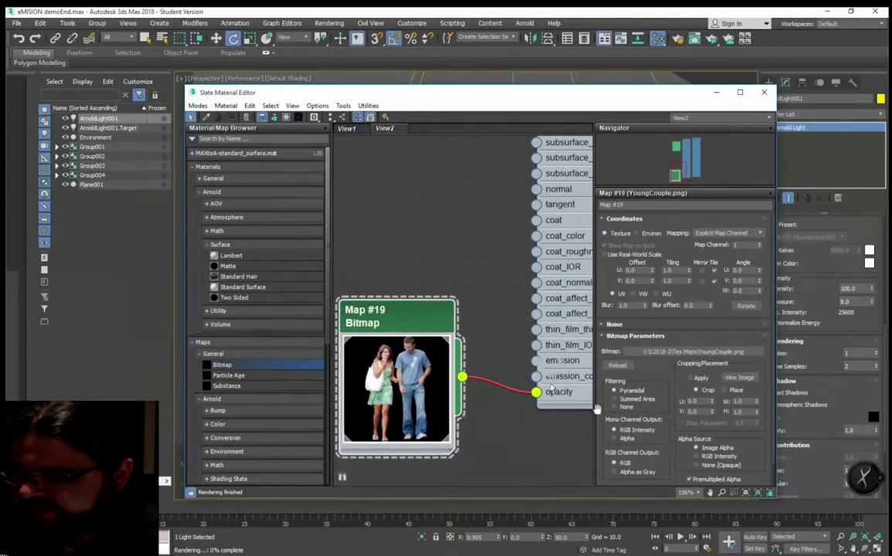
Step: Frame the whole material node with its YoungCouple.png bitmaps on base_color and opacity
{"action": "middle_click_drag", "start_coordinate": [379, 160], "coordinate": [437, 410]}
{"action": "scroll", "coordinate": [437, 409], "scroll_direction": "down", "scroll_amount": 1}
{"action": "scroll", "coordinate": [445, 307], "scroll_direction": "down", "scroll_amount": 3}
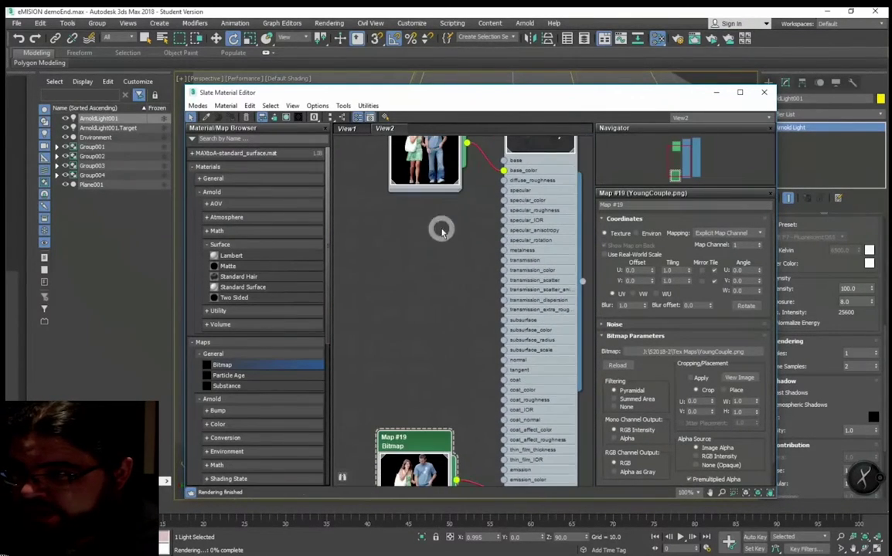
{"action": "mouse_move", "coordinate": [442, 224]}
{"action": "middle_mouse_down"}
{"action": "mouse_move", "coordinate": [446, 342]}
{"action": "mouse_move", "coordinate": [483, 277]}
{"action": "middle_mouse_up"}
{"action": "scroll", "coordinate": [482, 277], "scroll_direction": "up", "scroll_amount": 1}
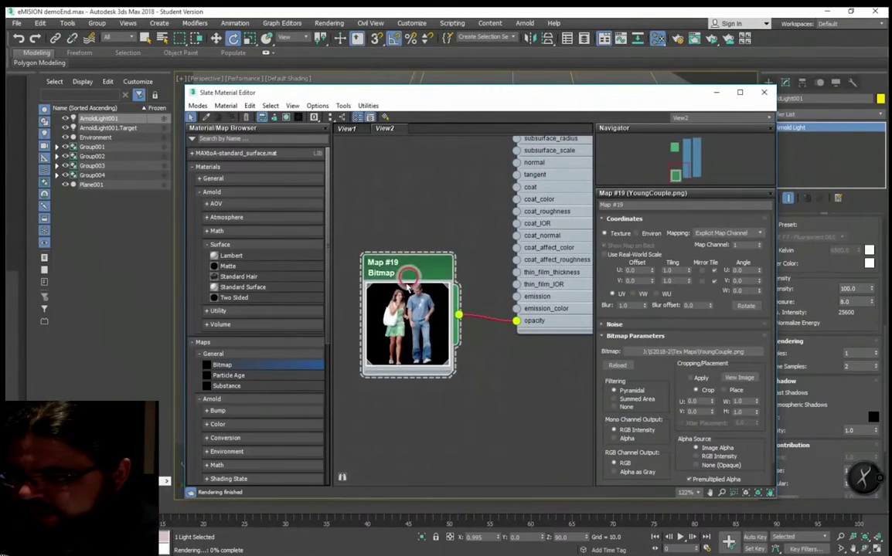
{"action": "scroll", "coordinate": [672, 442], "scroll_direction": "down", "scroll_amount": 1}
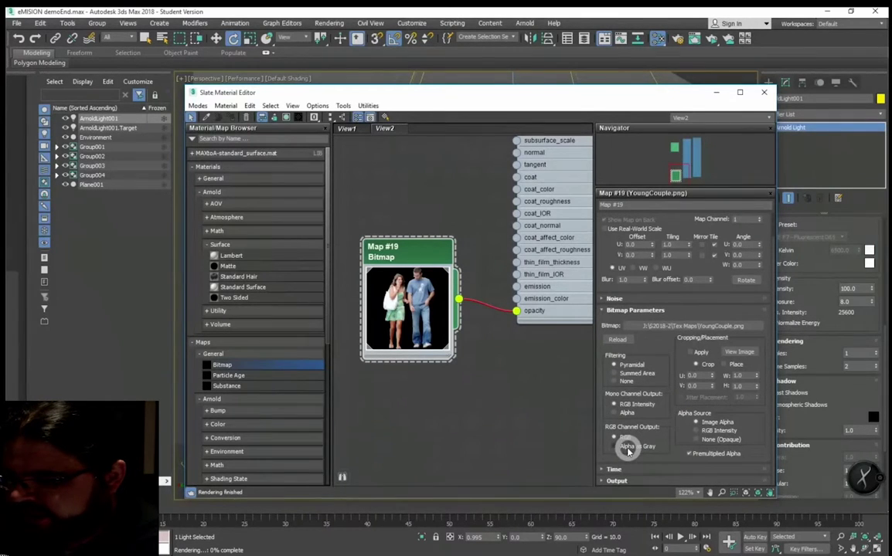
Step: Set the couple bitmap's RGB Channel Output to Alpha as Gray
{"action": "left_click", "coordinate": [625, 447]}
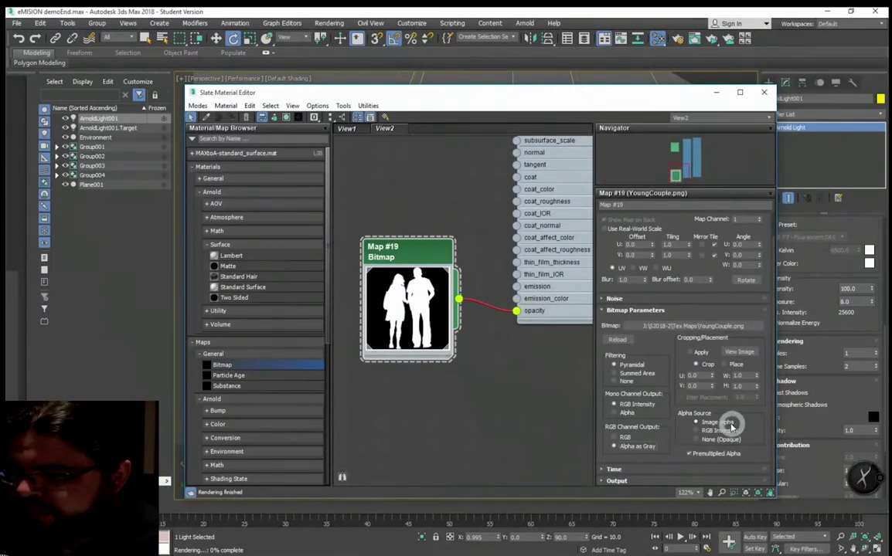
{"action": "scroll", "coordinate": [415, 286], "scroll_direction": "up", "scroll_amount": 2}
{"action": "scroll", "coordinate": [425, 274], "scroll_direction": "up", "scroll_amount": 1}
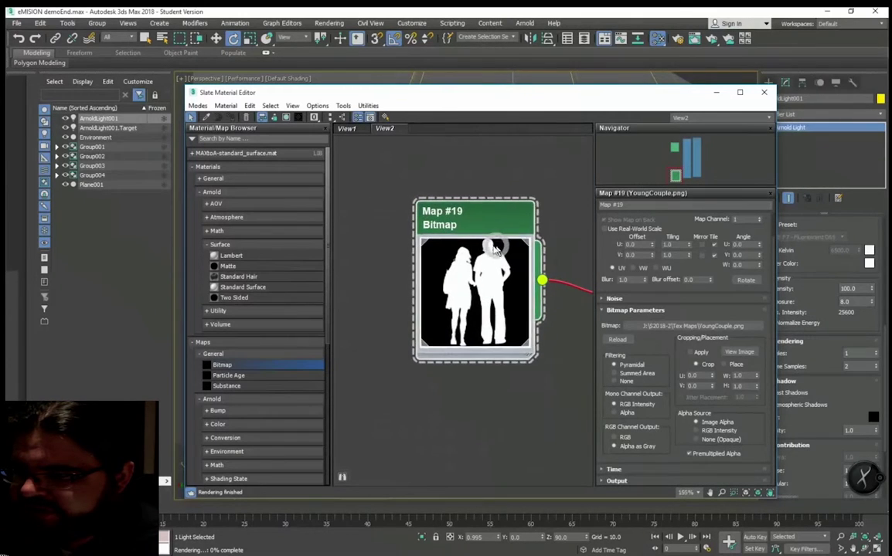
{"action": "scroll", "coordinate": [437, 259], "scroll_direction": "up", "scroll_amount": 2}
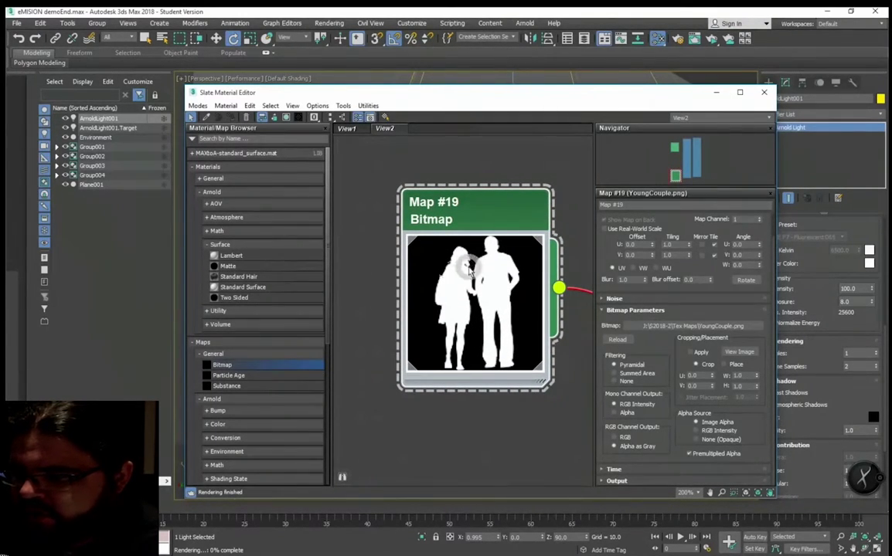
Step: Close the material editor and check the clean couple cutout in an ActiveShade render
{"action": "left_click", "coordinate": [763, 92]}
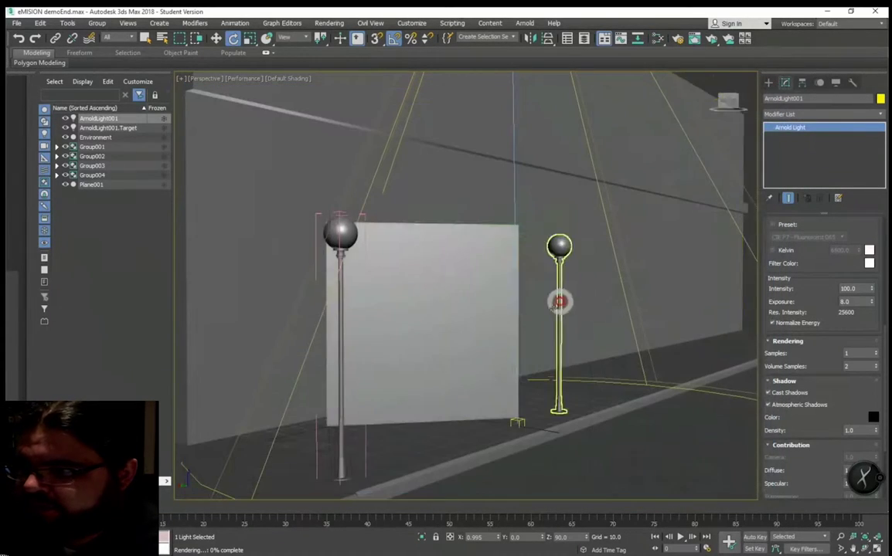
{"action": "left_click", "coordinate": [710, 41]}
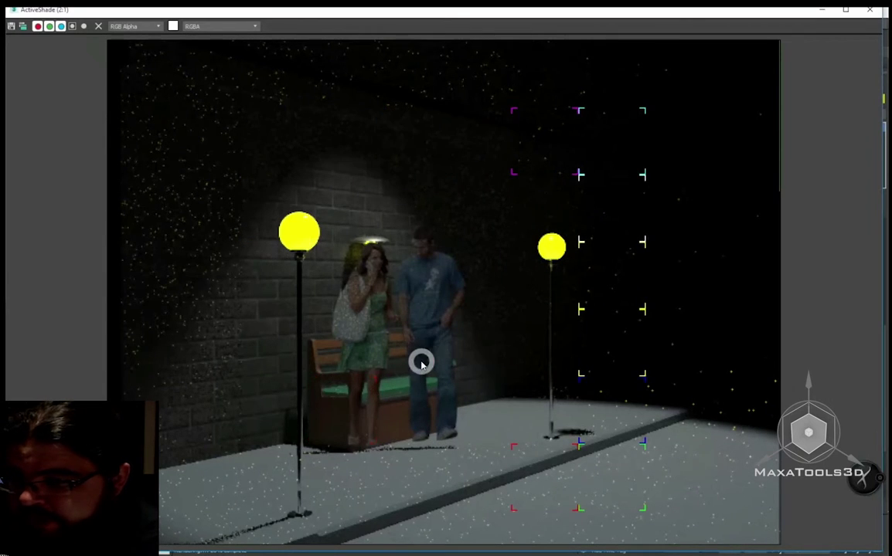
{"action": "scroll", "coordinate": [429, 365], "scroll_direction": "up", "scroll_amount": 1}
{"action": "scroll", "coordinate": [432, 366], "scroll_direction": "up", "scroll_amount": 1}
{"action": "scroll", "coordinate": [438, 367], "scroll_direction": "up", "scroll_amount": 1}
{"action": "scroll", "coordinate": [491, 270], "scroll_direction": "down", "scroll_amount": 1}
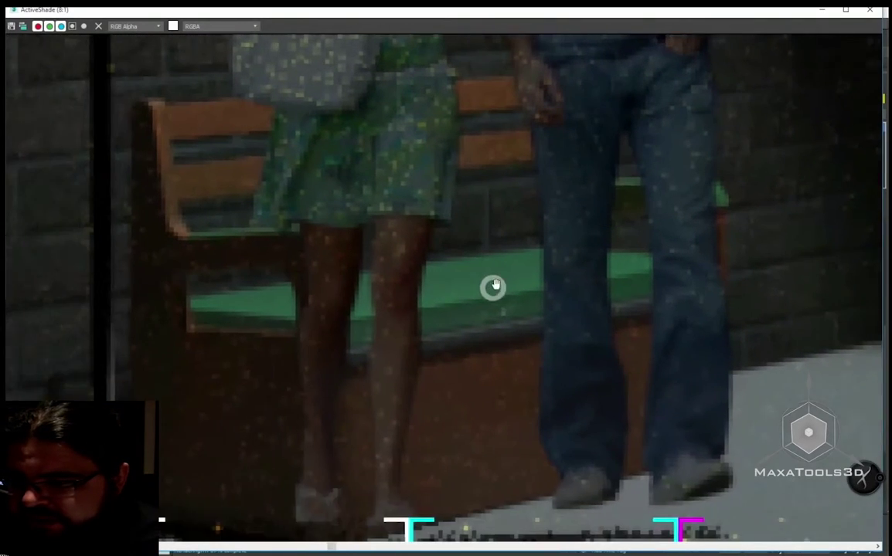
{"action": "scroll", "coordinate": [402, 316], "scroll_direction": "down", "scroll_amount": 1}
{"action": "scroll", "coordinate": [390, 360], "scroll_direction": "down", "scroll_amount": 1}
{"action": "scroll", "coordinate": [401, 330], "scroll_direction": "up", "scroll_amount": 1}
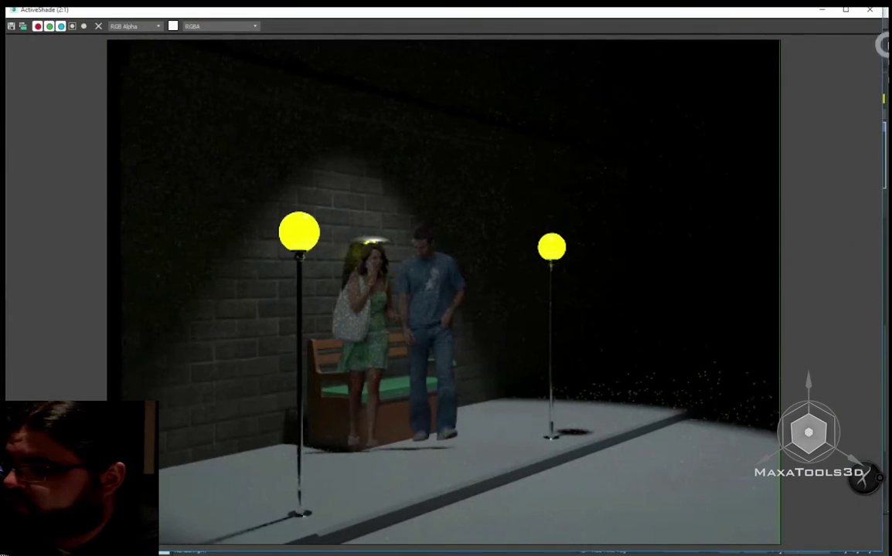
Step: Reopen the Slate Material Editor and navigate to the material's inputs
{"action": "left_click", "coordinate": [823, 11]}
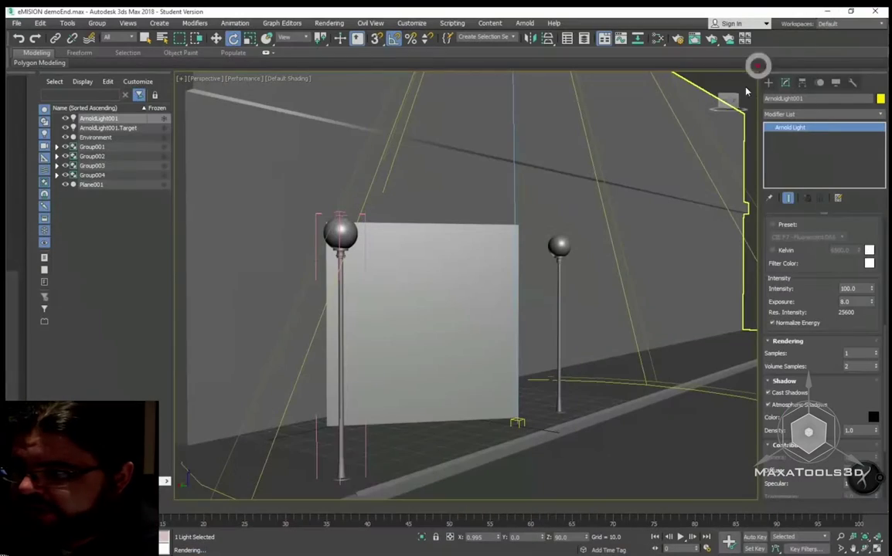
{"action": "left_click", "coordinate": [659, 40]}
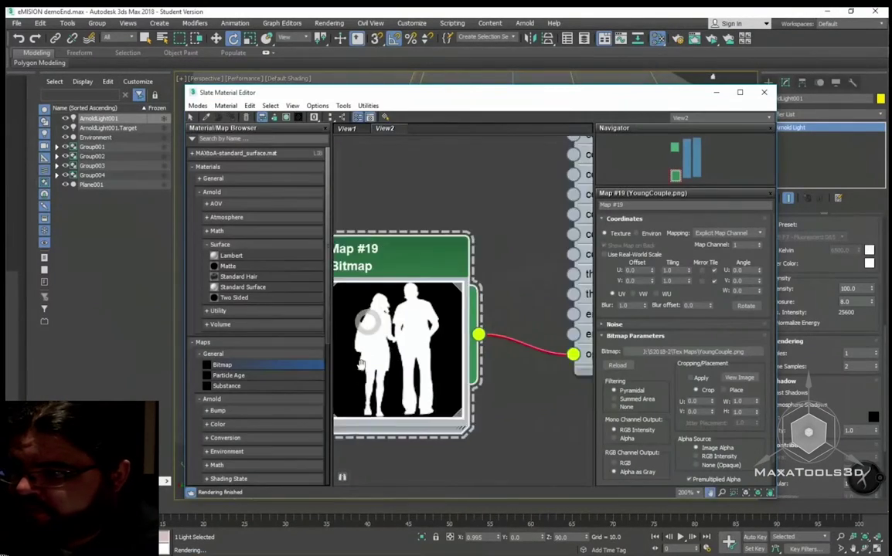
{"action": "middle_click_drag", "start_coordinate": [575, 219], "coordinate": [460, 307]}
{"action": "scroll", "coordinate": [461, 307], "scroll_direction": "down", "scroll_amount": 2}
{"action": "scroll", "coordinate": [463, 286], "scroll_direction": "down", "scroll_amount": 2}
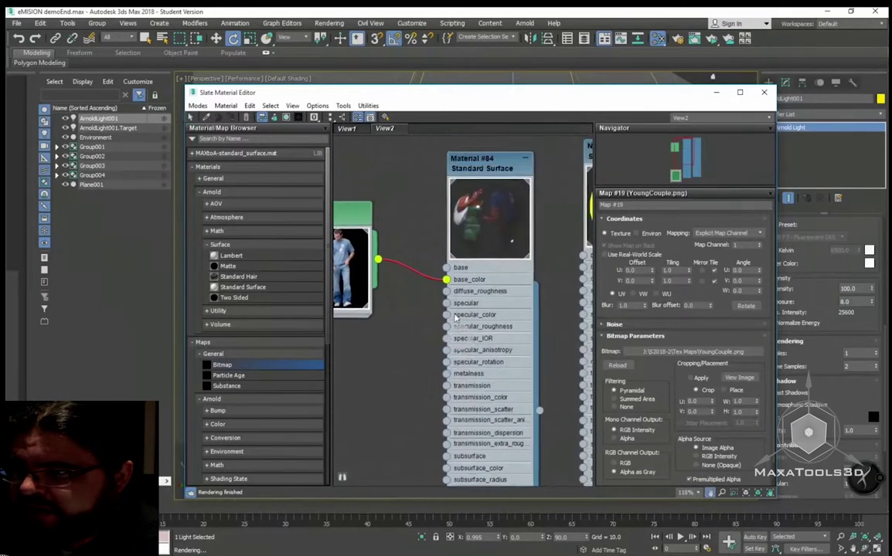
{"action": "scroll", "coordinate": [469, 263], "scroll_direction": "down", "scroll_amount": 2}
{"action": "scroll", "coordinate": [474, 242], "scroll_direction": "down", "scroll_amount": 2}
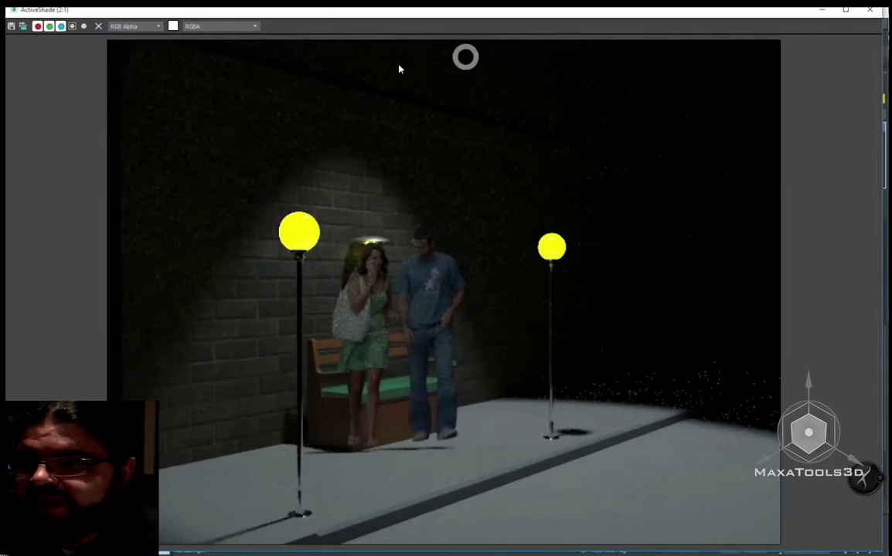
{"action": "left_click", "coordinate": [870, 15]}
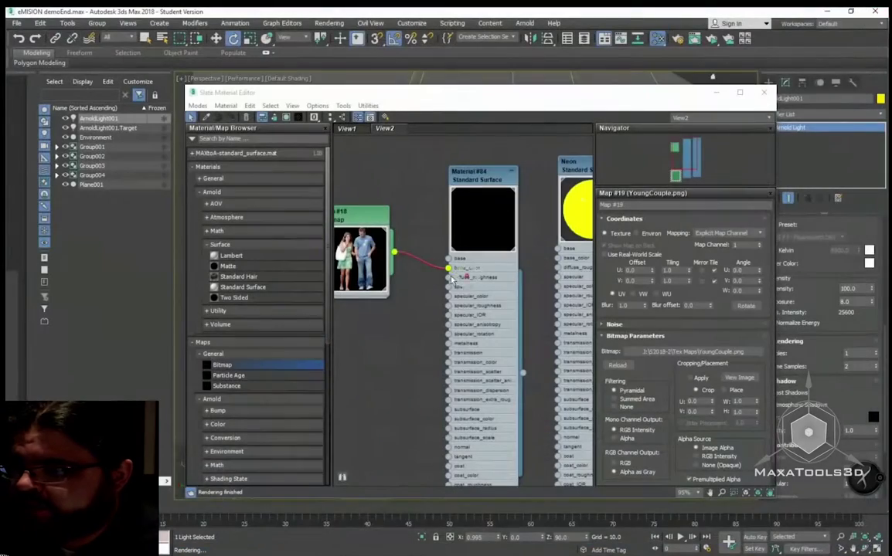
Step: Render a fresh preview of Material #84 and show its parameters
{"action": "right_click", "coordinate": [480, 219]}
{"action": "left_click", "coordinate": [507, 268]}
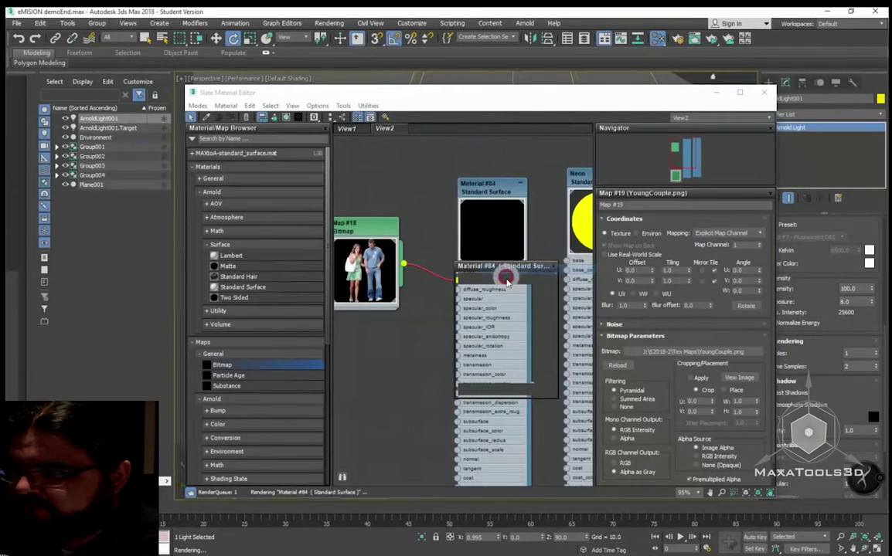
{"action": "left_click", "coordinate": [550, 267]}
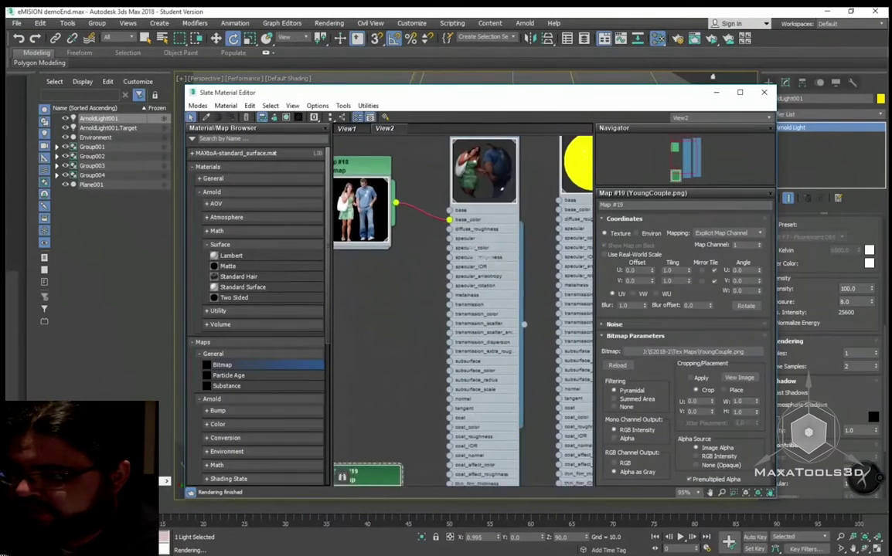
{"action": "middle_click_drag", "start_coordinate": [551, 267], "coordinate": [502, 170]}
{"action": "scroll", "coordinate": [462, 188], "scroll_direction": "down", "scroll_amount": 2}
{"action": "double_click", "coordinate": [462, 188]}
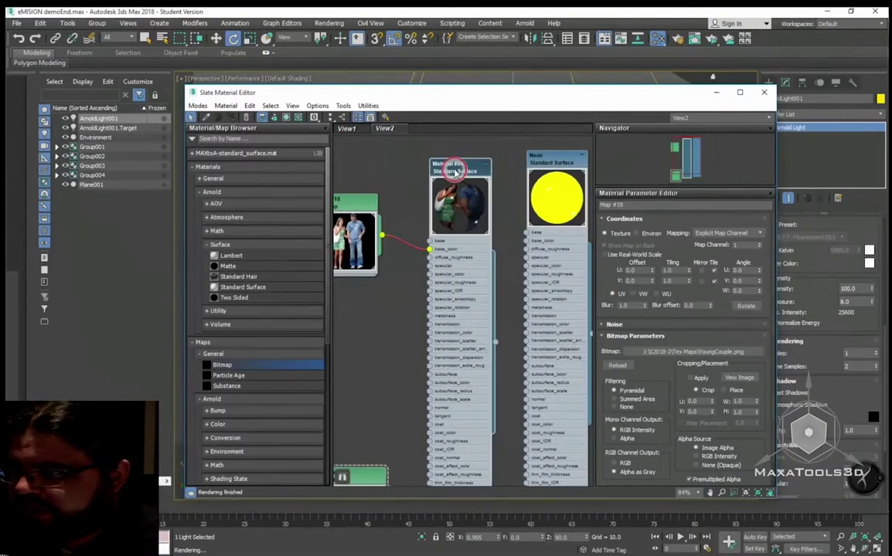
Step: Inspect Material #84's emission weight and check the scene in ActiveShade
{"action": "scroll", "coordinate": [661, 423], "scroll_direction": "down", "scroll_amount": 3}
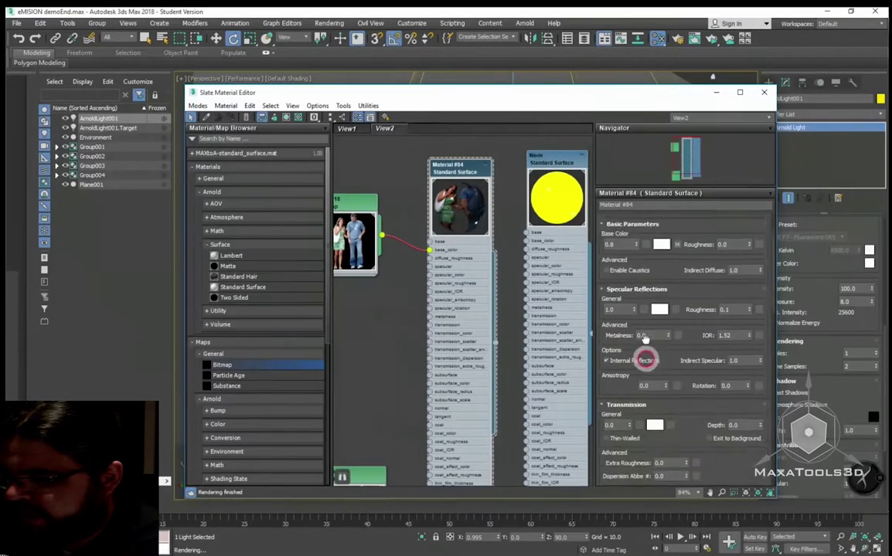
{"action": "scroll", "coordinate": [657, 371], "scroll_direction": "down", "scroll_amount": 3}
{"action": "scroll", "coordinate": [653, 324], "scroll_direction": "down", "scroll_amount": 3}
{"action": "scroll", "coordinate": [650, 282], "scroll_direction": "down", "scroll_amount": 3}
{"action": "left_click", "coordinate": [618, 369]}
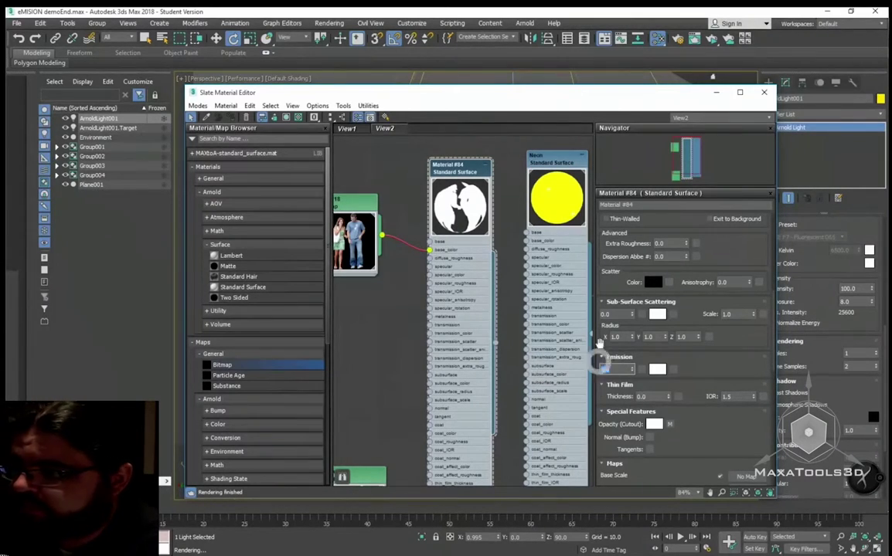
{"action": "left_click_drag", "start_coordinate": [710, 36], "coordinate": [703, 103]}
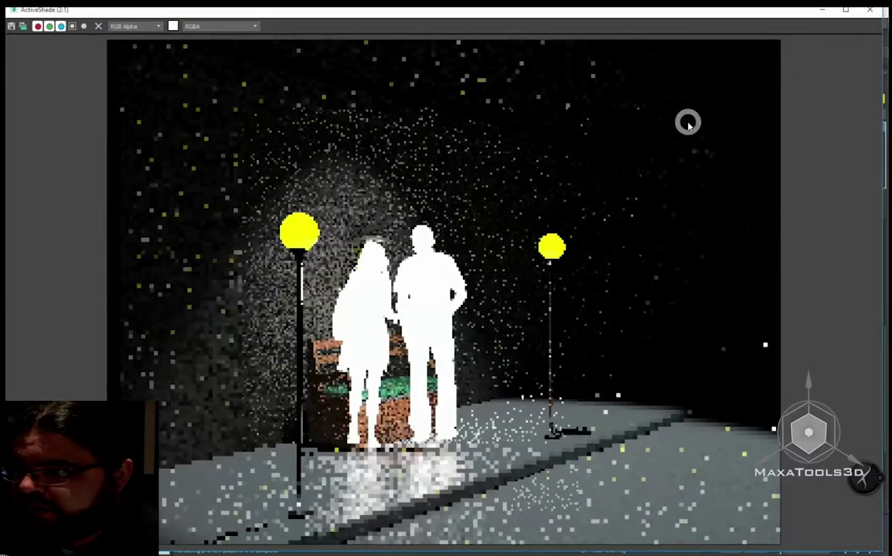
{"action": "left_click", "coordinate": [864, 10]}
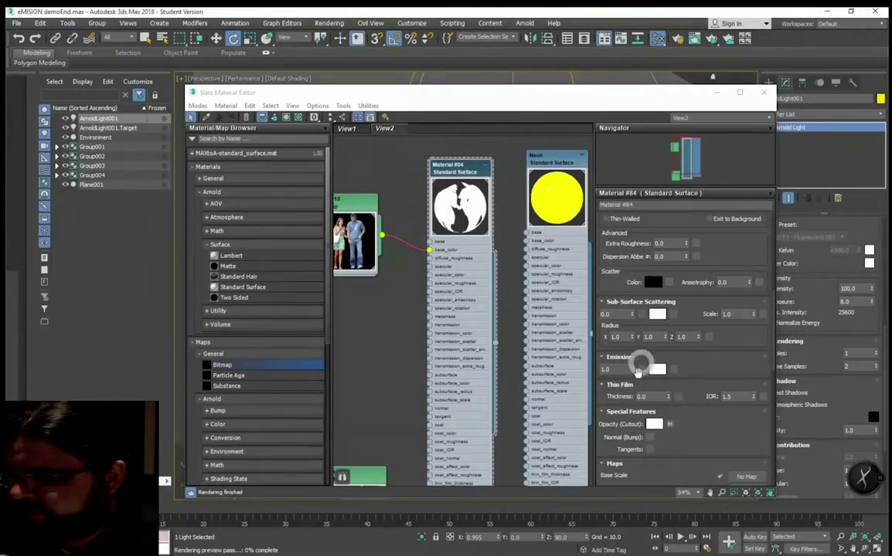
Step: Clone the couple photo Bitmap node, wire the copy into emission_color, and render
{"action": "middle_click_drag", "start_coordinate": [367, 477], "coordinate": [428, 376]}
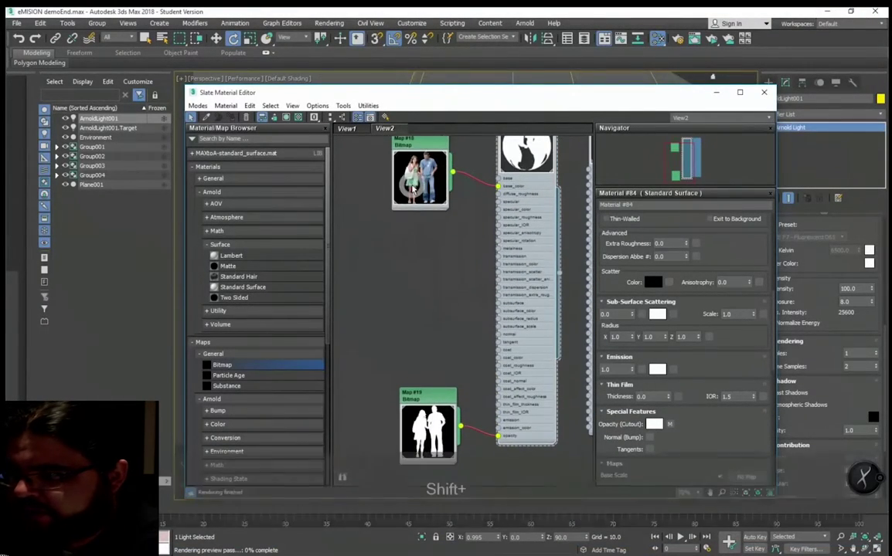
{"action": "left_click_drag", "start_coordinate": [418, 417], "coordinate": [404, 308], "text": "shift"}
{"action": "scroll", "coordinate": [439, 303], "scroll_direction": "up", "scroll_amount": 1}
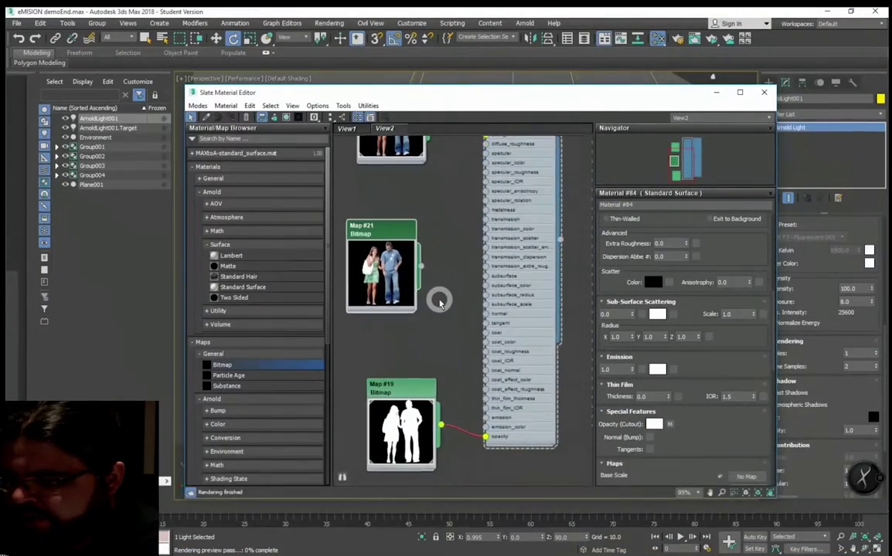
{"action": "scroll", "coordinate": [439, 303], "scroll_direction": "up", "scroll_amount": 1}
{"action": "scroll", "coordinate": [444, 305], "scroll_direction": "up", "scroll_amount": 1}
{"action": "scroll", "coordinate": [455, 313], "scroll_direction": "up", "scroll_amount": 1}
{"action": "mouse_move", "coordinate": [465, 322]}
{"action": "middle_mouse_down"}
{"action": "mouse_move", "coordinate": [452, 356]}
{"action": "mouse_move", "coordinate": [442, 283]}
{"action": "middle_mouse_up"}
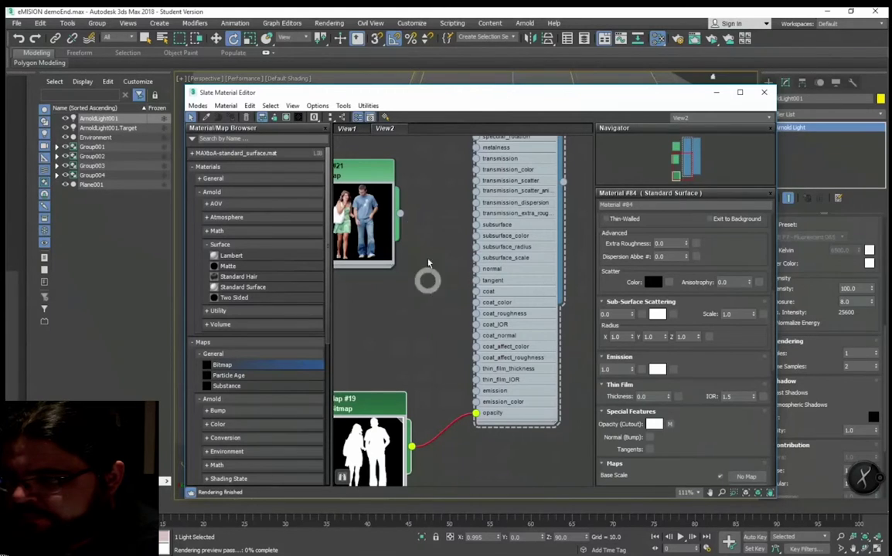
{"action": "left_click_drag", "start_coordinate": [408, 310], "coordinate": [473, 403]}
{"action": "middle_click_drag", "start_coordinate": [446, 253], "coordinate": [485, 317]}
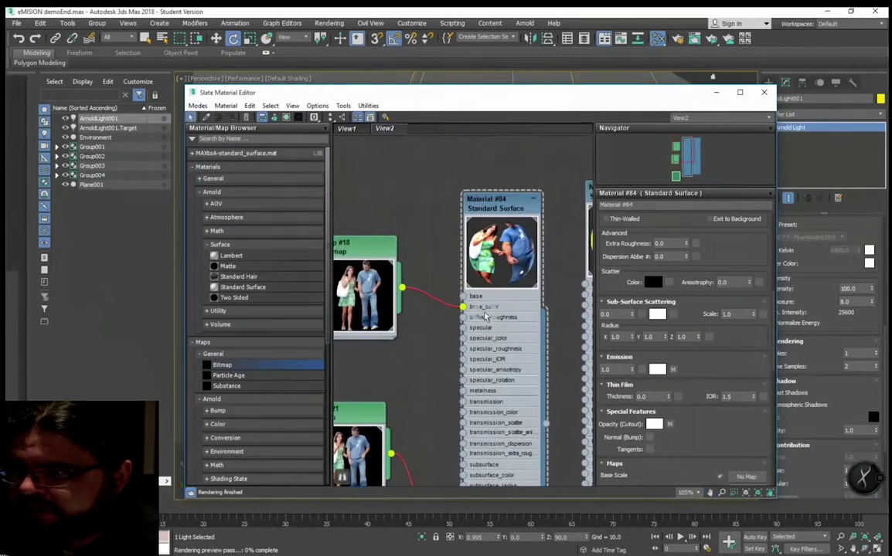
{"action": "left_click", "coordinate": [712, 37]}
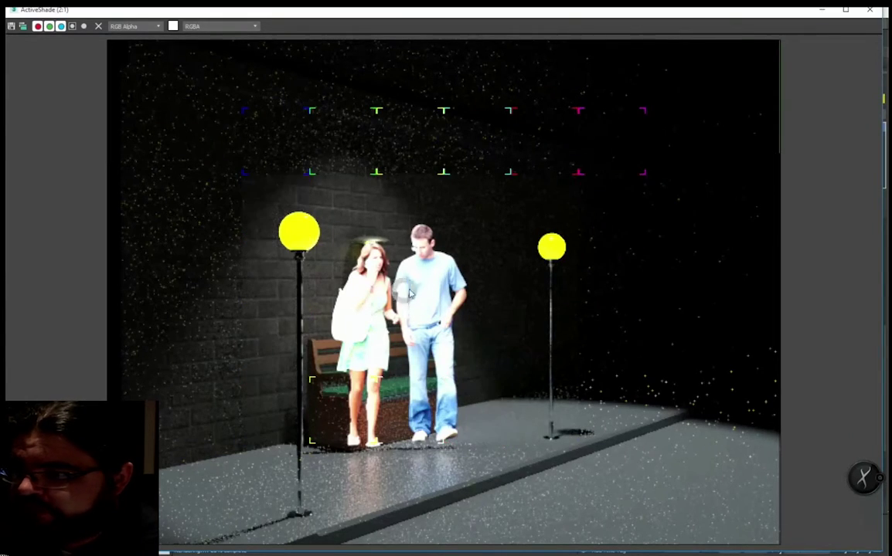
Step: Lower Material #84's Emission weight to 0.5, then 0.1, checking ActiveShade each time
{"action": "left_click", "coordinate": [821, 9]}
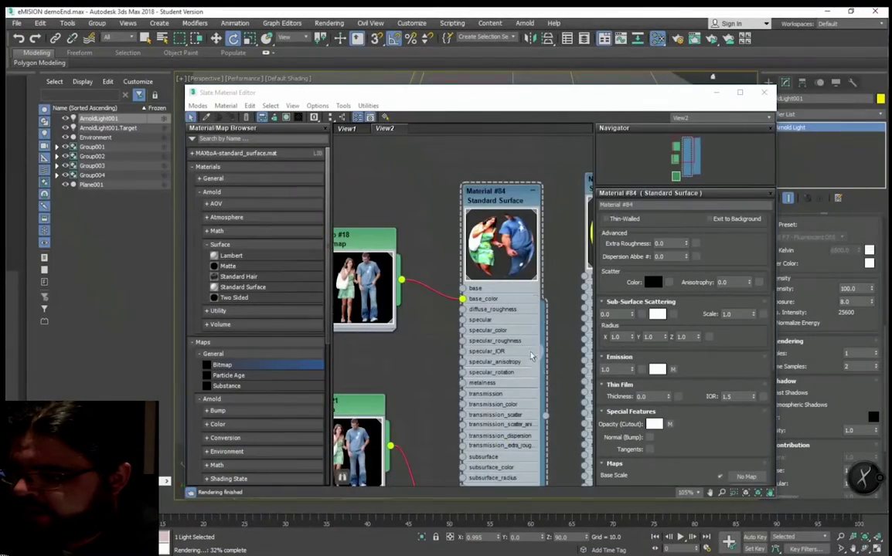
{"action": "middle_click_drag", "start_coordinate": [592, 448], "coordinate": [572, 375]}
{"action": "left_click", "coordinate": [602, 371]}
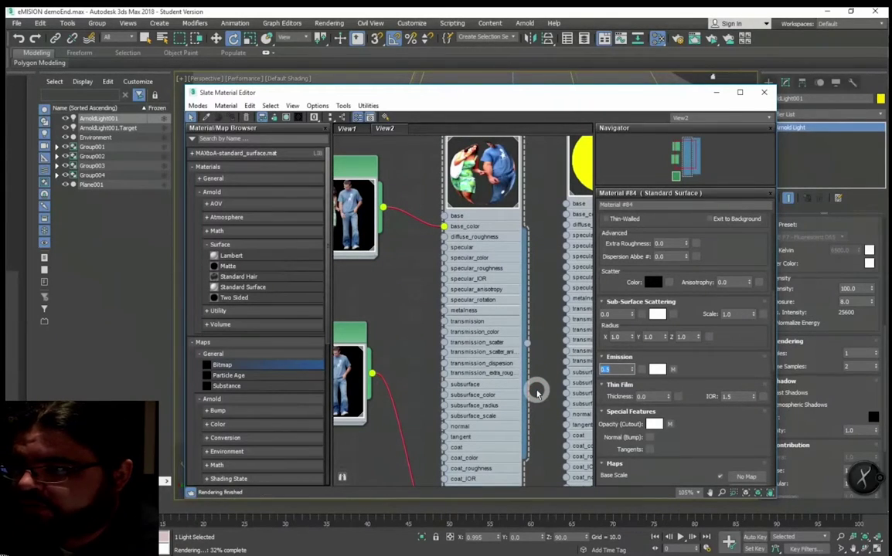
{"action": "left_click", "coordinate": [712, 37]}
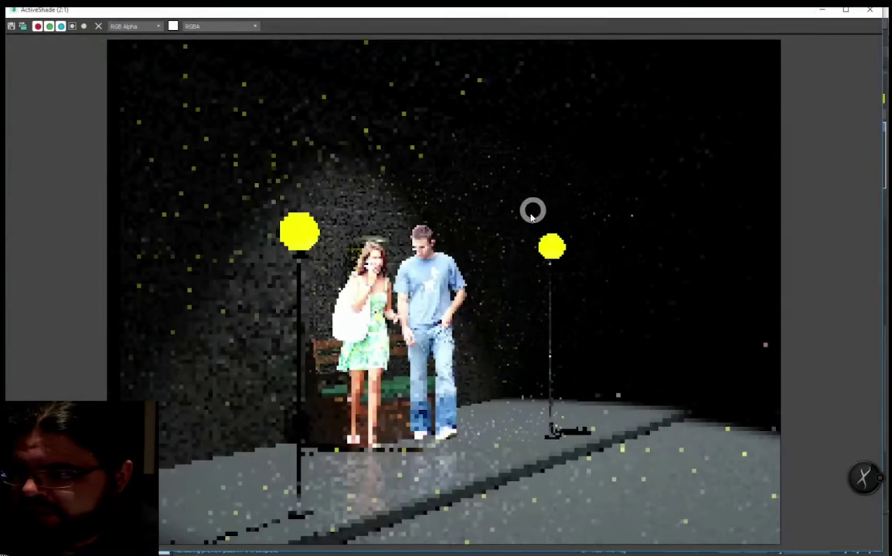
{"action": "left_click", "coordinate": [869, 9]}
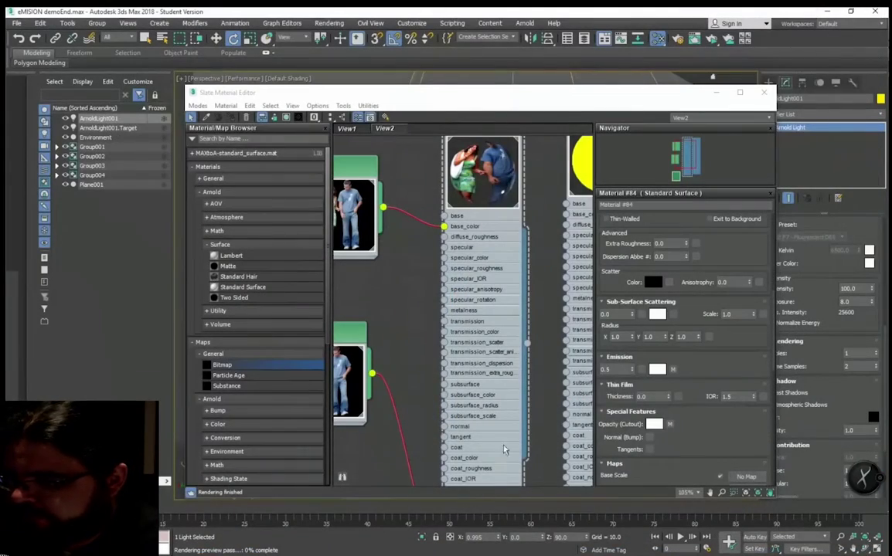
{"action": "type", "text": "1"}
{"action": "key", "text": "Return"}
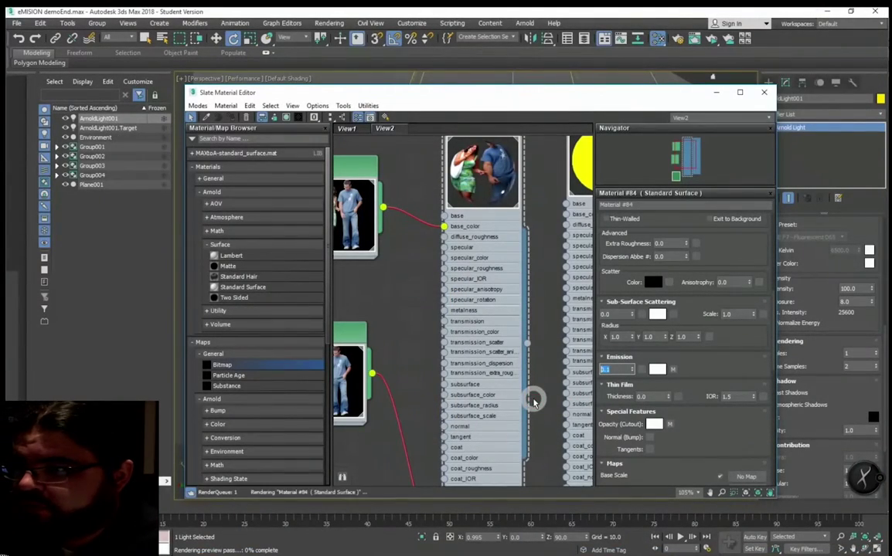
{"action": "left_click", "coordinate": [711, 37]}
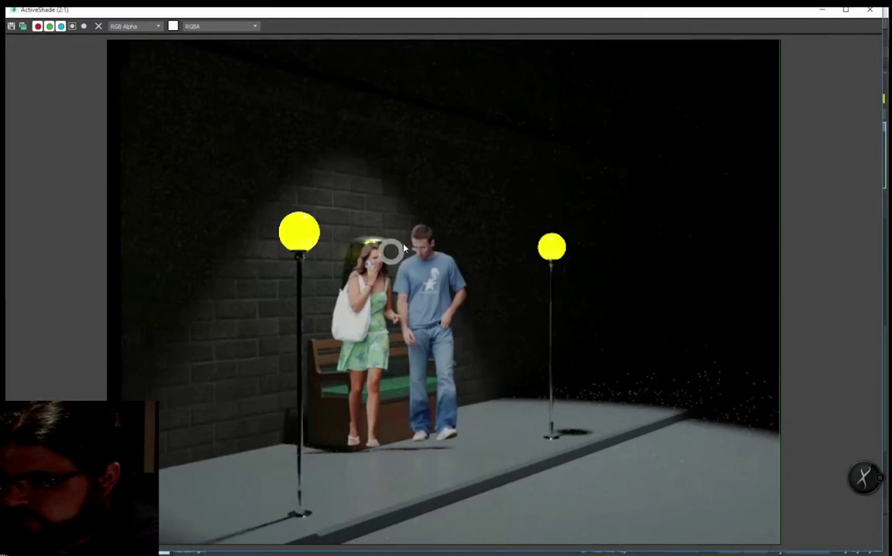
Step: Close the editors, select Plane001 with Move, and lower it slightly
{"action": "left_click", "coordinate": [869, 12]}
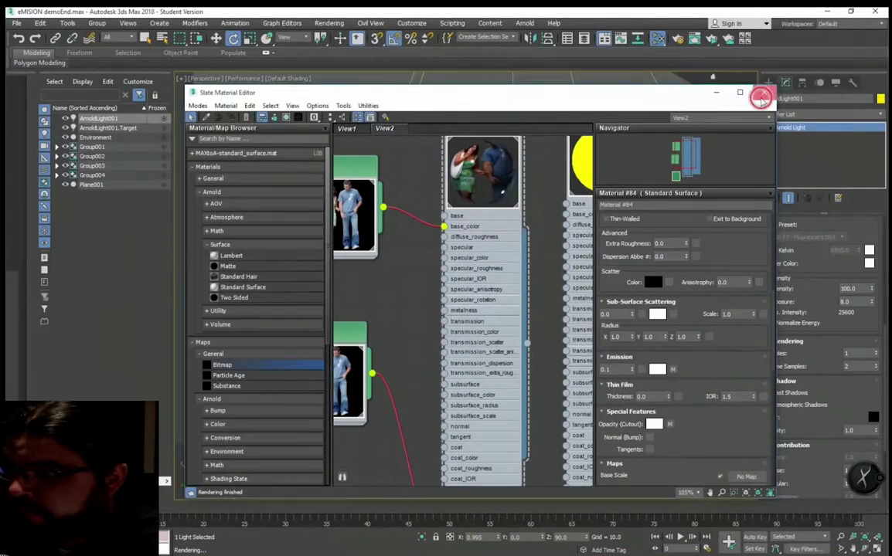
{"action": "left_click", "coordinate": [760, 98]}
{"action": "right_click", "coordinate": [446, 280]}
{"action": "left_click", "coordinate": [458, 289]}
{"action": "left_click", "coordinate": [411, 276]}
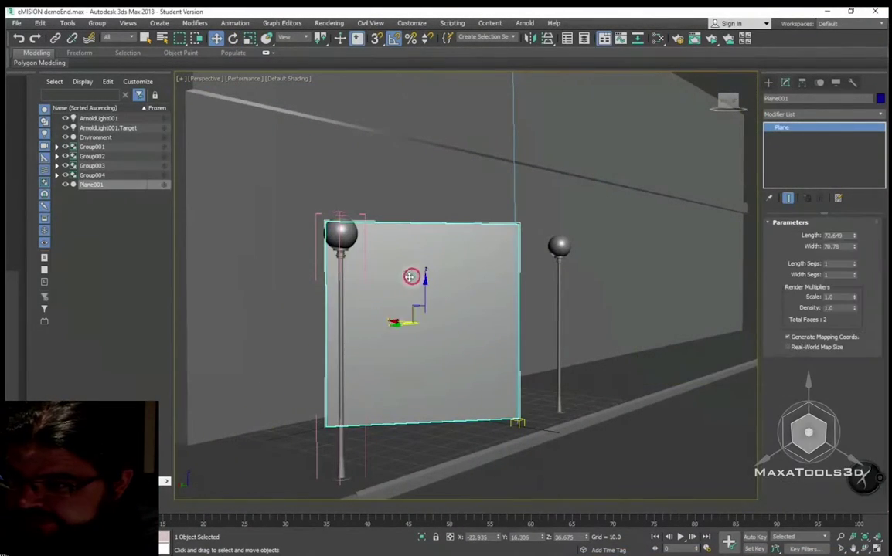
{"action": "left_click_drag", "start_coordinate": [423, 294], "coordinate": [423, 296]}
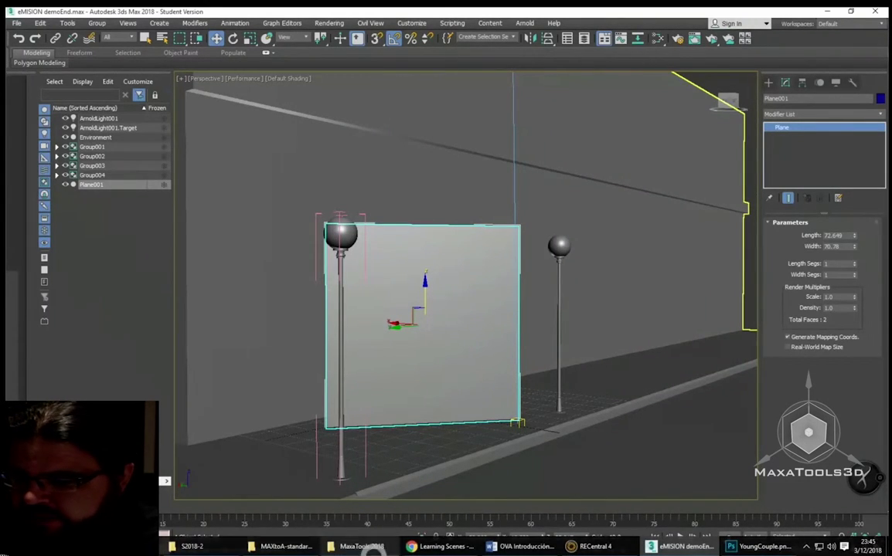
{"action": "left_click", "coordinate": [442, 547]}
Step: Search Google Images for 'malla' and preview a green plastic mesh fence image
{"action": "left_click", "coordinate": [781, 14]}
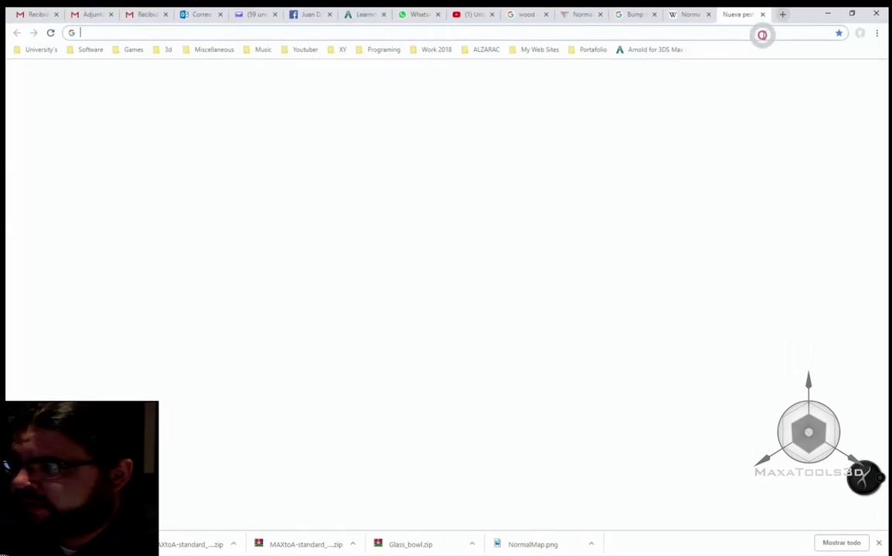
{"action": "type", "text": "ma"}
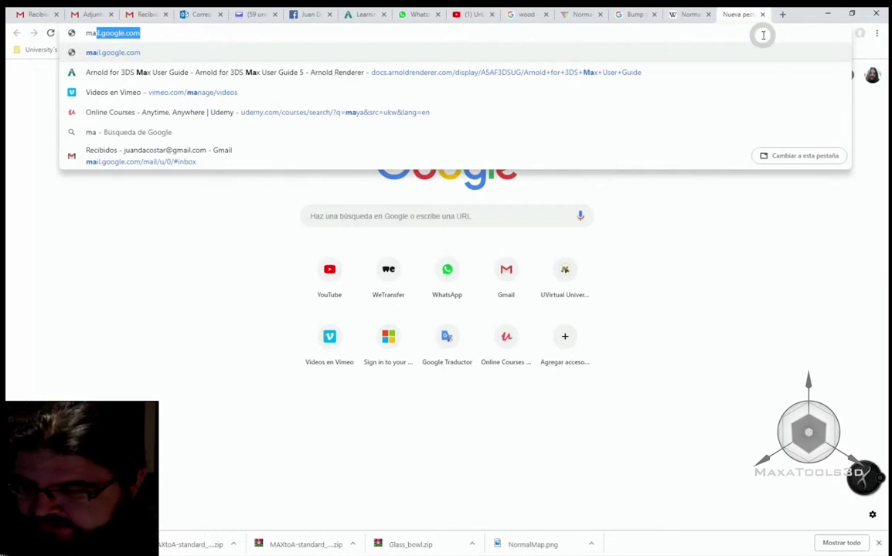
{"action": "type", "text": "lla"}
{"action": "key", "text": "Return"}
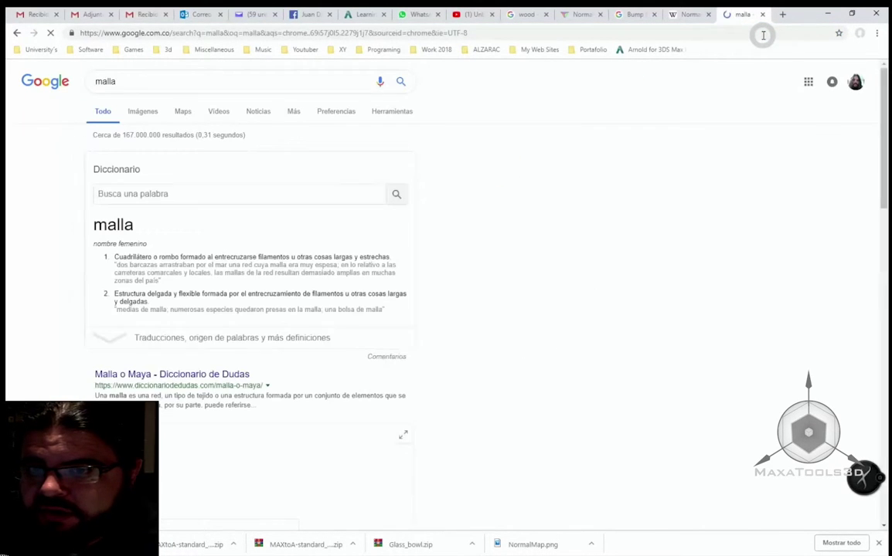
{"action": "left_click", "coordinate": [137, 114]}
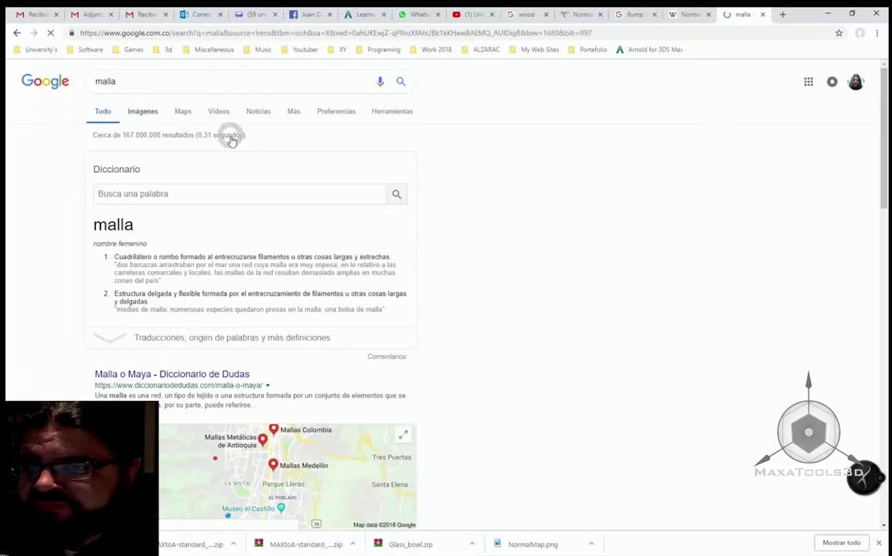
{"action": "scroll", "coordinate": [572, 330], "scroll_direction": "down", "scroll_amount": 3}
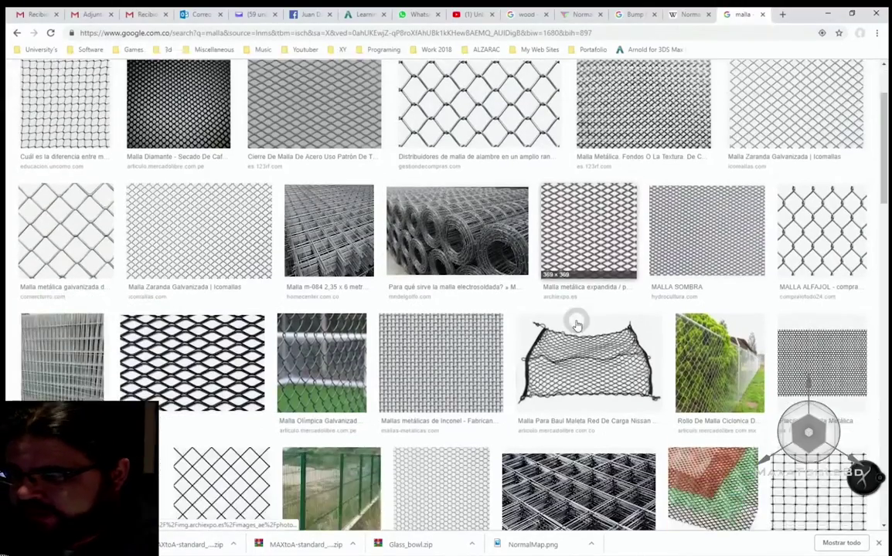
{"action": "scroll", "coordinate": [446, 319], "scroll_direction": "down", "scroll_amount": 1}
{"action": "scroll", "coordinate": [413, 294], "scroll_direction": "down", "scroll_amount": 3}
{"action": "left_click", "coordinate": [349, 226]}
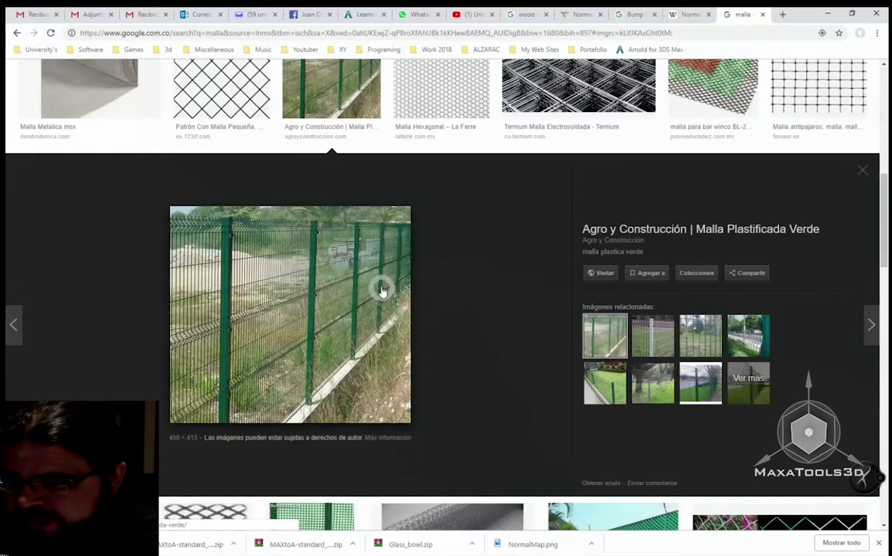
Step: Browse further mesh fence results, including a green square mesh image
{"action": "scroll", "coordinate": [381, 291], "scroll_direction": "down", "scroll_amount": 2}
{"action": "left_click", "coordinate": [318, 369]}
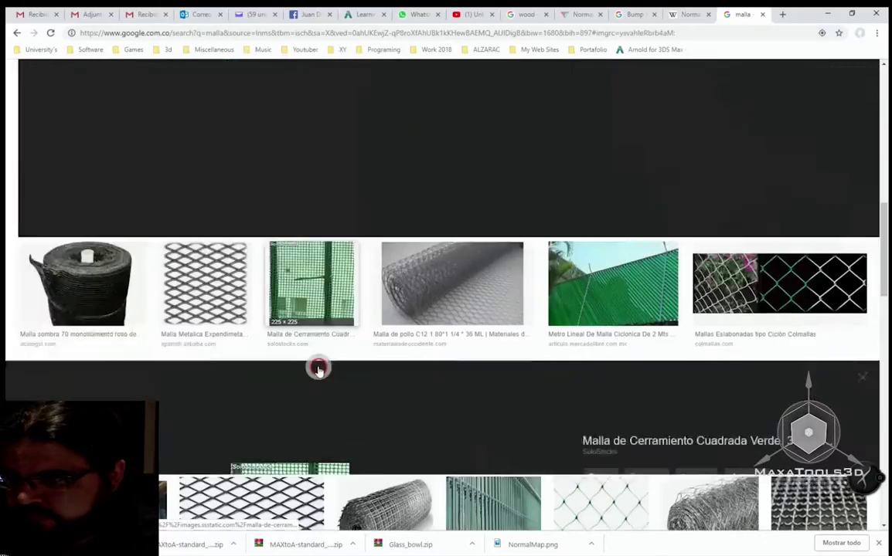
{"action": "scroll", "coordinate": [350, 282], "scroll_direction": "down", "scroll_amount": 3}
{"action": "scroll", "coordinate": [371, 286], "scroll_direction": "down", "scroll_amount": 3}
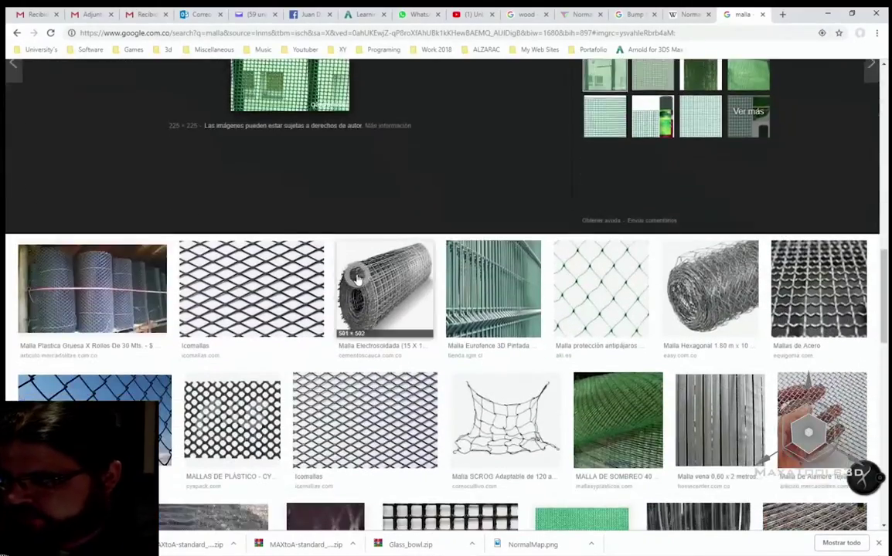
{"action": "scroll", "coordinate": [425, 301], "scroll_direction": "down", "scroll_amount": 3}
{"action": "scroll", "coordinate": [479, 315], "scroll_direction": "down", "scroll_amount": 2}
{"action": "scroll", "coordinate": [401, 290], "scroll_direction": "down", "scroll_amount": 1}
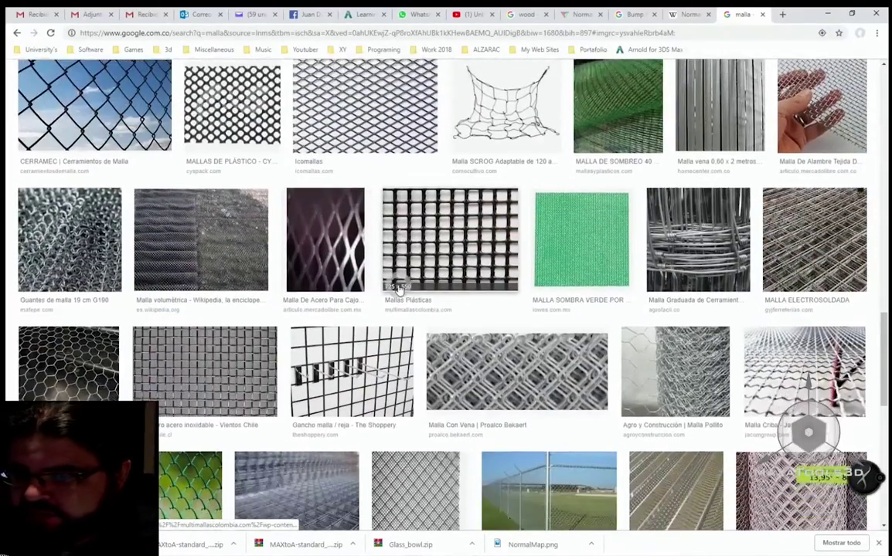
{"action": "scroll", "coordinate": [401, 289], "scroll_direction": "down", "scroll_amount": 3}
{"action": "scroll", "coordinate": [401, 287], "scroll_direction": "down", "scroll_amount": 4}
{"action": "scroll", "coordinate": [401, 285], "scroll_direction": "down", "scroll_amount": 1}
{"action": "scroll", "coordinate": [401, 284], "scroll_direction": "down", "scroll_amount": 2}
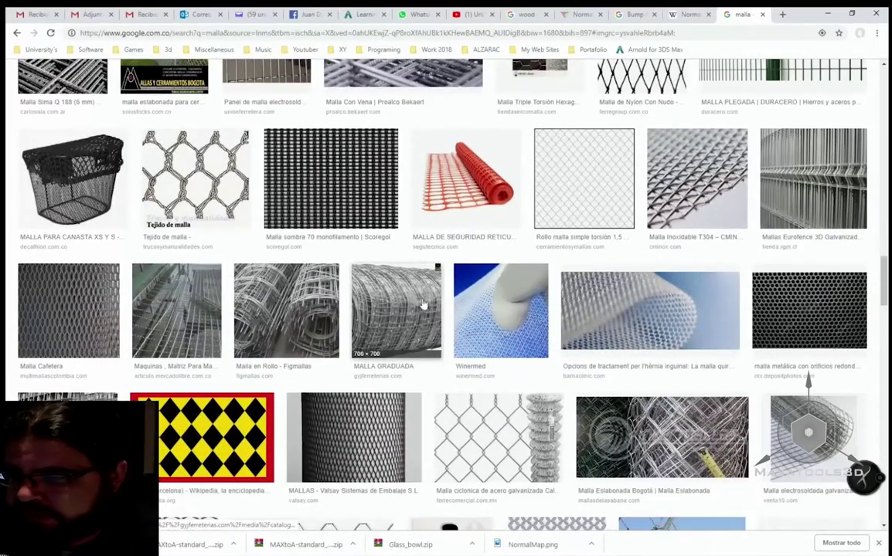
{"action": "scroll", "coordinate": [557, 351], "scroll_direction": "up", "scroll_amount": 2}
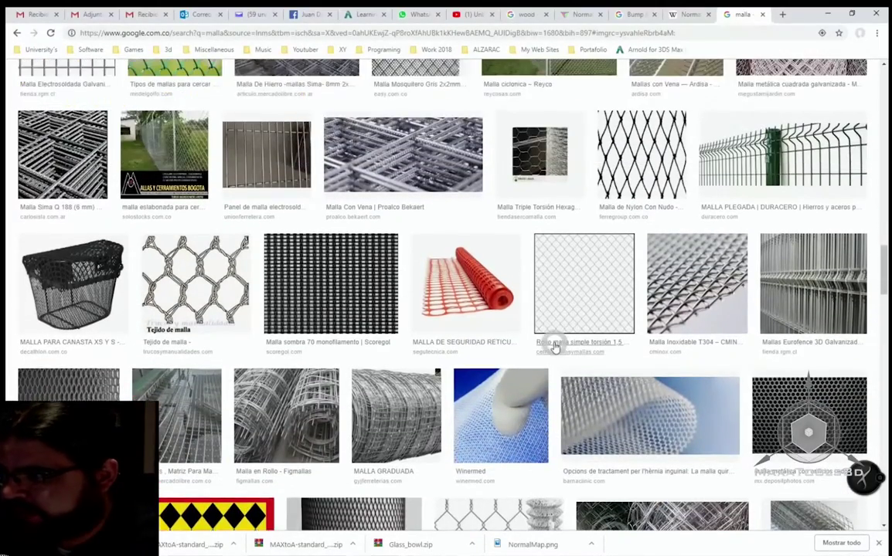
{"action": "scroll", "coordinate": [561, 348], "scroll_direction": "up", "scroll_amount": 1}
{"action": "scroll", "coordinate": [561, 348], "scroll_direction": "down", "scroll_amount": 4}
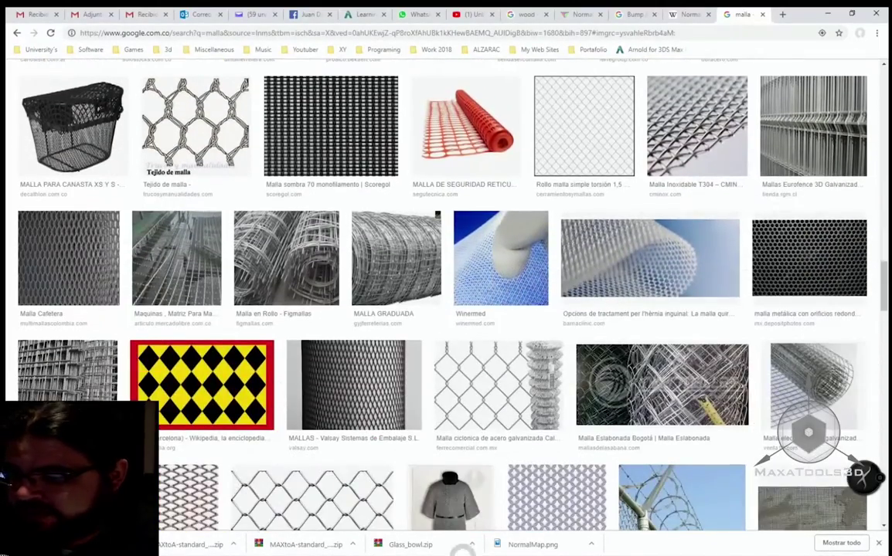
Step: Glance at the Word document and YoungCouple.png in Photoshop, then return to 3ds Max
{"action": "left_click", "coordinate": [535, 548]}
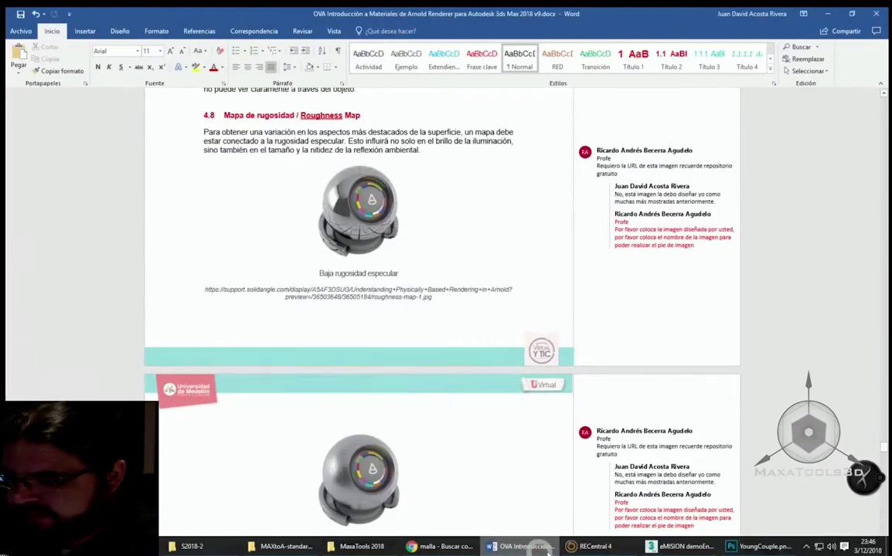
{"action": "left_click", "coordinate": [761, 546]}
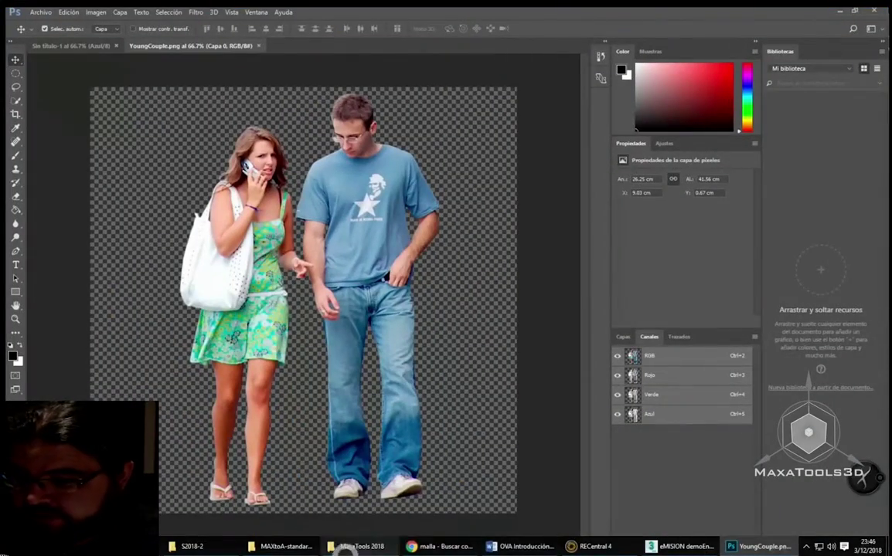
{"action": "left_click", "coordinate": [519, 546]}
{"action": "left_click", "coordinate": [653, 546]}
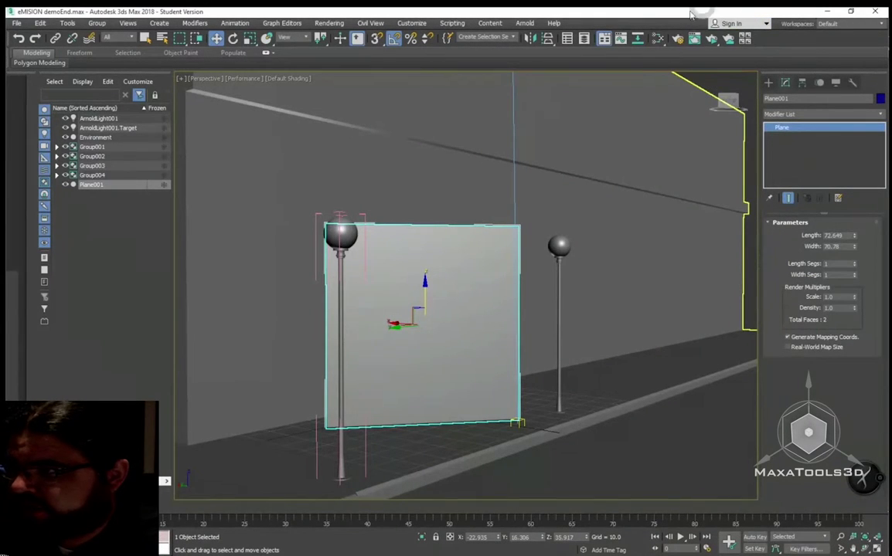
Step: Reopen the Slate editor and enter a new Material #84 emission weight, checking ActiveShade
{"action": "left_click", "coordinate": [657, 39]}
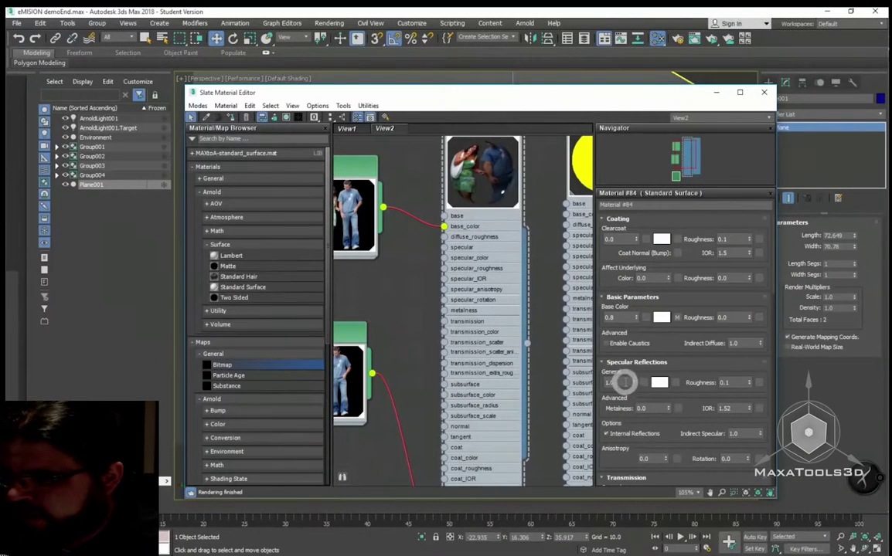
{"action": "left_click_drag", "start_coordinate": [682, 363], "coordinate": [669, 159]}
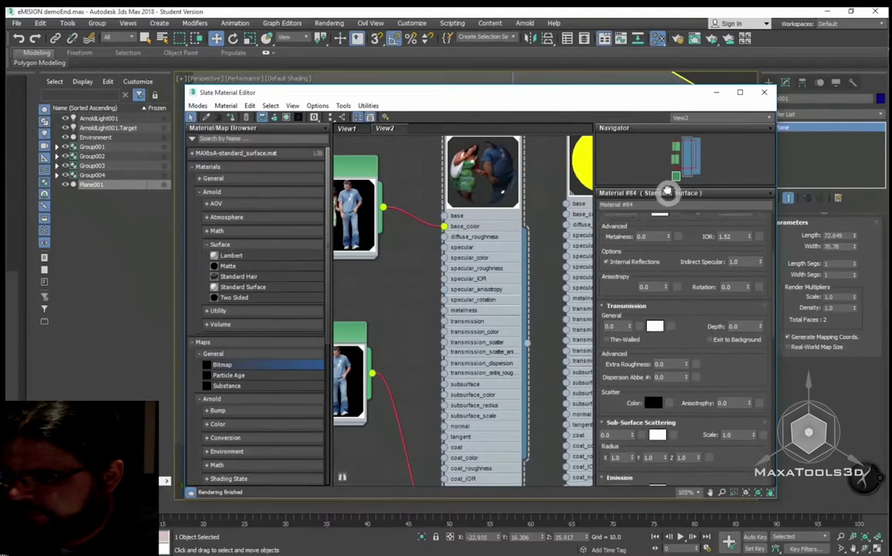
{"action": "middle_click_drag", "start_coordinate": [482, 215], "coordinate": [484, 333]}
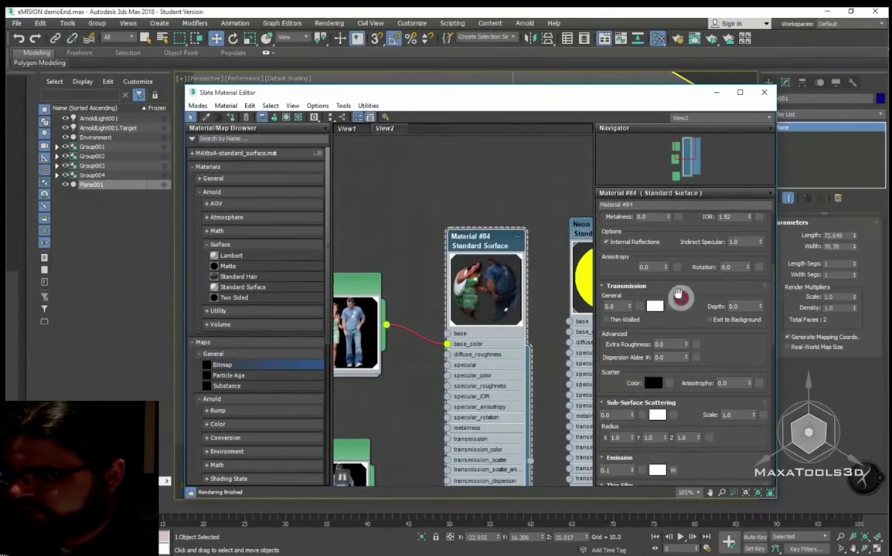
{"action": "left_click_drag", "start_coordinate": [613, 261], "coordinate": [621, 143]}
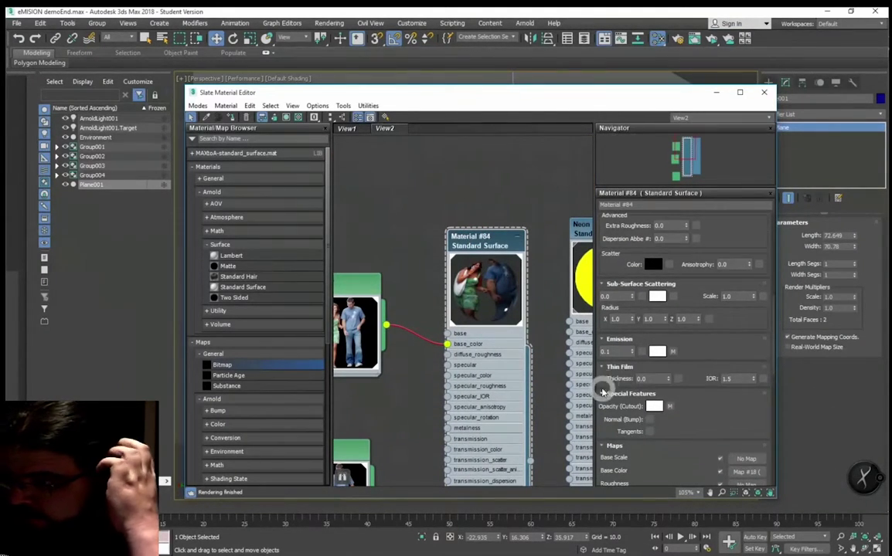
{"action": "double_click", "coordinate": [607, 354]}
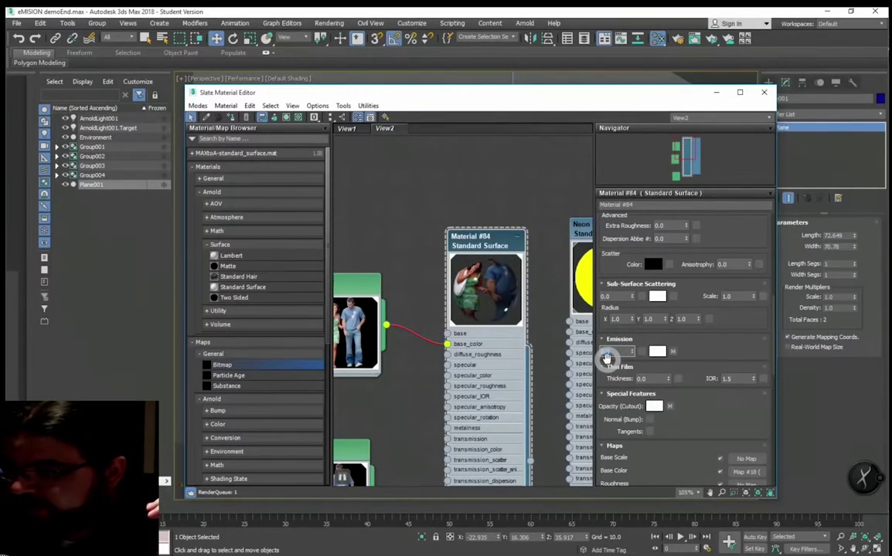
{"action": "left_click", "coordinate": [711, 39]}
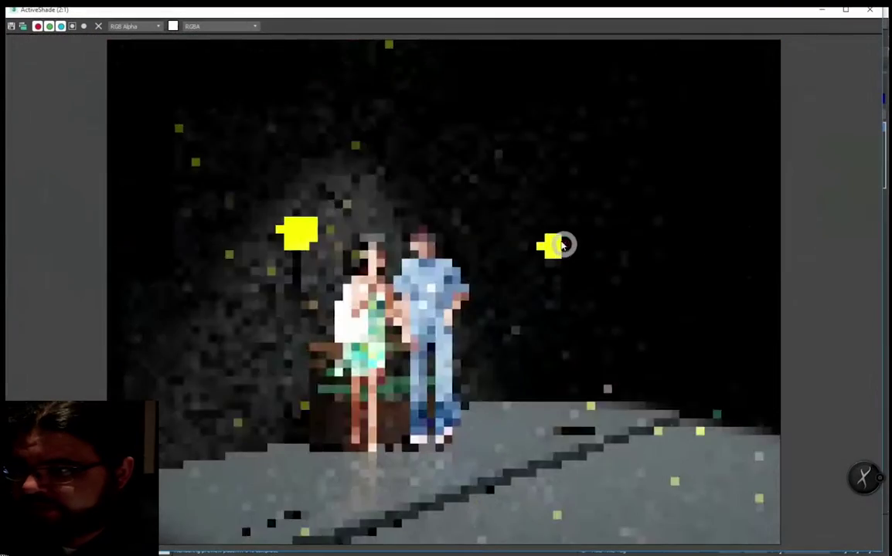
{"action": "left_click", "coordinate": [870, 9]}
{"action": "left_click", "coordinate": [620, 352]}
{"action": "left_click_drag", "start_coordinate": [620, 352], "coordinate": [609, 368]}
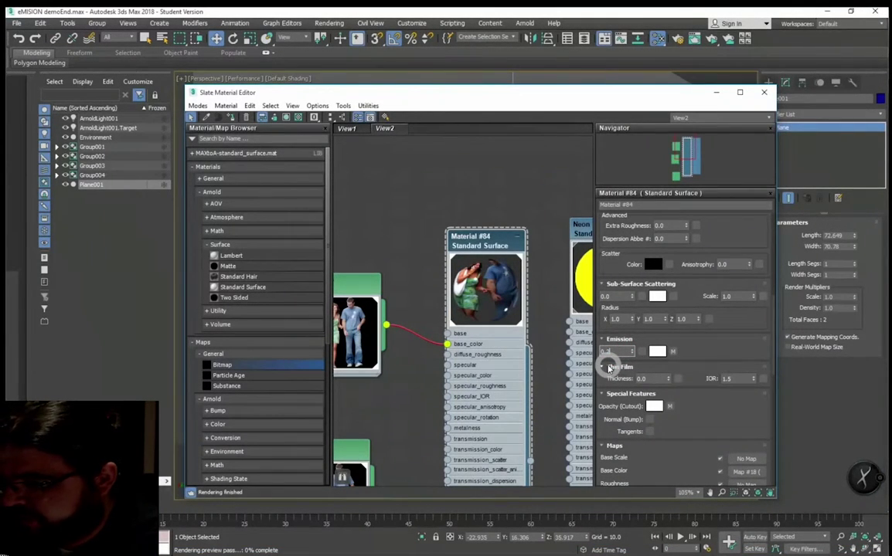
{"action": "key", "text": "Return"}
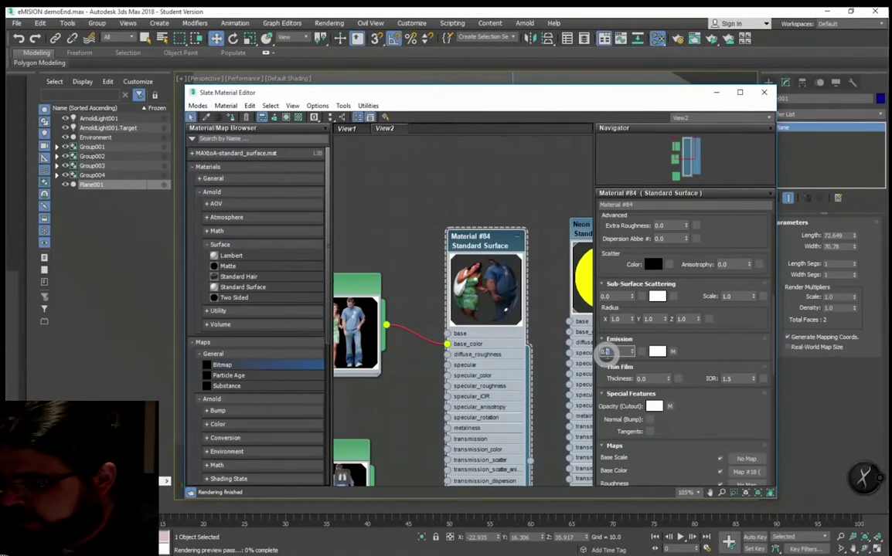
{"action": "left_click", "coordinate": [709, 41]}
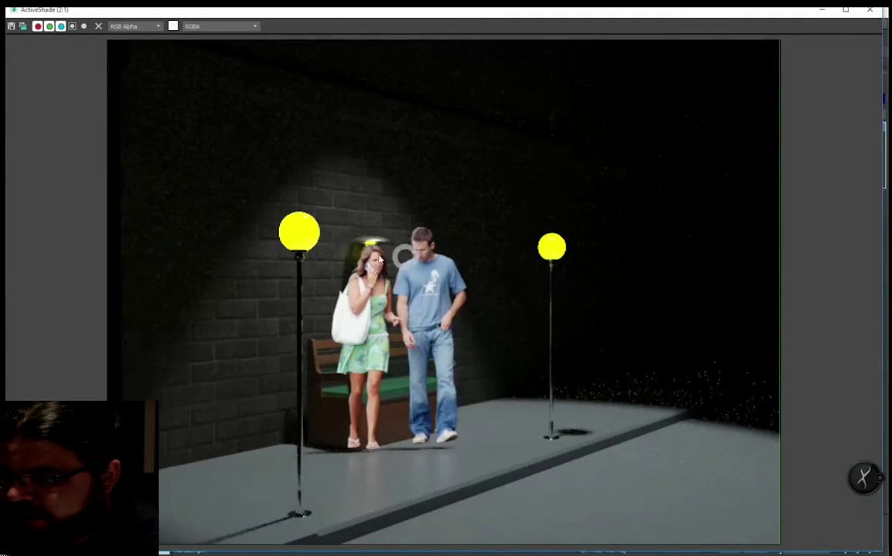
{"action": "left_click", "coordinate": [296, 225]}
{"action": "left_click", "coordinate": [537, 252]}
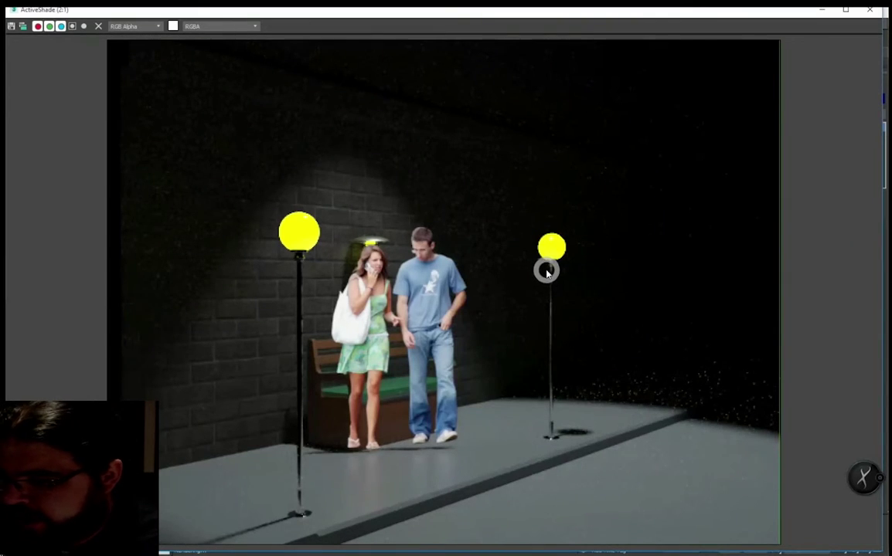
{"action": "left_click", "coordinate": [868, 12]}
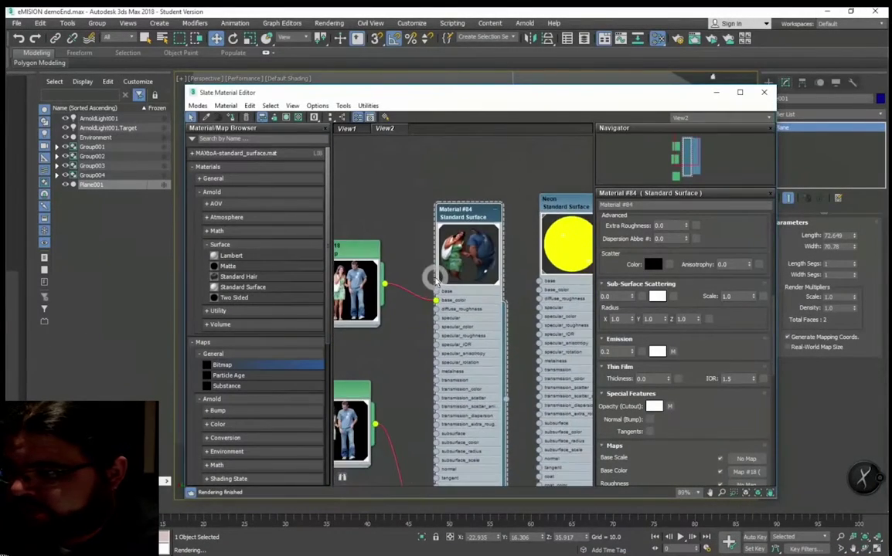
Step: Frame all the bitmap nodes and spin the preview sphere to inspect the image
{"action": "scroll", "coordinate": [433, 278], "scroll_direction": "down", "scroll_amount": 3}
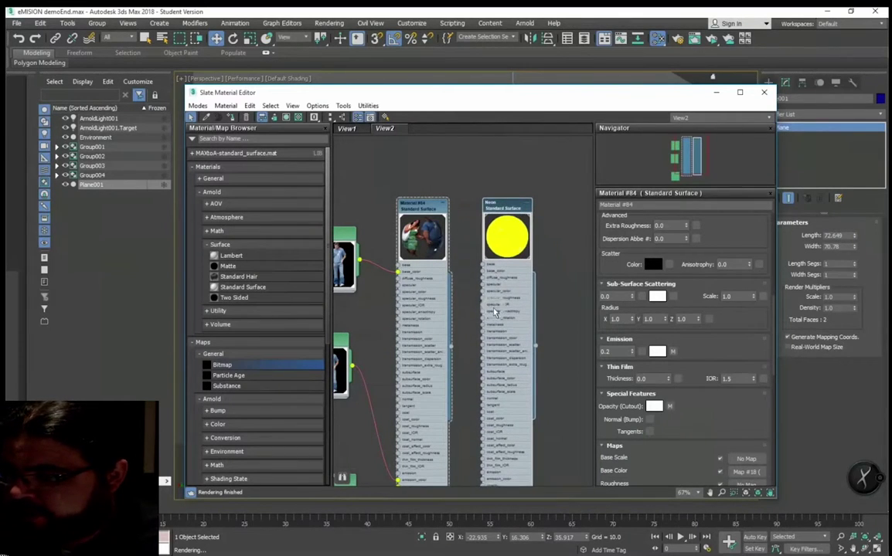
{"action": "middle_click_drag", "start_coordinate": [495, 311], "coordinate": [548, 280]}
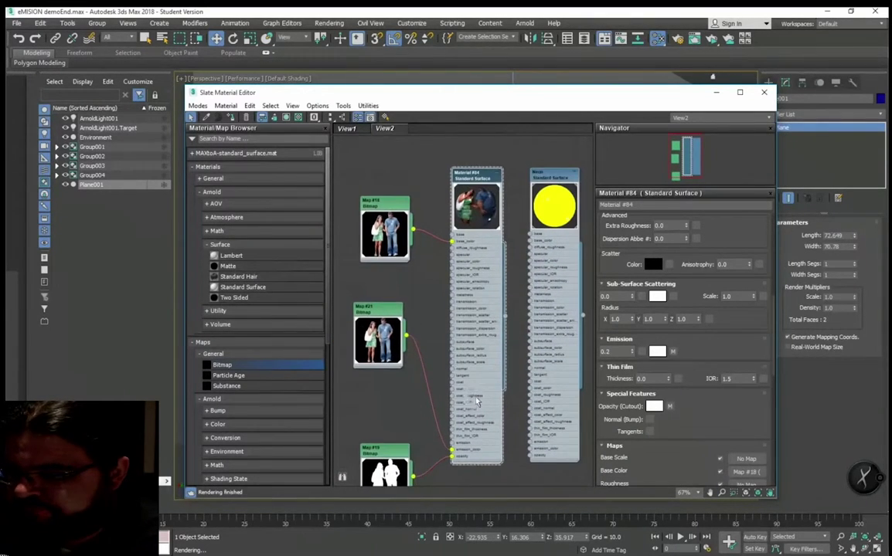
{"action": "scroll", "coordinate": [468, 417], "scroll_direction": "up", "scroll_amount": 2}
{"action": "scroll", "coordinate": [463, 402], "scroll_direction": "up", "scroll_amount": 2}
{"action": "scroll", "coordinate": [464, 386], "scroll_direction": "up", "scroll_amount": 2}
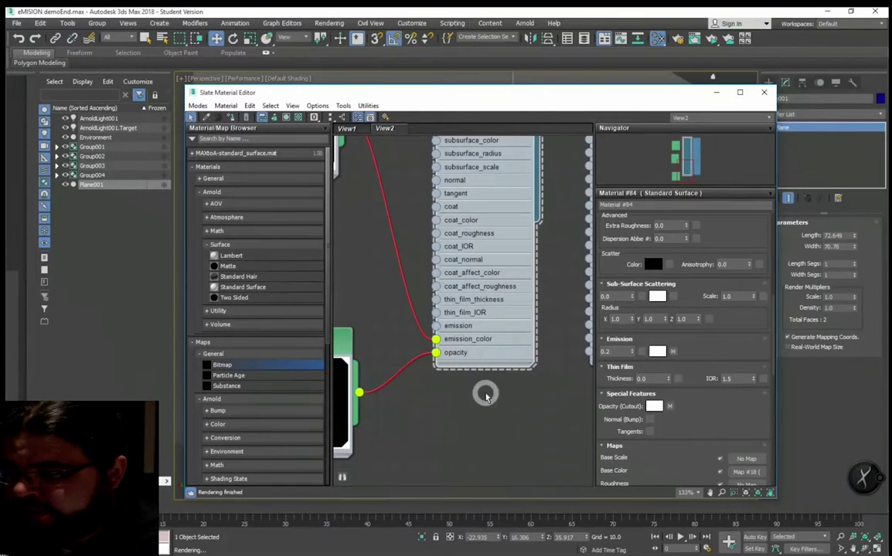
{"action": "scroll", "coordinate": [485, 396], "scroll_direction": "down", "scroll_amount": 2}
{"action": "scroll", "coordinate": [446, 388], "scroll_direction": "down", "scroll_amount": 2}
{"action": "scroll", "coordinate": [456, 418], "scroll_direction": "down", "scroll_amount": 2}
{"action": "scroll", "coordinate": [443, 330], "scroll_direction": "down", "scroll_amount": 1}
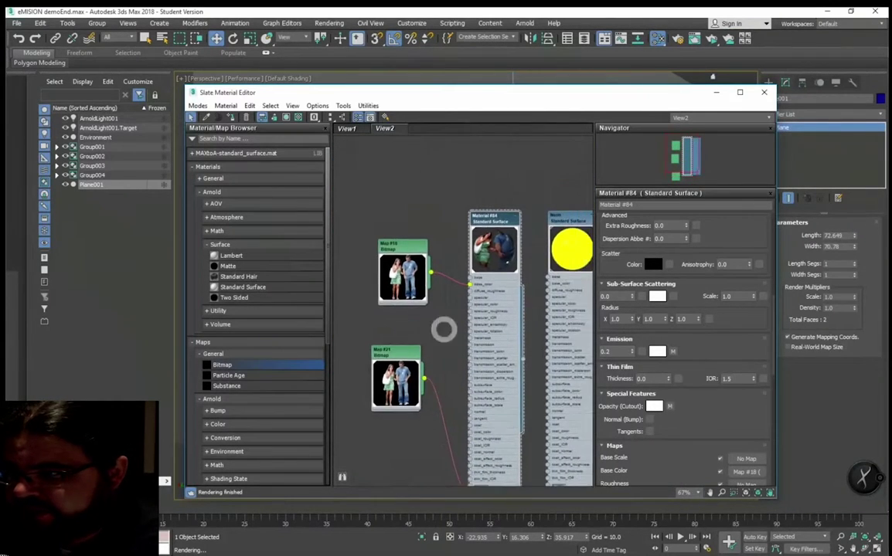
{"action": "scroll", "coordinate": [494, 248], "scroll_direction": "up", "scroll_amount": 2}
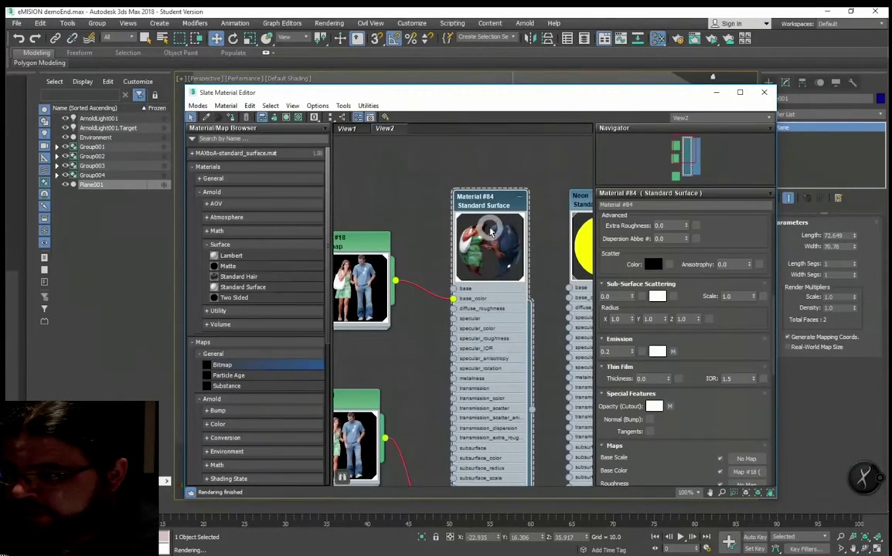
{"action": "left_click_drag", "start_coordinate": [490, 232], "coordinate": [495, 251]}
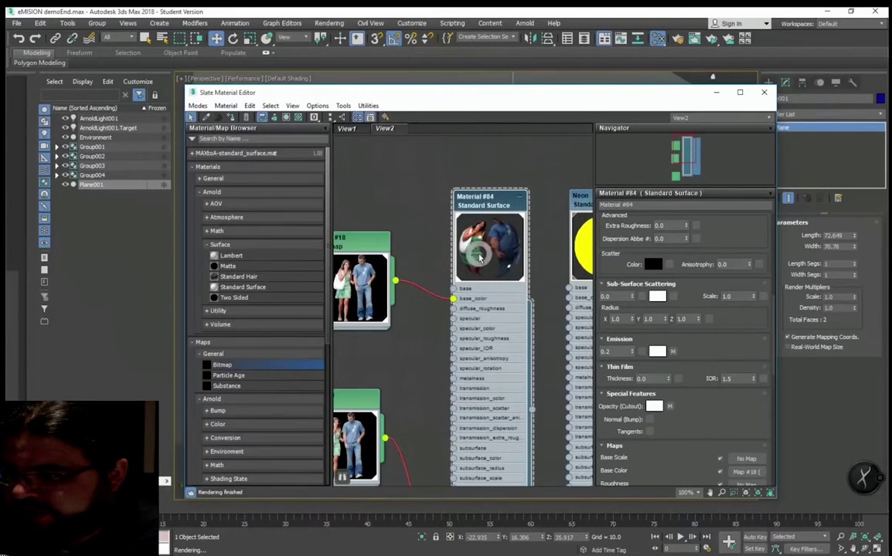
Step: Bring the opacity and emission map nodes into view and drag in a new Bitmap
{"action": "scroll", "coordinate": [478, 344], "scroll_direction": "down", "scroll_amount": 2}
{"action": "scroll", "coordinate": [476, 345], "scroll_direction": "down", "scroll_amount": 2}
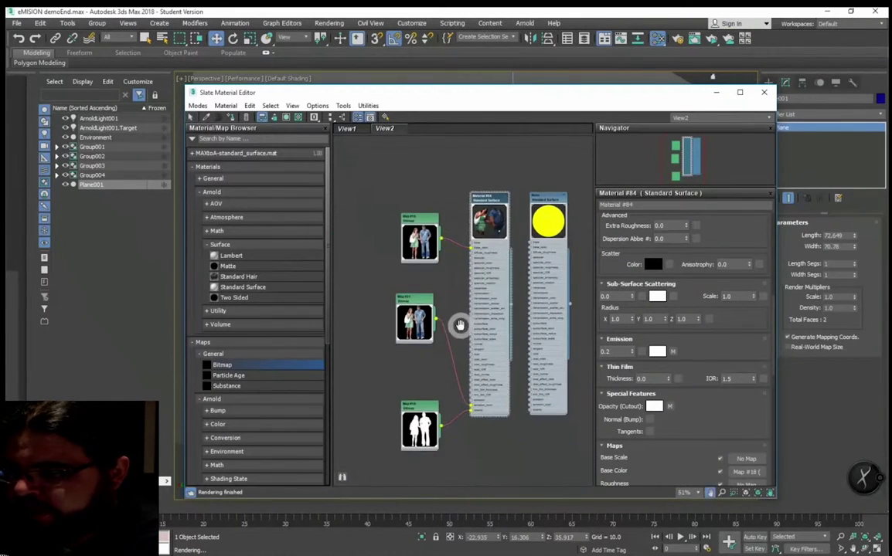
{"action": "scroll", "coordinate": [458, 325], "scroll_direction": "up", "scroll_amount": 1}
{"action": "scroll", "coordinate": [408, 357], "scroll_direction": "up", "scroll_amount": 1}
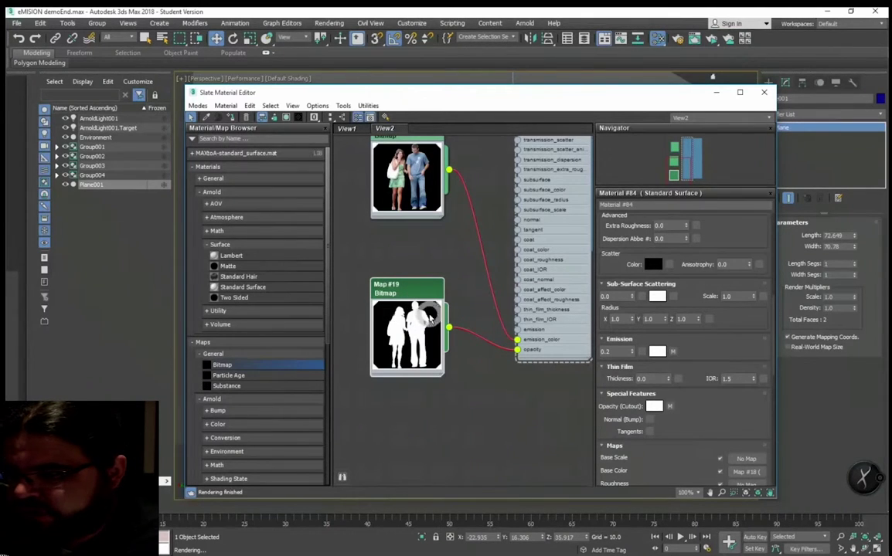
{"action": "scroll", "coordinate": [418, 408], "scroll_direction": "down", "scroll_amount": 1}
{"action": "middle_click_drag", "start_coordinate": [420, 418], "coordinate": [414, 431]}
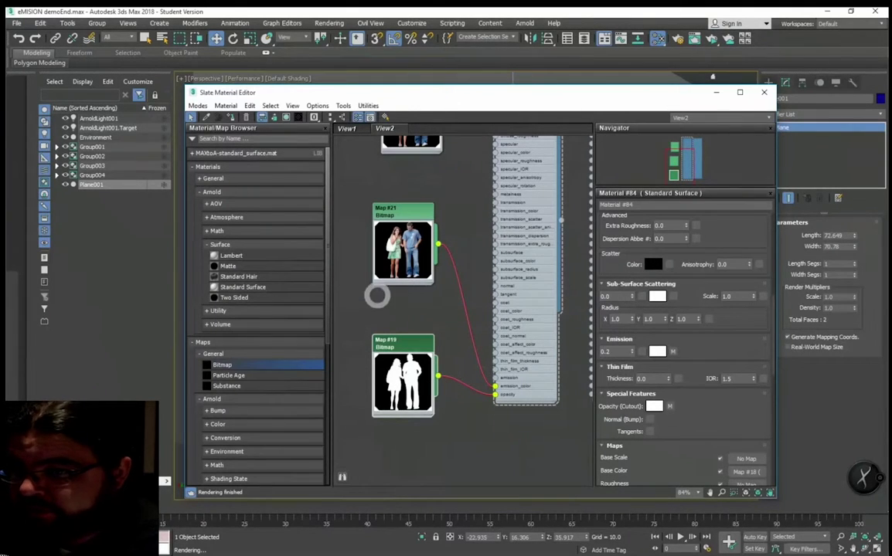
{"action": "left_click_drag", "start_coordinate": [224, 369], "coordinate": [378, 305]}
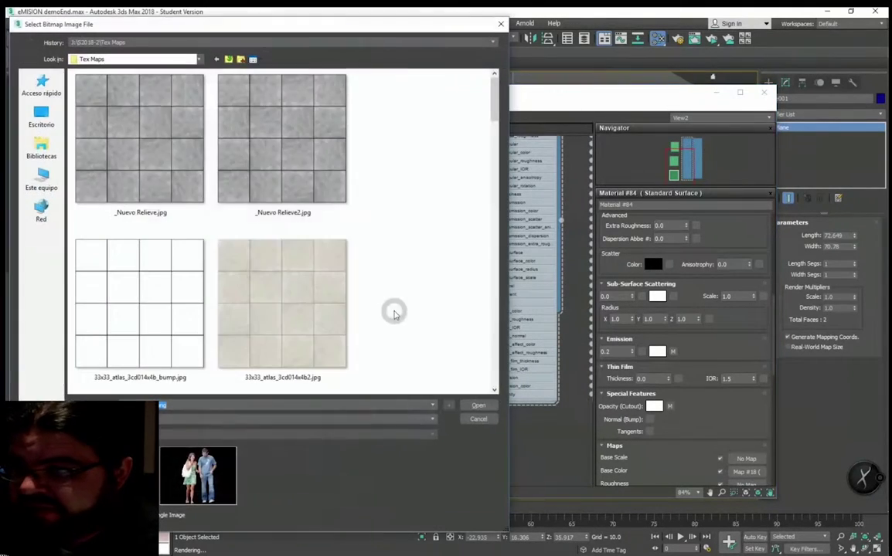
Step: Cancel the Tex Maps file browser, leaving the new Map #22 Bitmap node empty
{"action": "scroll", "coordinate": [405, 276], "scroll_direction": "down", "scroll_amount": 3}
{"action": "scroll", "coordinate": [405, 276], "scroll_direction": "down", "scroll_amount": 5}
{"action": "scroll", "coordinate": [405, 276], "scroll_direction": "up", "scroll_amount": 2}
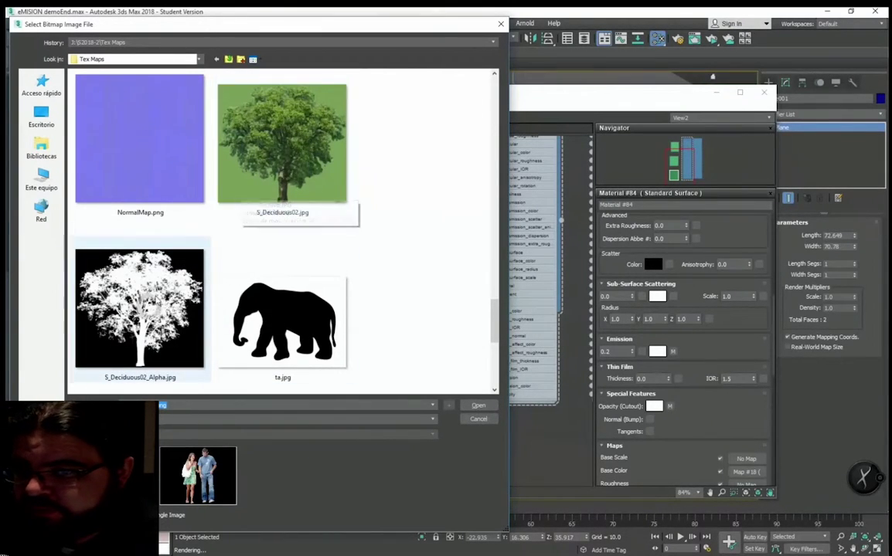
{"action": "left_click", "coordinate": [478, 419]}
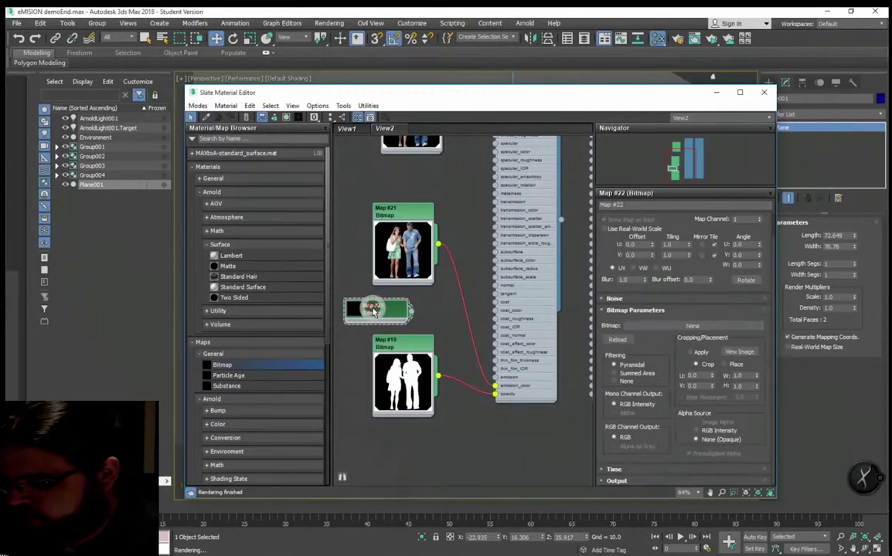
Step: Delete the empty Map #22 bitmap node and reopen the Slate Material Editor
{"action": "key", "text": "Delete"}
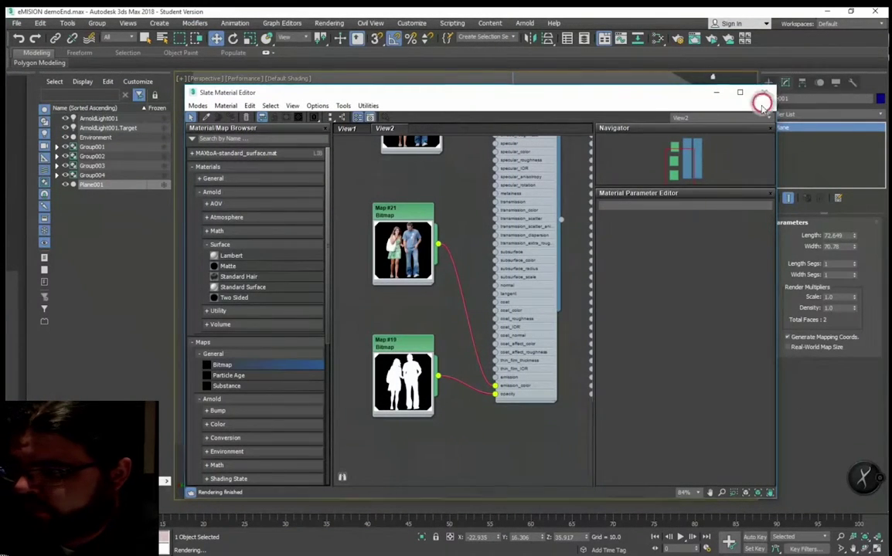
{"action": "left_click", "coordinate": [764, 92]}
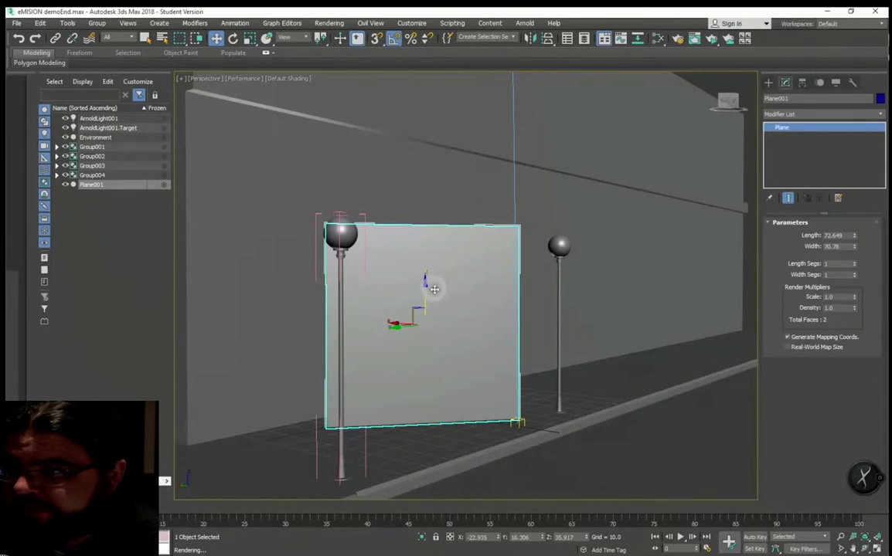
{"action": "left_click", "coordinate": [655, 40]}
{"action": "middle_click_drag", "start_coordinate": [371, 277], "coordinate": [408, 332]}
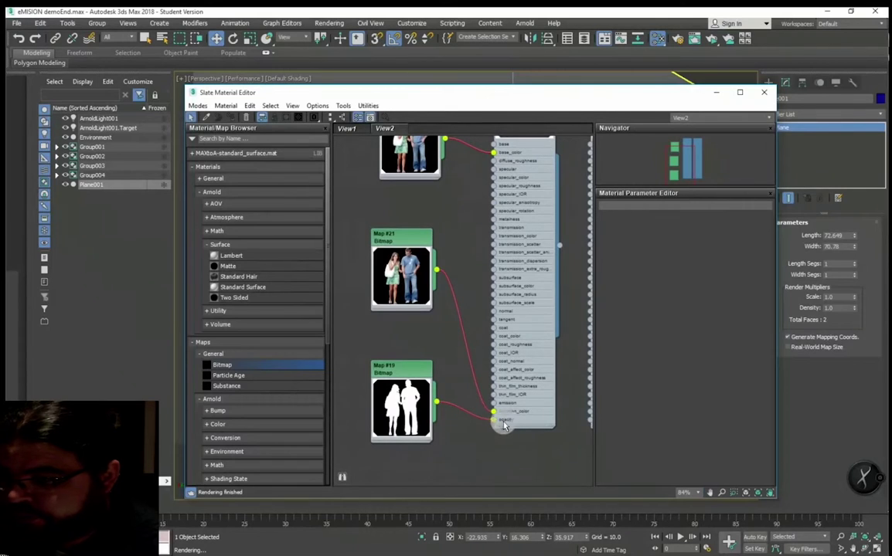
Step: Display Material #84's Standard Surface settings, showing emission at 0.2
{"action": "scroll", "coordinate": [455, 323], "scroll_direction": "up", "scroll_amount": 3}
{"action": "scroll", "coordinate": [475, 317], "scroll_direction": "up", "scroll_amount": 3}
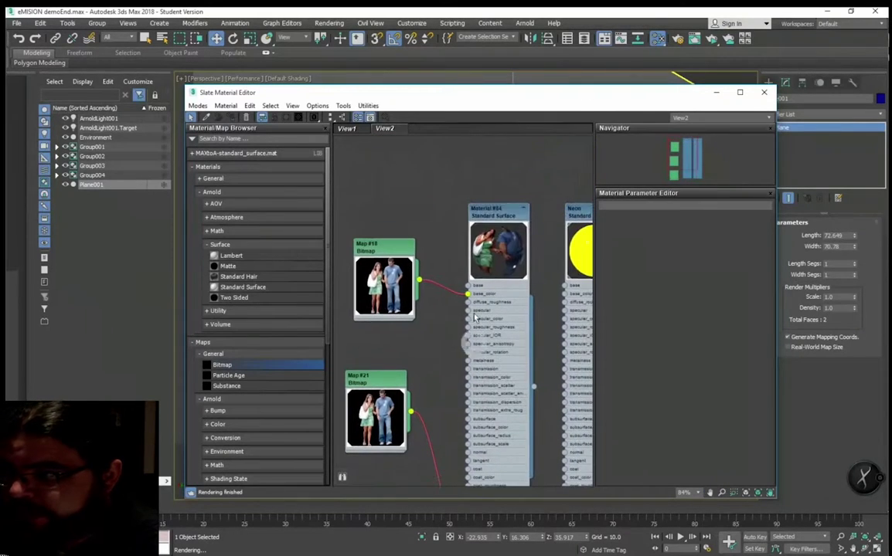
{"action": "double_click", "coordinate": [506, 219]}
{"action": "left_click_drag", "start_coordinate": [673, 354], "coordinate": [680, 155]}
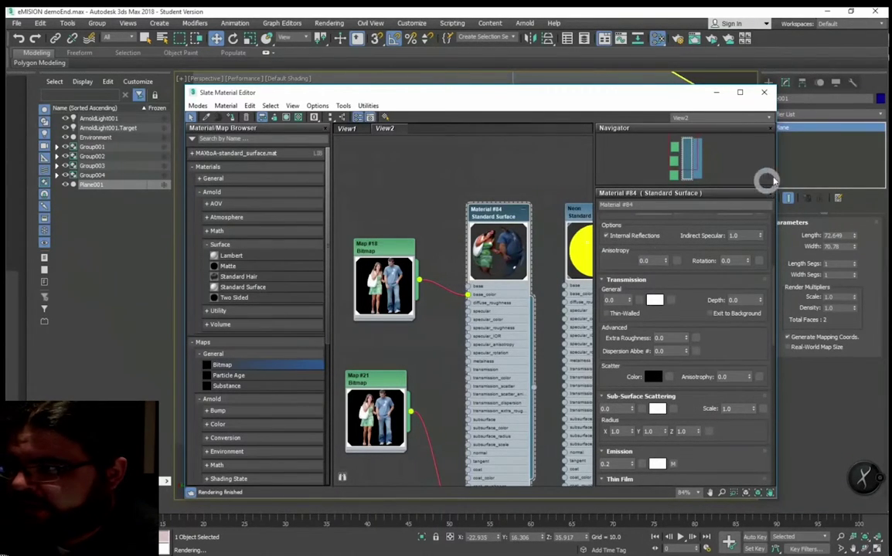
{"action": "scroll", "coordinate": [454, 255], "scroll_direction": "down", "scroll_amount": 1}
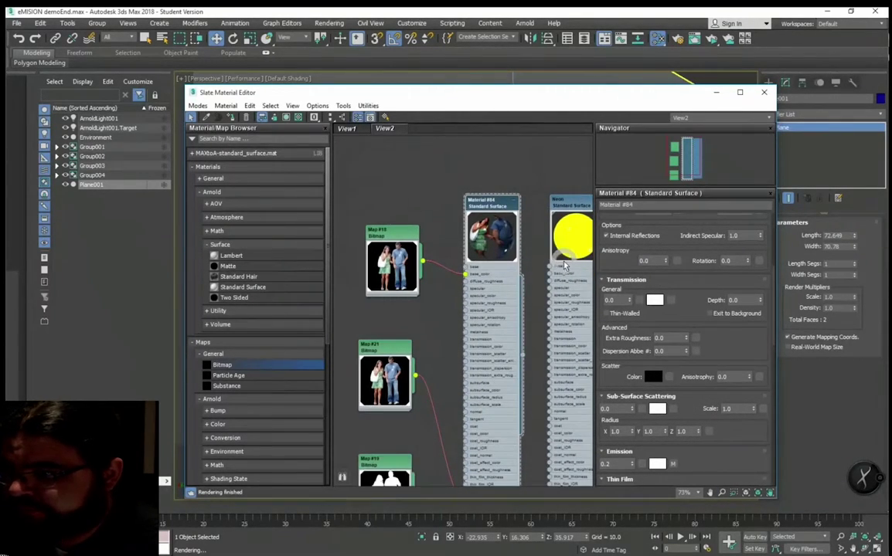